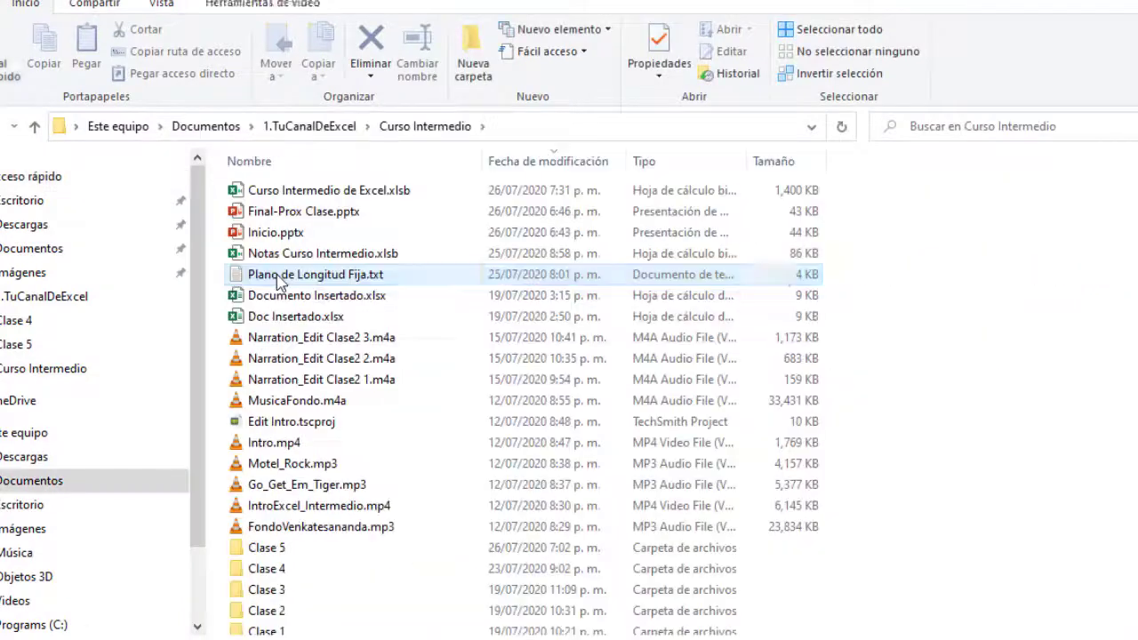
# - Copy all the records from Plano de Longitud Fija.txt into the 10-HERRAM DE DATOS sheet, starting at cell A2
pyautogui.press('Return')
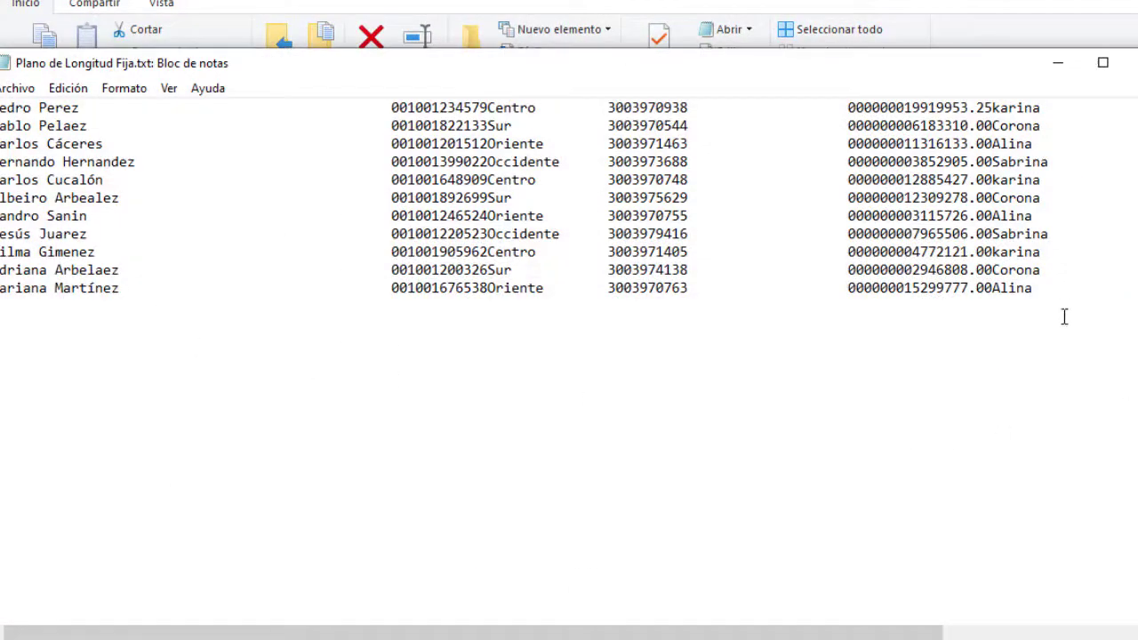
pyautogui.moveTo(1064, 317); pyautogui.dragTo(87, 102)
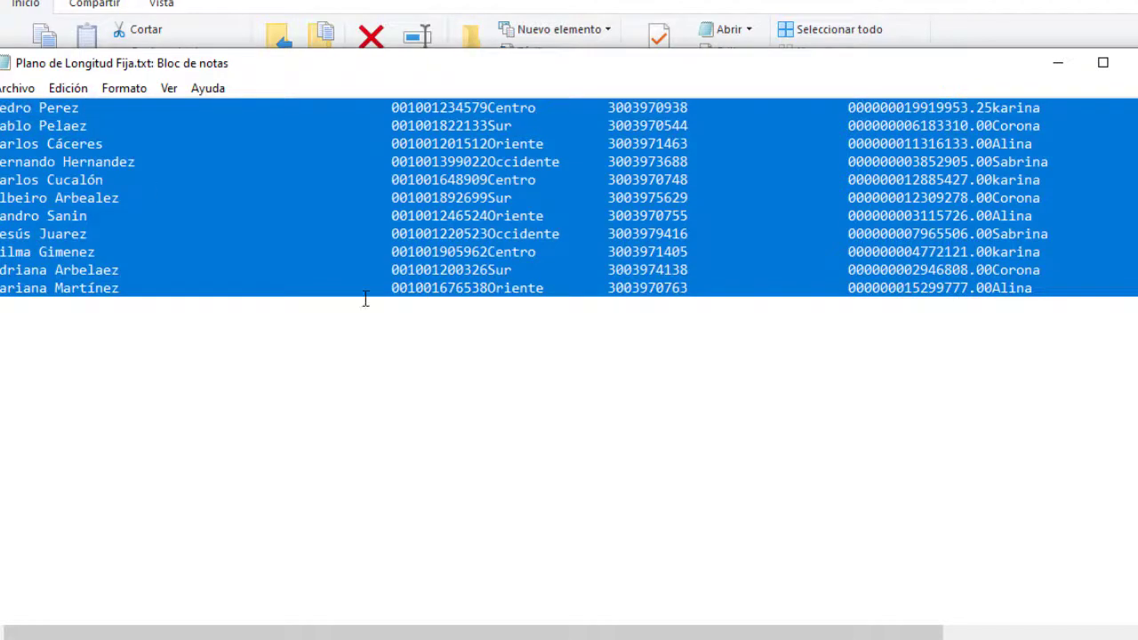
pyautogui.hotkey('alt', 'Tab')
pyautogui.hotkey('alt', 'Tab')
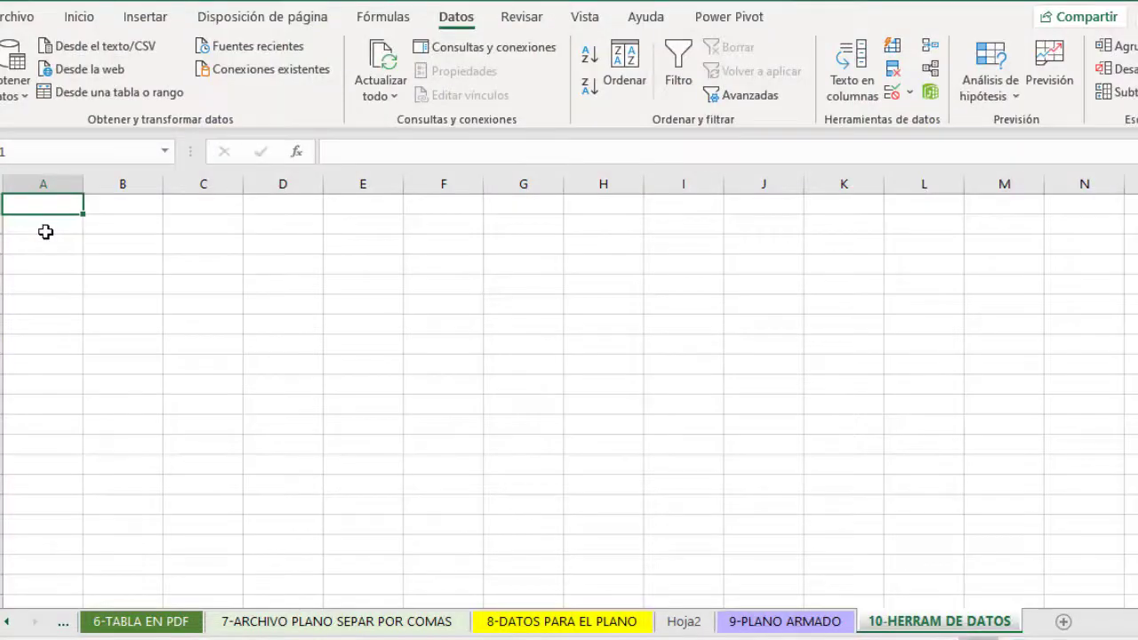
pyautogui.click(45, 231)
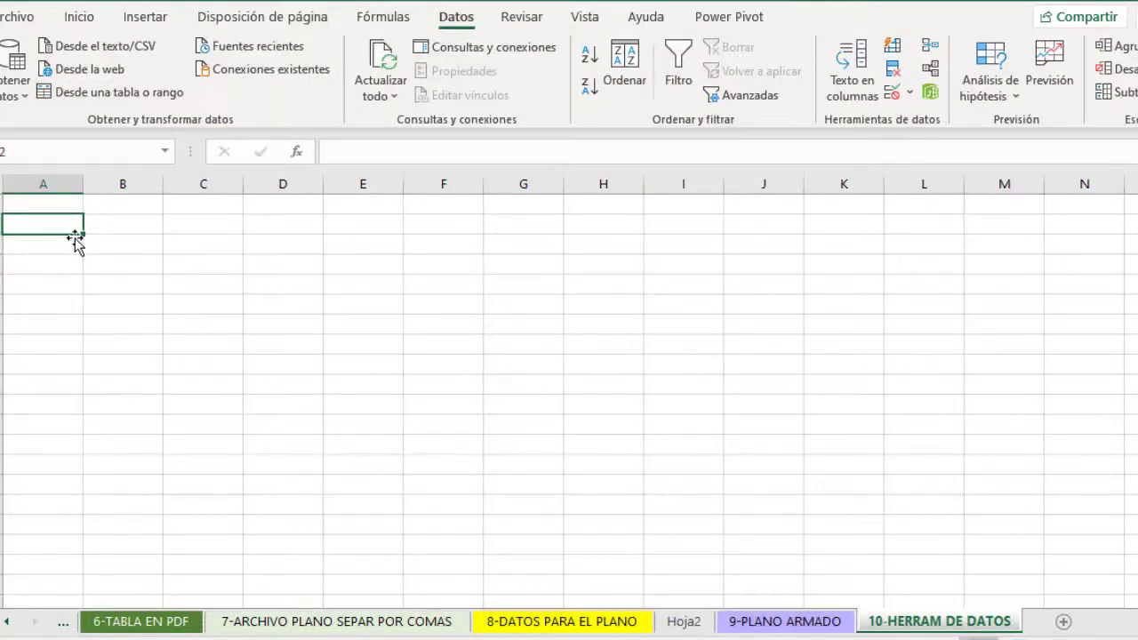
pyautogui.hotkey('ctrl', 'v')
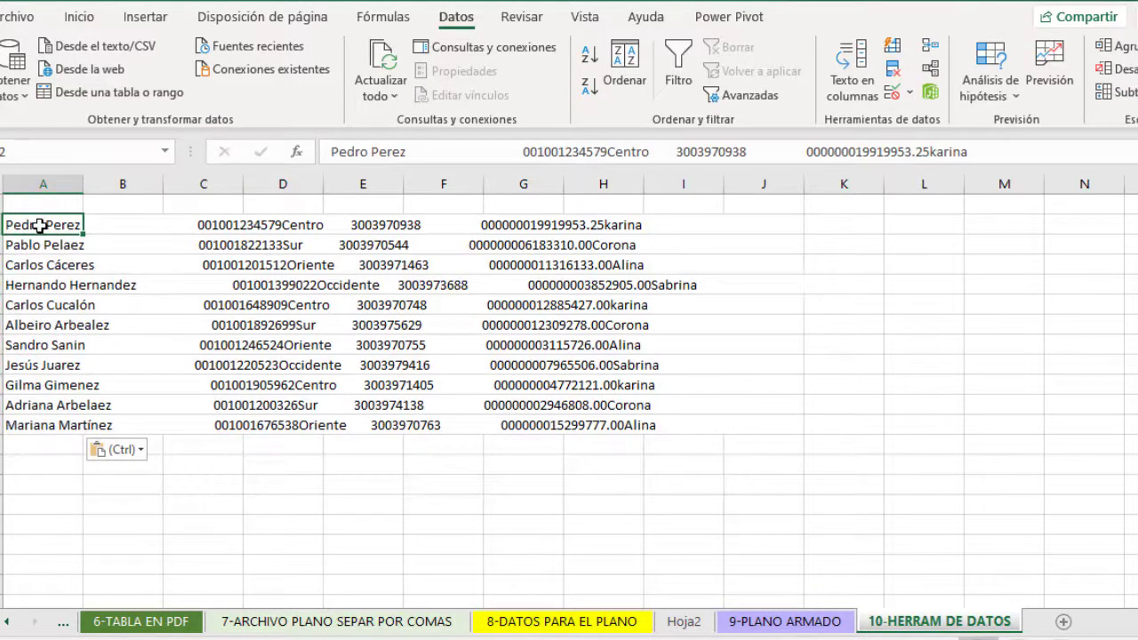
# - Autofit column A to the length of the pasted records
pyautogui.doubleClick(80, 182)
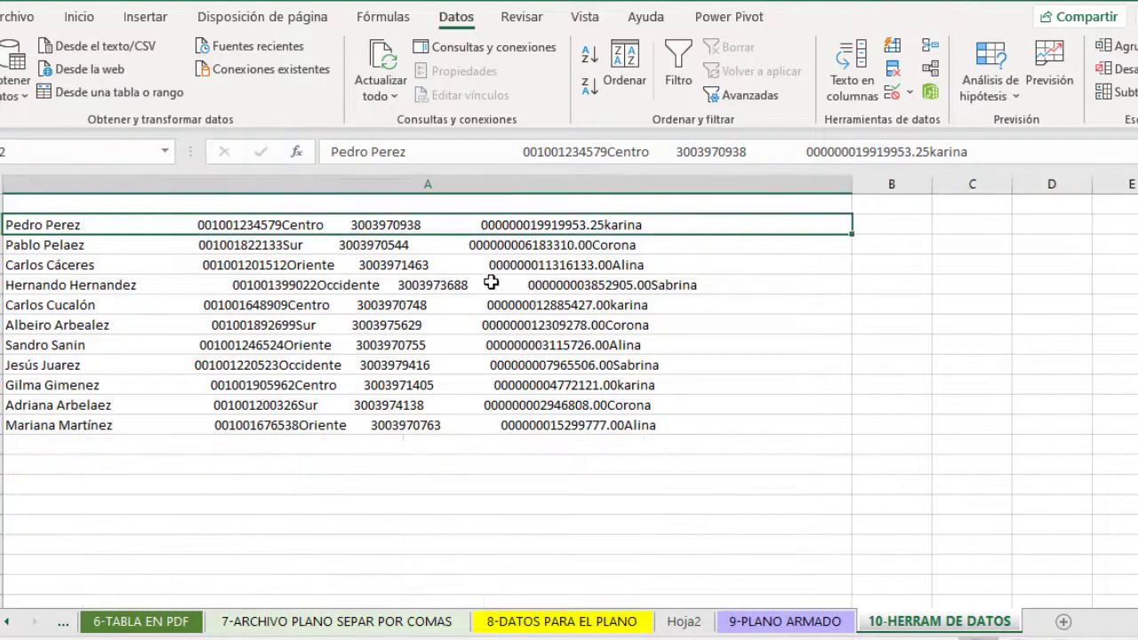
pyautogui.click(856, 184)
pyautogui.click(851, 187)
pyautogui.moveTo(851, 186); pyautogui.dragTo(851, 345)
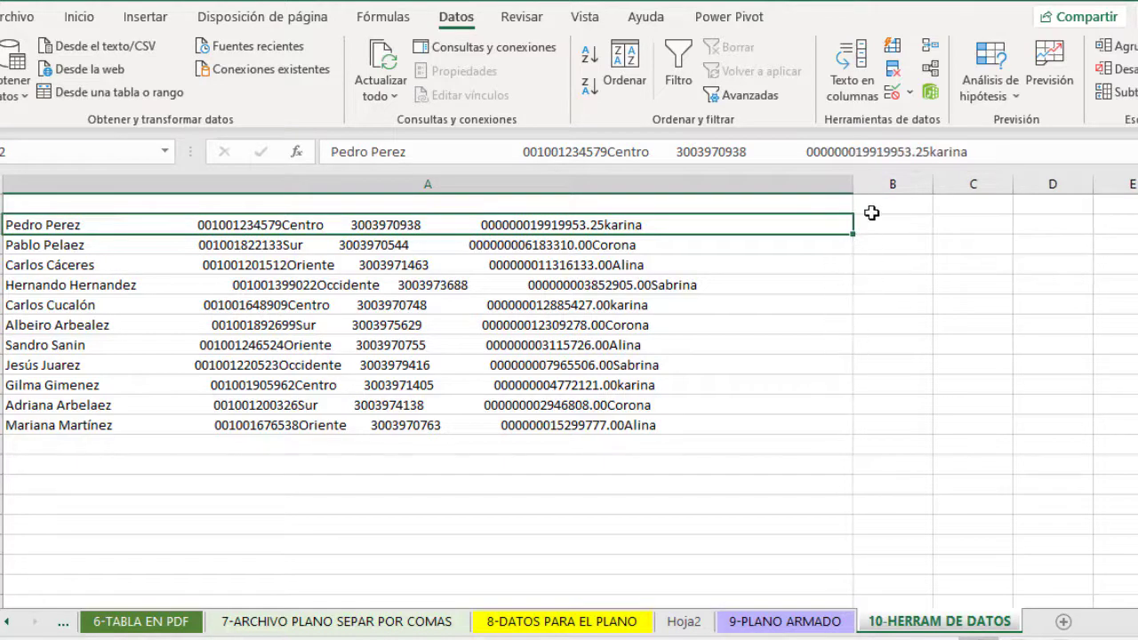
# - Expand the formula bar and examine the full text of the first record in cell A2, without changing it
pyautogui.moveTo(890, 218)
pyautogui.mouseDown()
pyautogui.moveTo(968, 257)
pyautogui.moveTo(1133, 397)
pyautogui.moveTo(1125, 465)
pyautogui.mouseUp()
pyautogui.click(670, 327)
pyautogui.click(63, 225)
pyautogui.click(1137, 151)
pyautogui.click(302, 324)
pyautogui.click(289, 290)
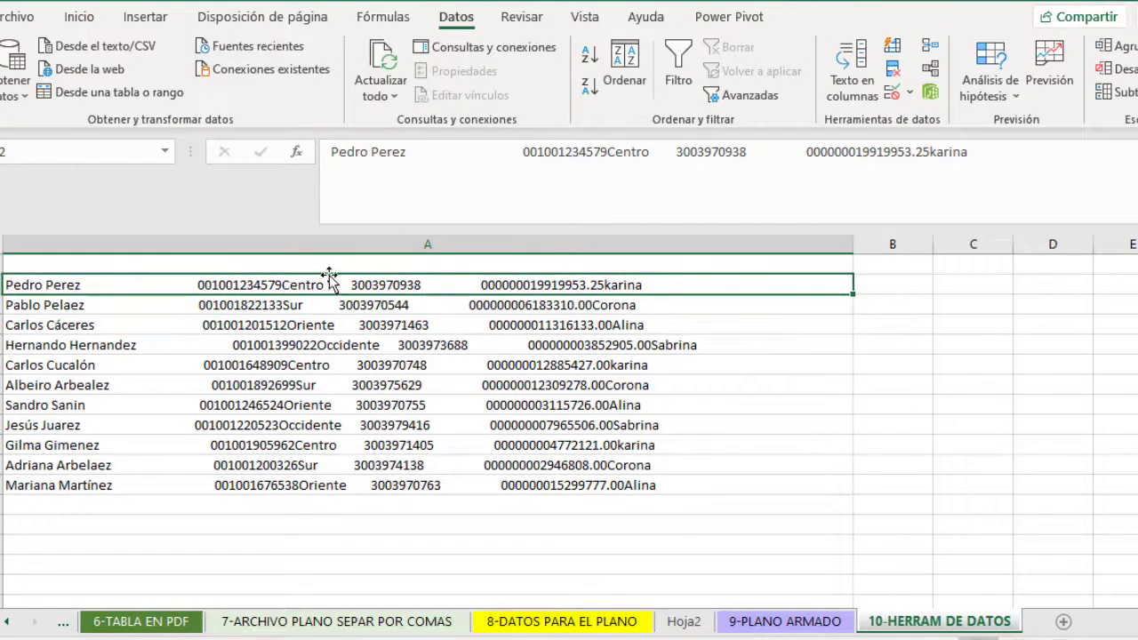
pyautogui.click(329, 155)
pyautogui.click(329, 153)
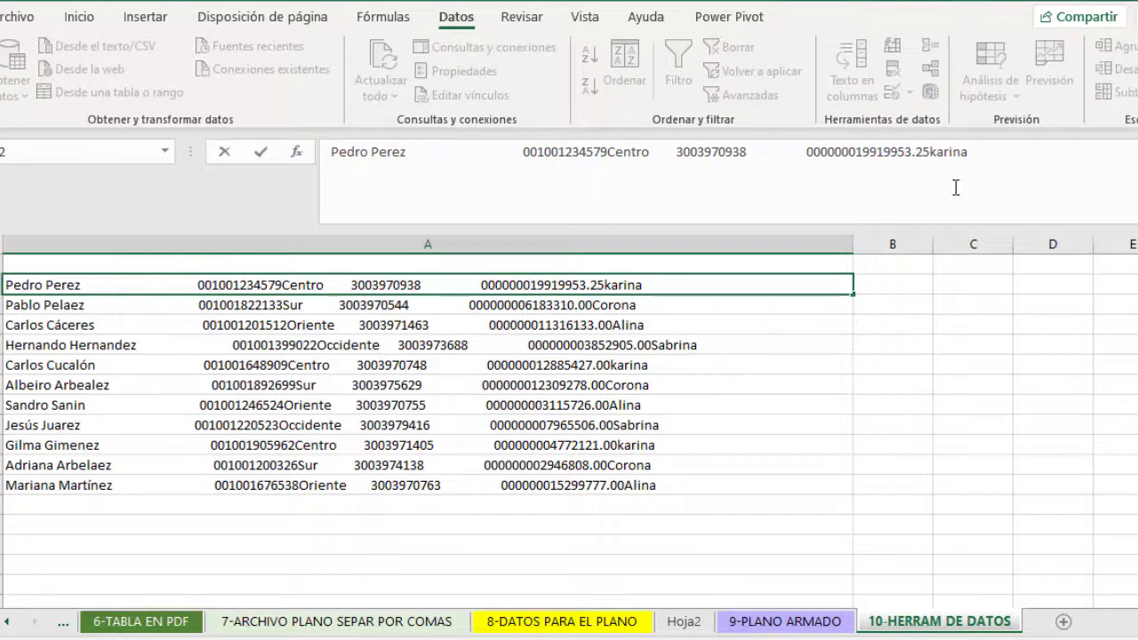
pyautogui.press('Escape')
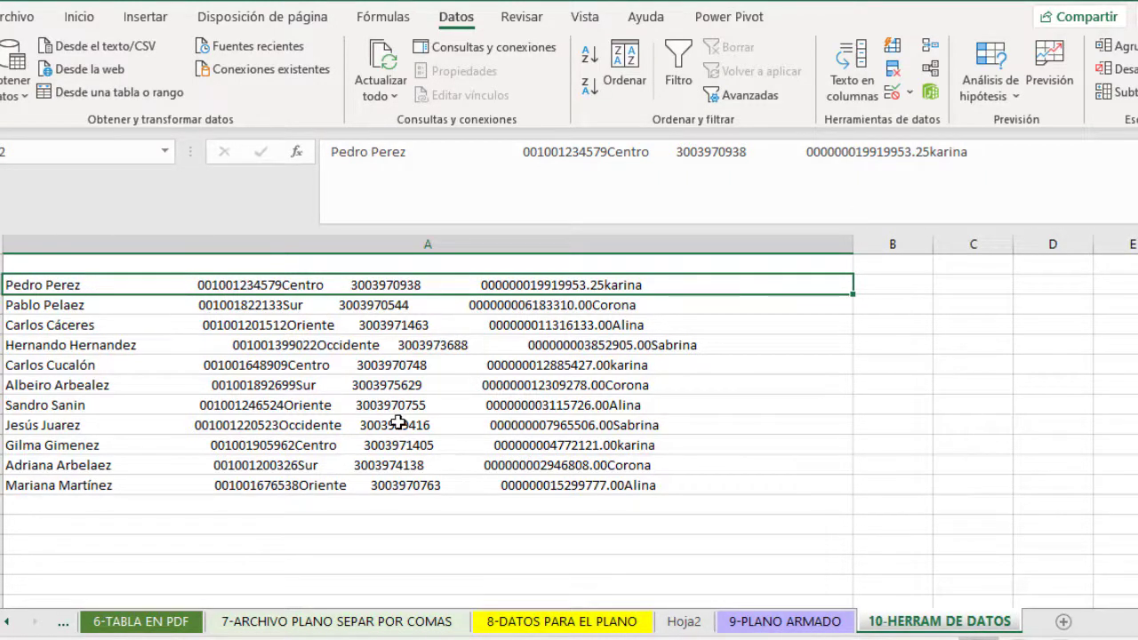
# - Copy field sizes B2:G2 from the 8-DATOS PARA EL PLANO sheet to A1 of 10-HERRAM DE DATOS, and narrow column A to about the names' width
pyautogui.click(566, 628)
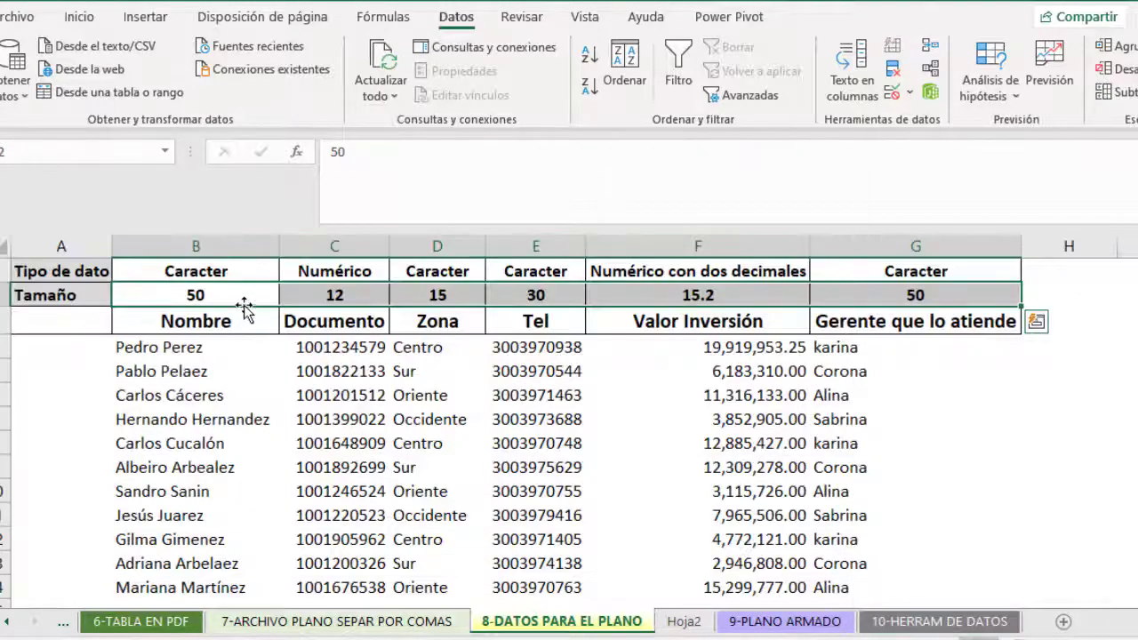
pyautogui.moveTo(228, 294); pyautogui.dragTo(861, 300)
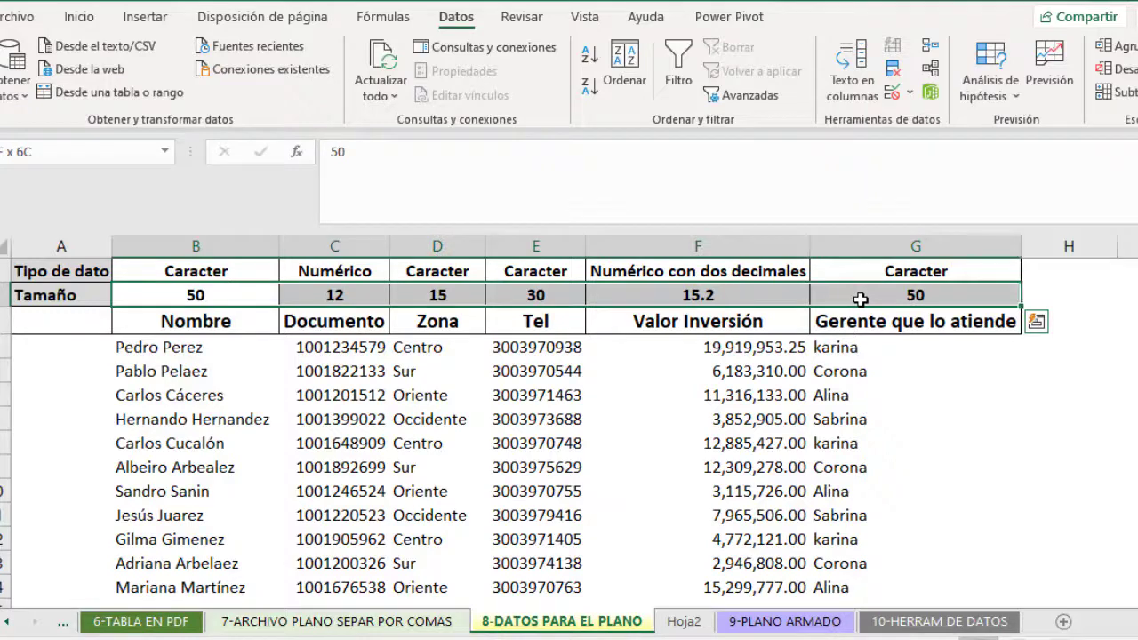
pyautogui.hotkey('ctrl', 'c')
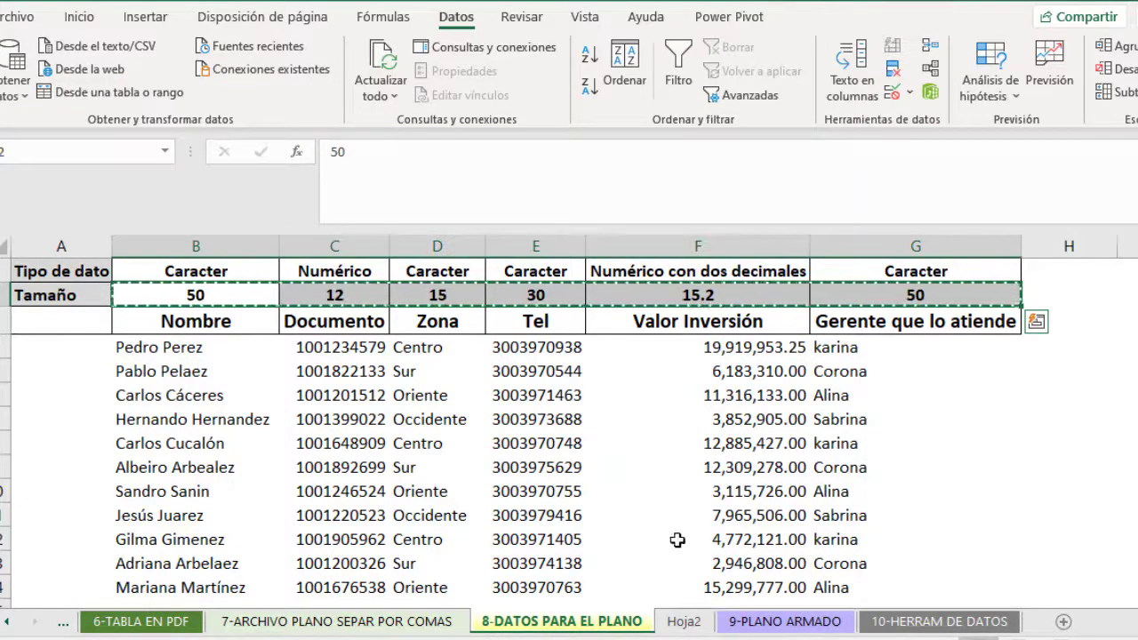
pyautogui.click(907, 622)
pyautogui.click(68, 264)
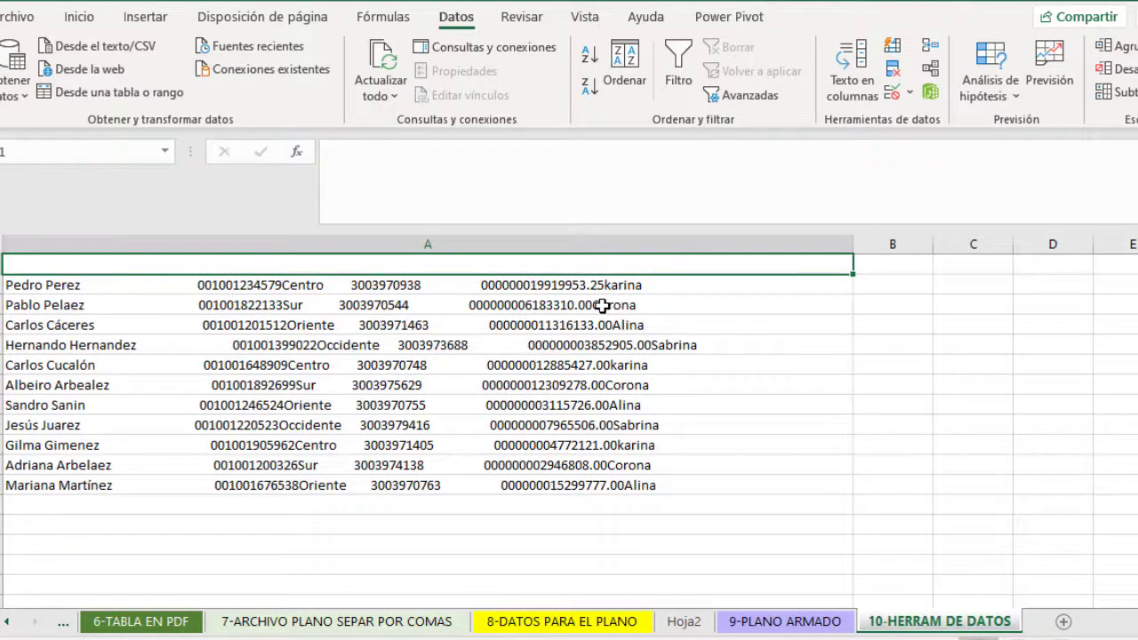
pyautogui.hotkey('ctrl', 'v')
pyautogui.click(711, 322)
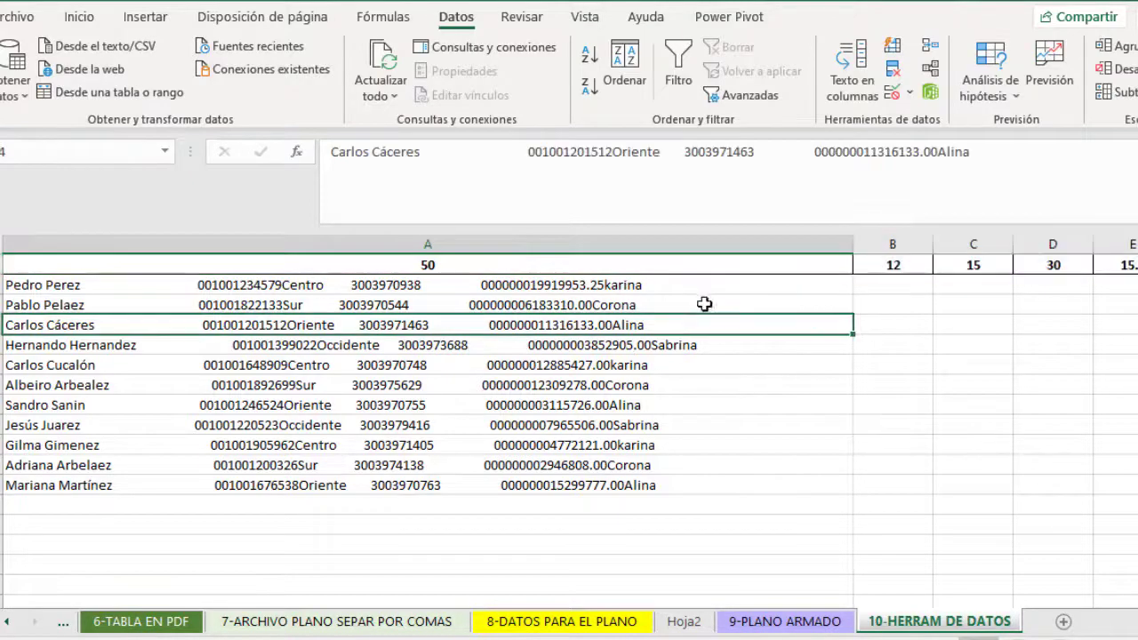
pyautogui.moveTo(851, 244); pyautogui.dragTo(161, 252)
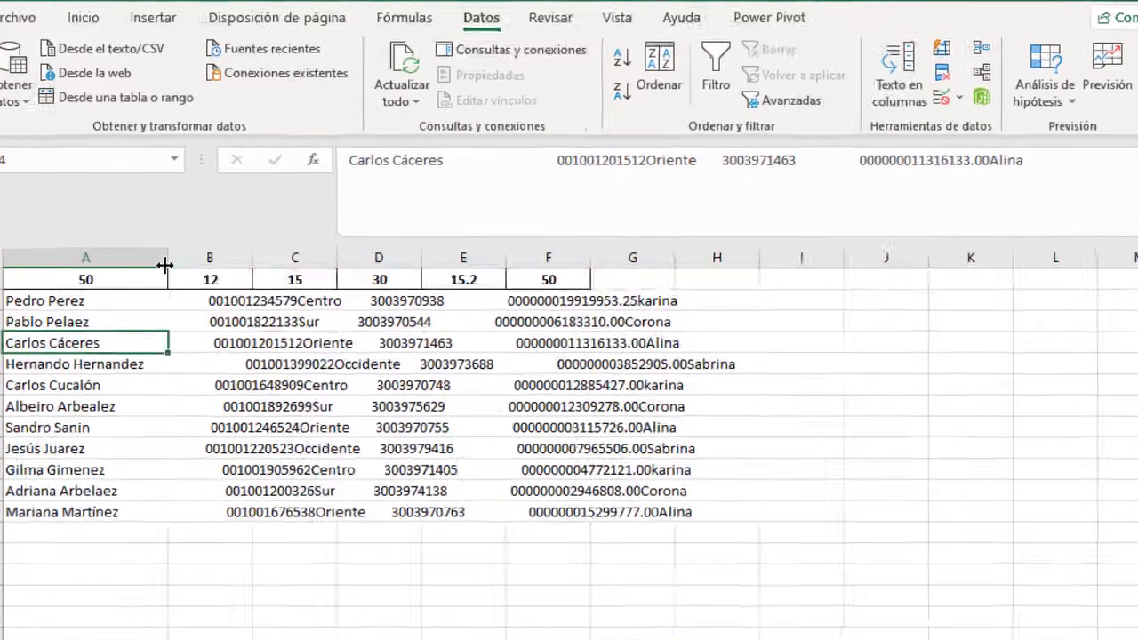
# - Start Text to Columns on the records in A2:A12, using the fixed-width data type
pyautogui.click(55, 335)
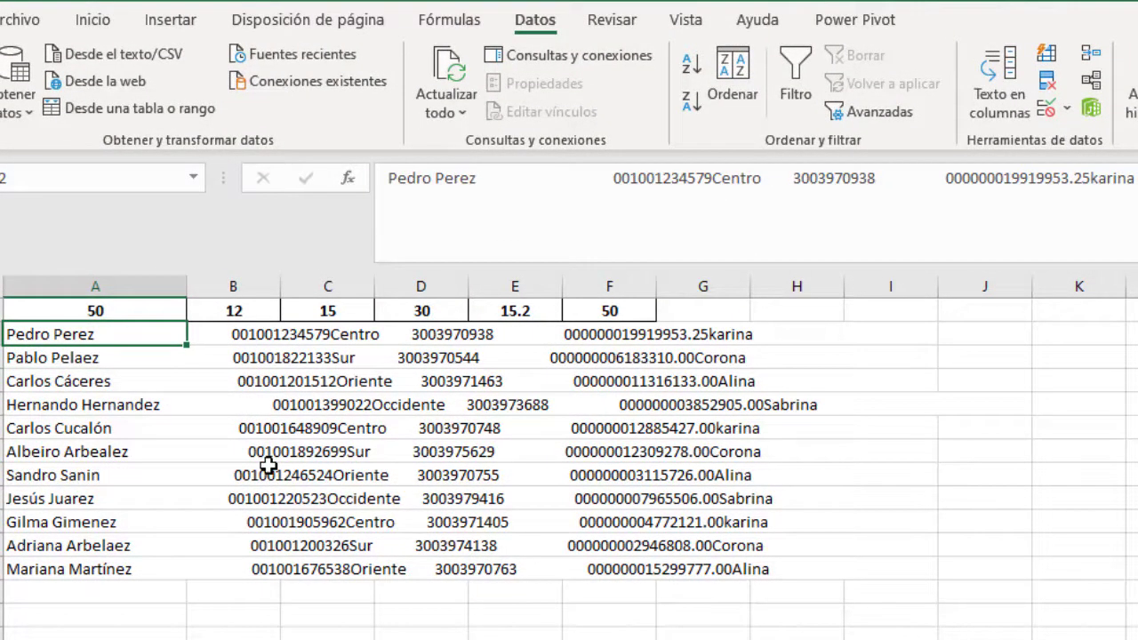
pyautogui.press('Down')
pyautogui.press('Up')
pyautogui.hotkey('ctrl', 'shift', 'Down')
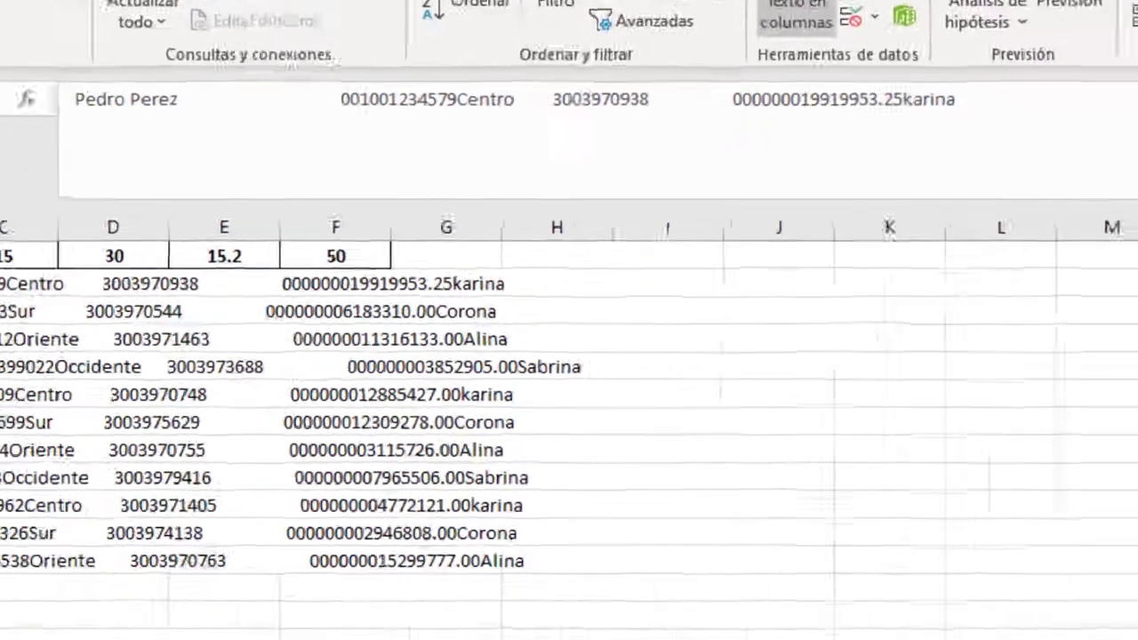
pyautogui.click(796, 13)
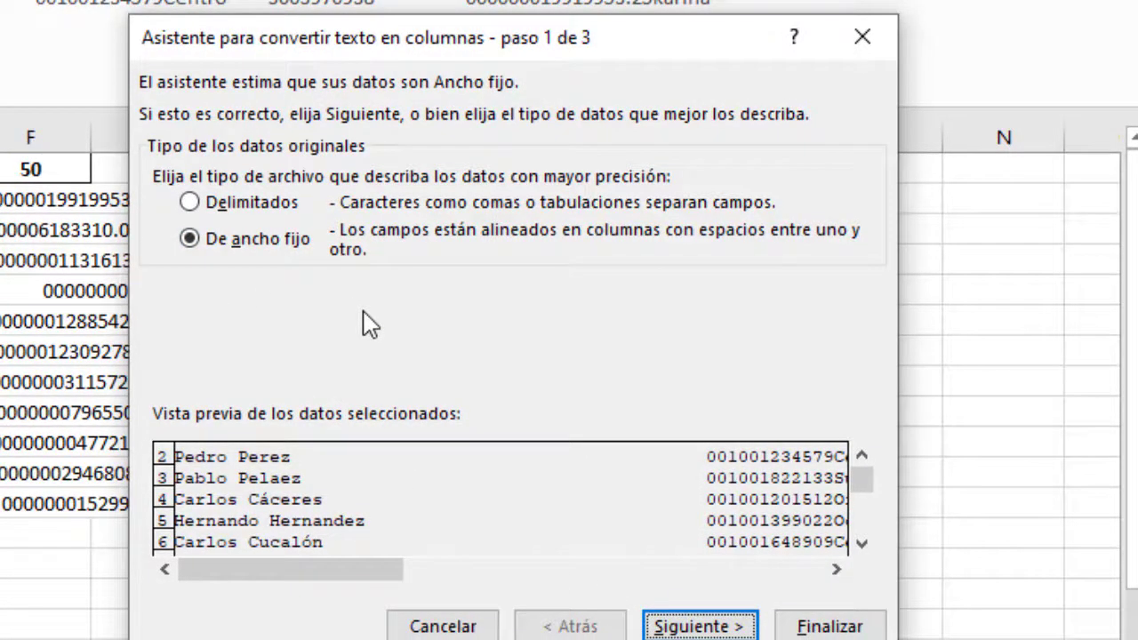
pyautogui.press('Return')
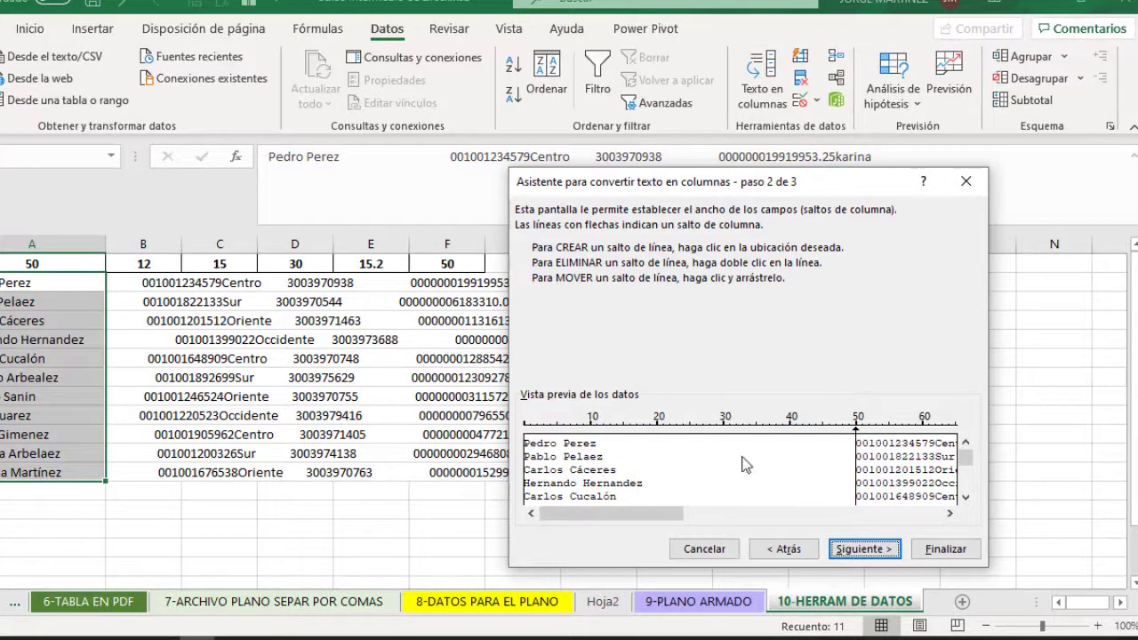
# - Add column breaks at positions 62 and 77 to separate the document, zone and telephone fields
pyautogui.click(949, 513)
pyautogui.click(950, 513)
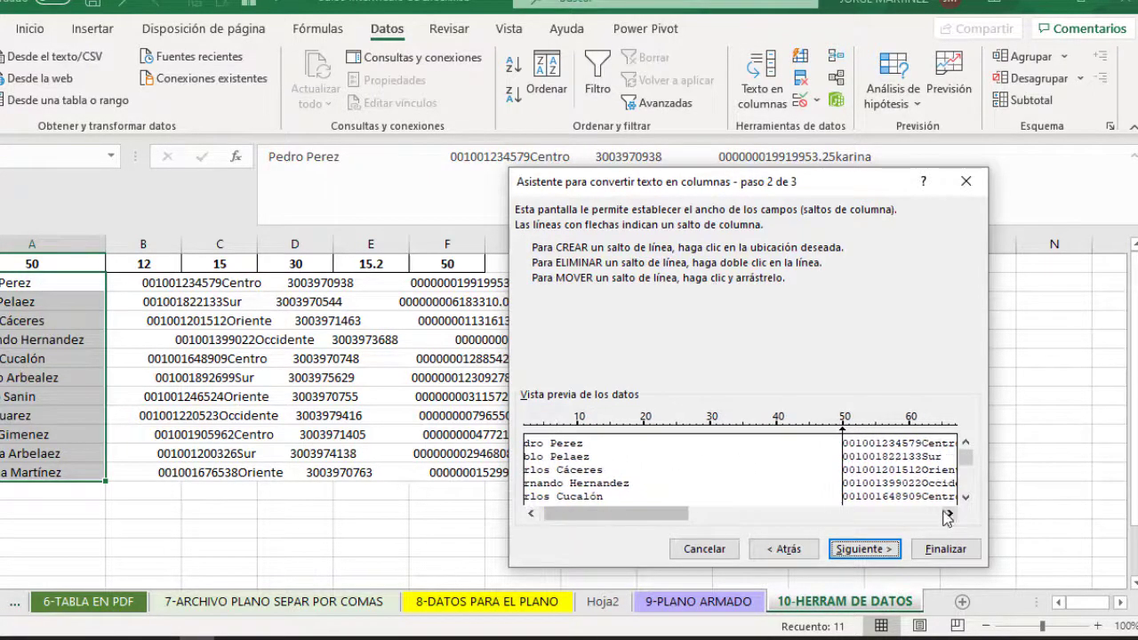
pyautogui.click(922, 429)
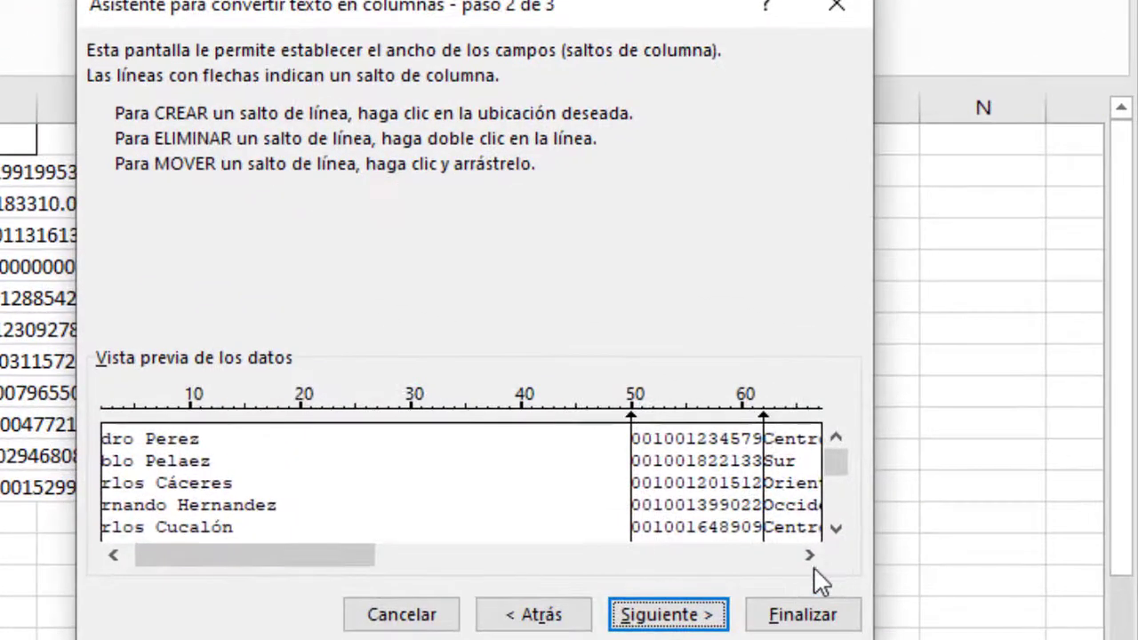
pyautogui.click(949, 513)
pyautogui.click(809, 556)
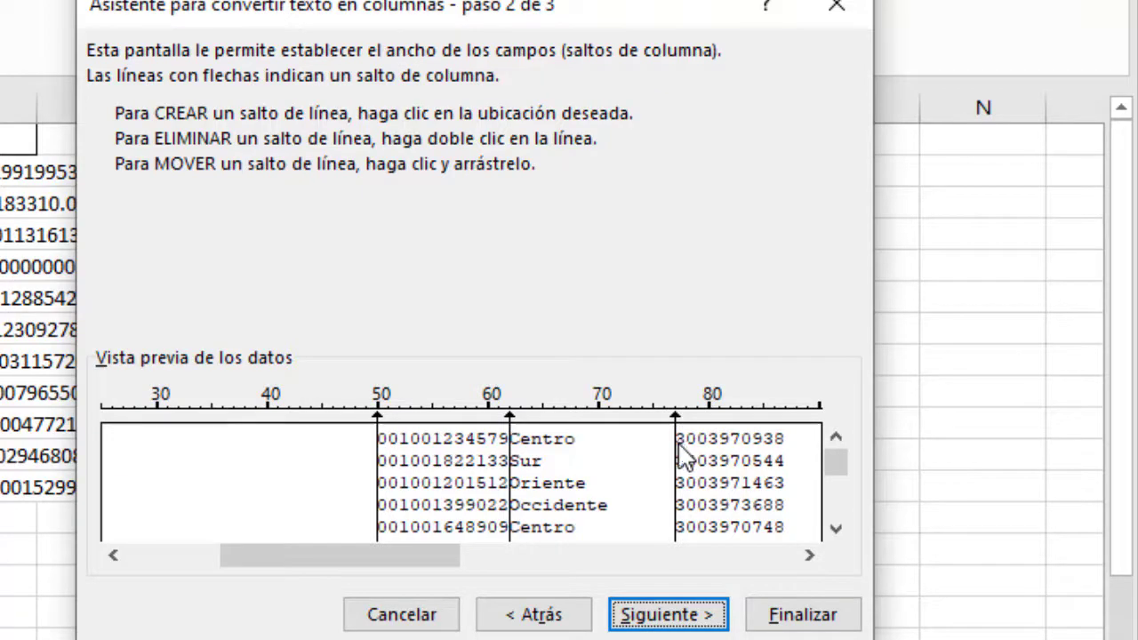
# - Place the column break between the telephone and investment value fields at position 107
pyautogui.click(810, 556)
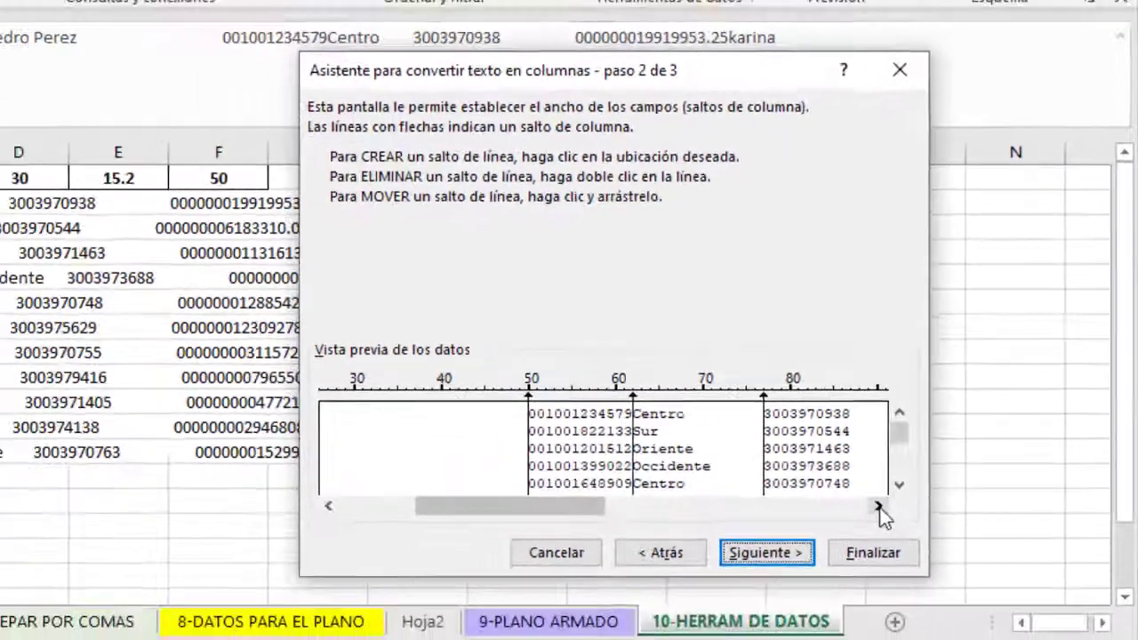
pyautogui.click(810, 556)
pyautogui.click(810, 556)
pyautogui.click(894, 496)
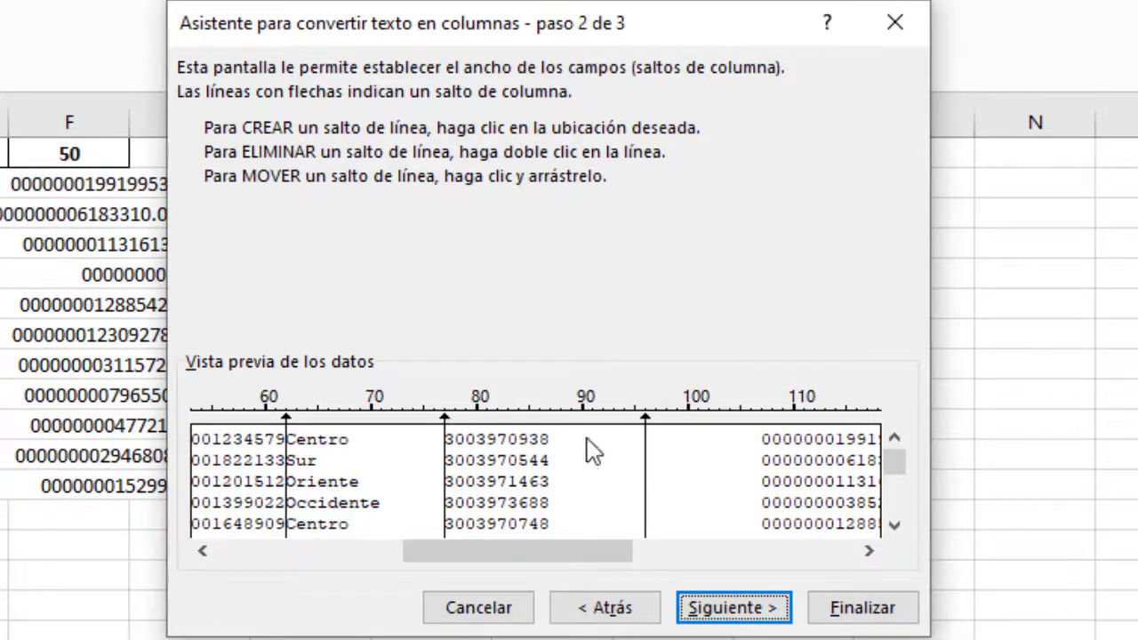
pyautogui.click(763, 421)
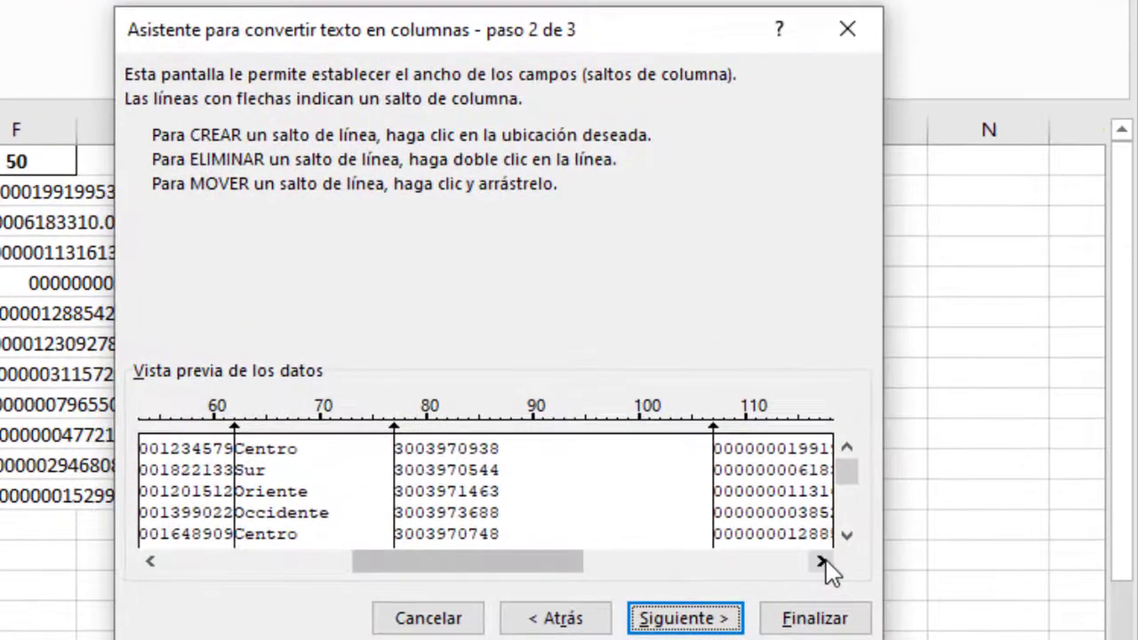
# - Add column breaks at positions 125 and 175 around the manager field and proceed to the column format settings
pyautogui.click(910, 565)
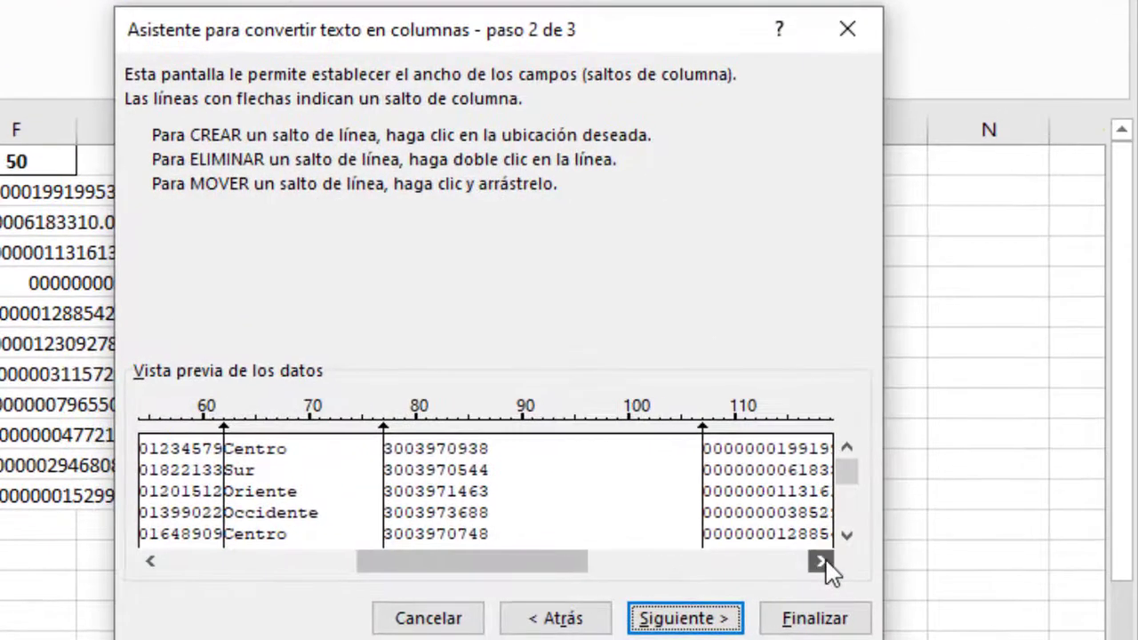
pyautogui.click(822, 561)
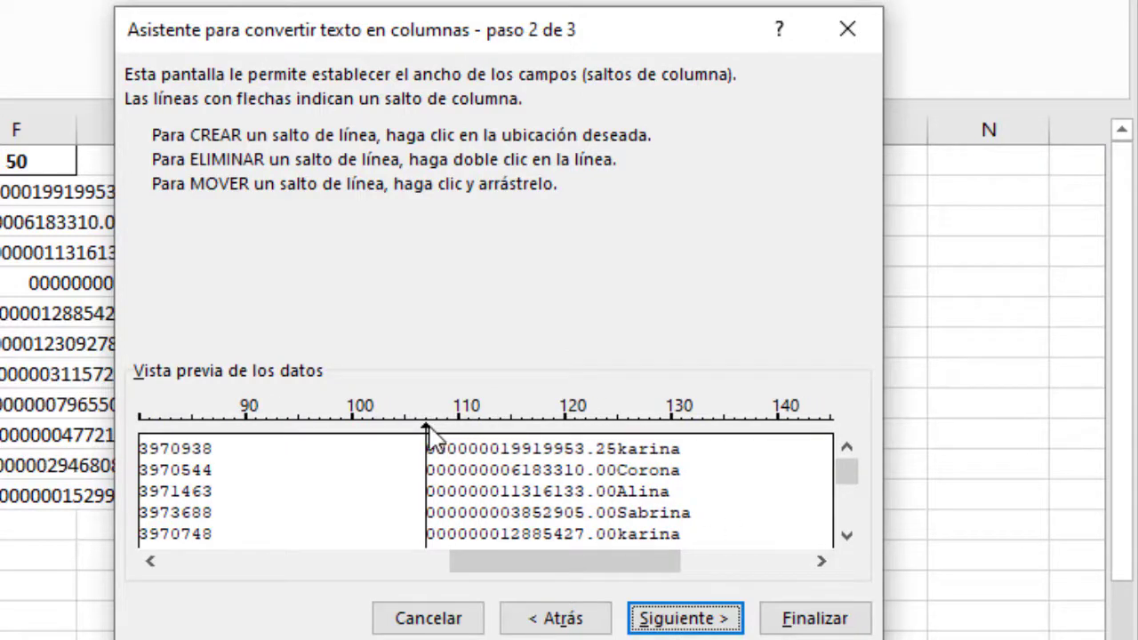
pyautogui.click(619, 432)
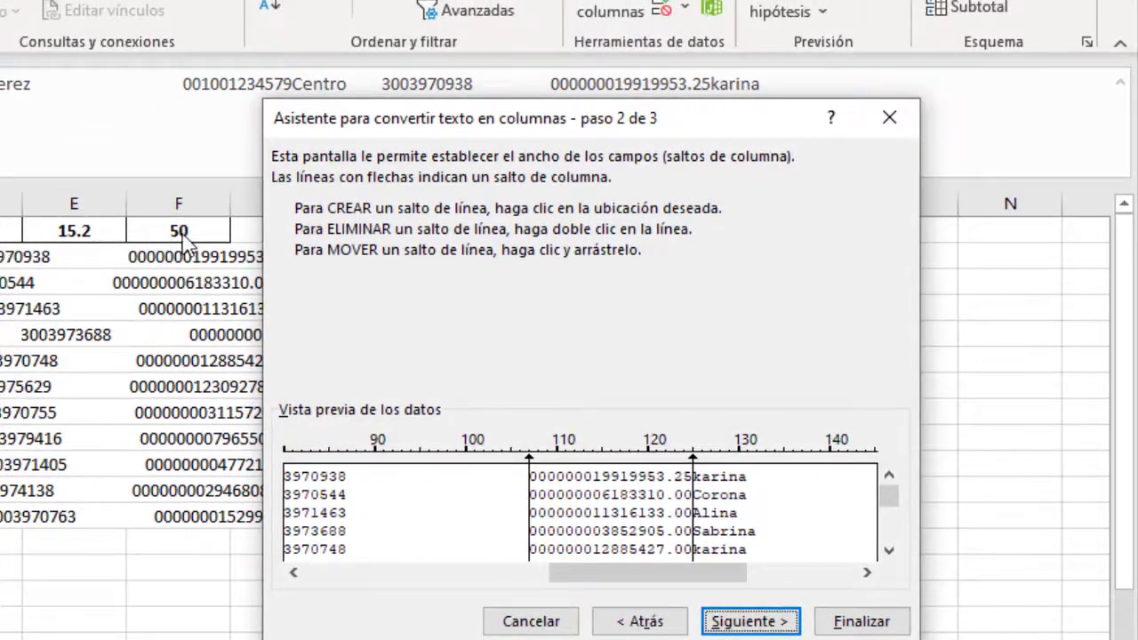
pyautogui.click(867, 573)
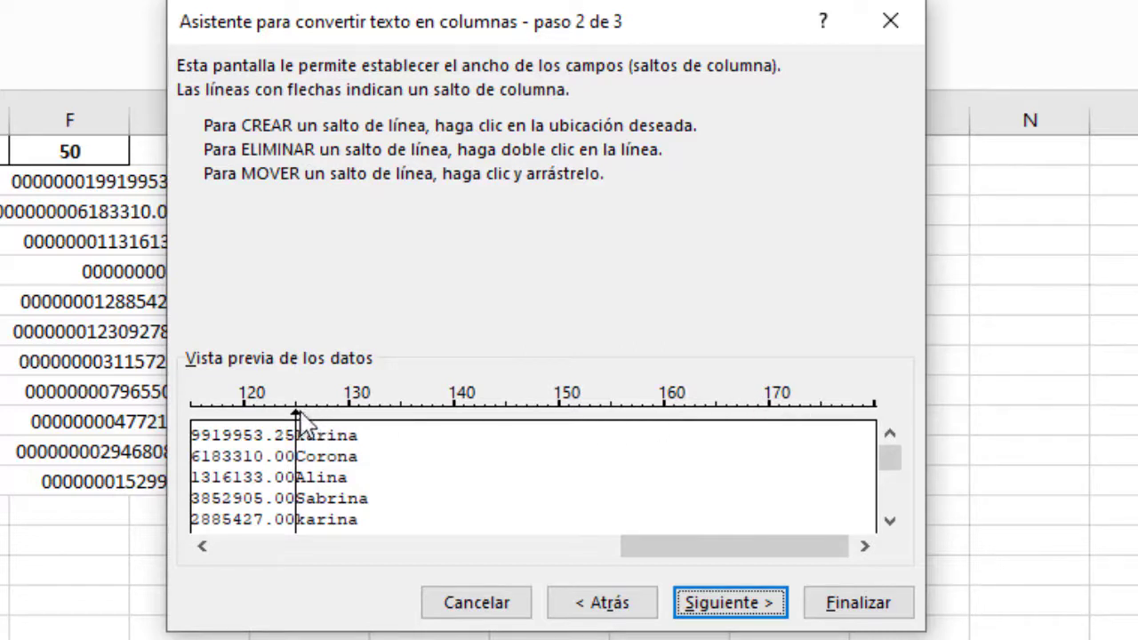
pyautogui.click(822, 414)
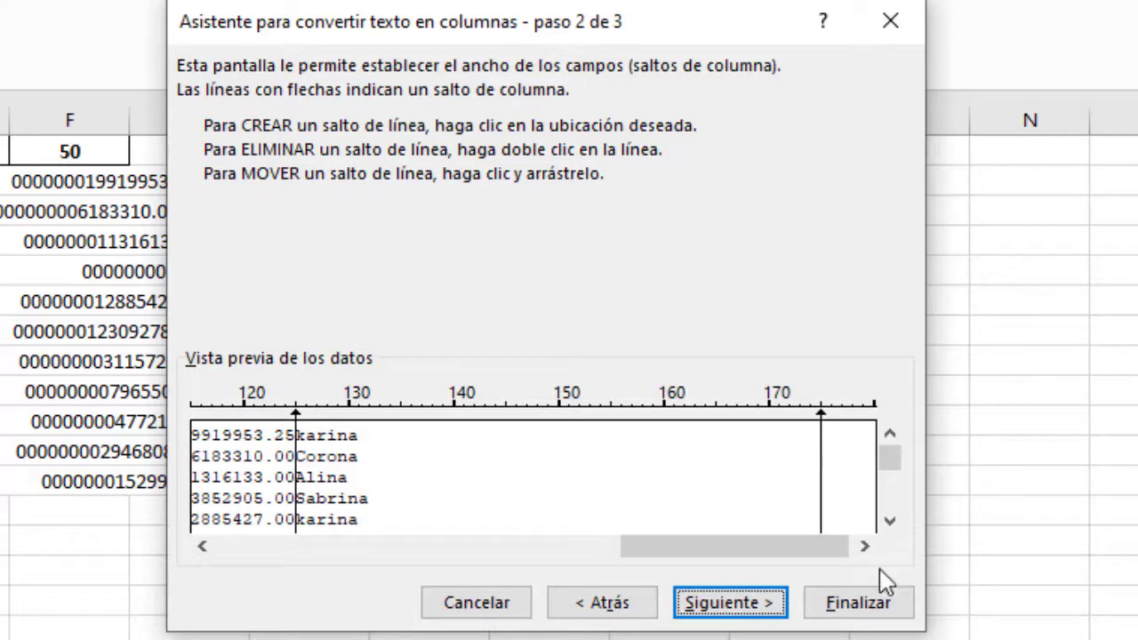
pyautogui.click(742, 609)
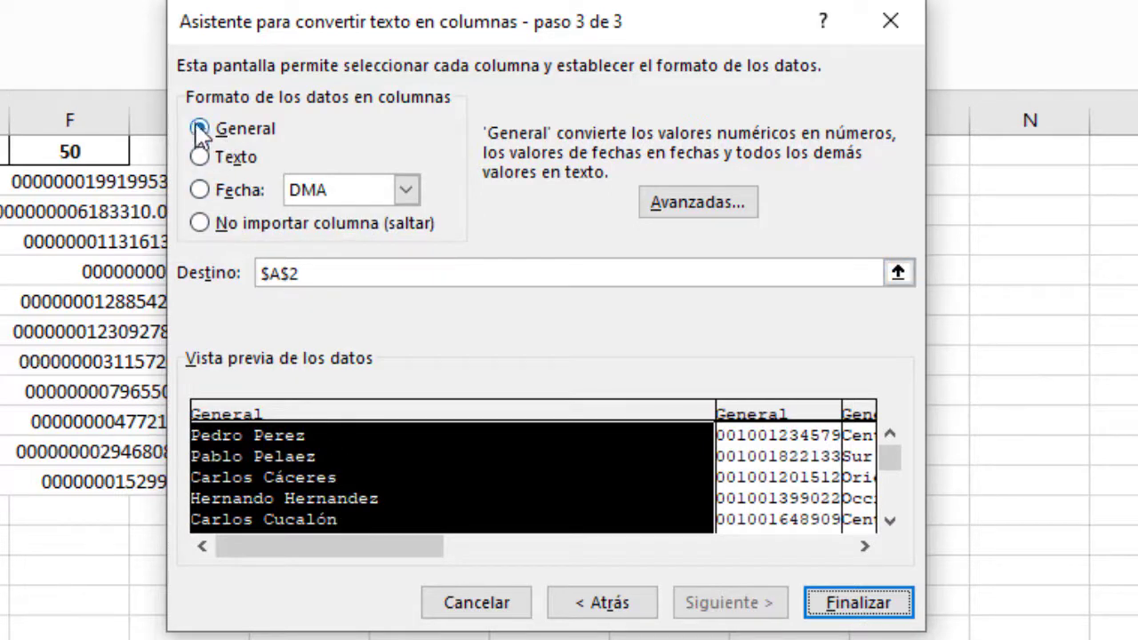
# - Try the DMA date and skip-column formats on the first column, and return it to General
pyautogui.click(212, 190)
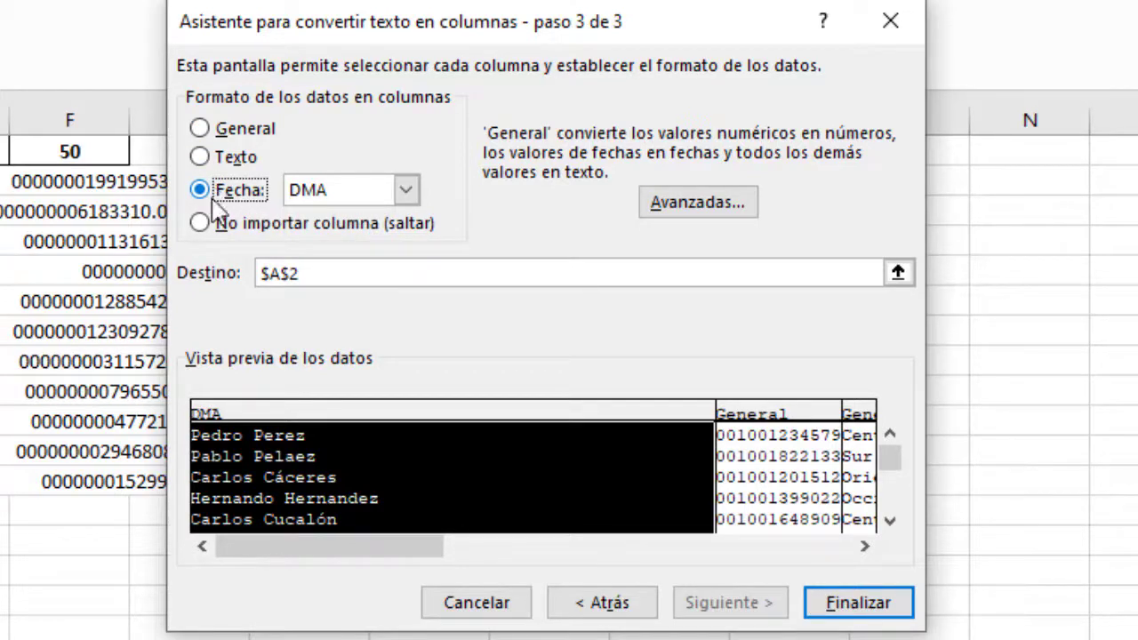
pyautogui.click(211, 233)
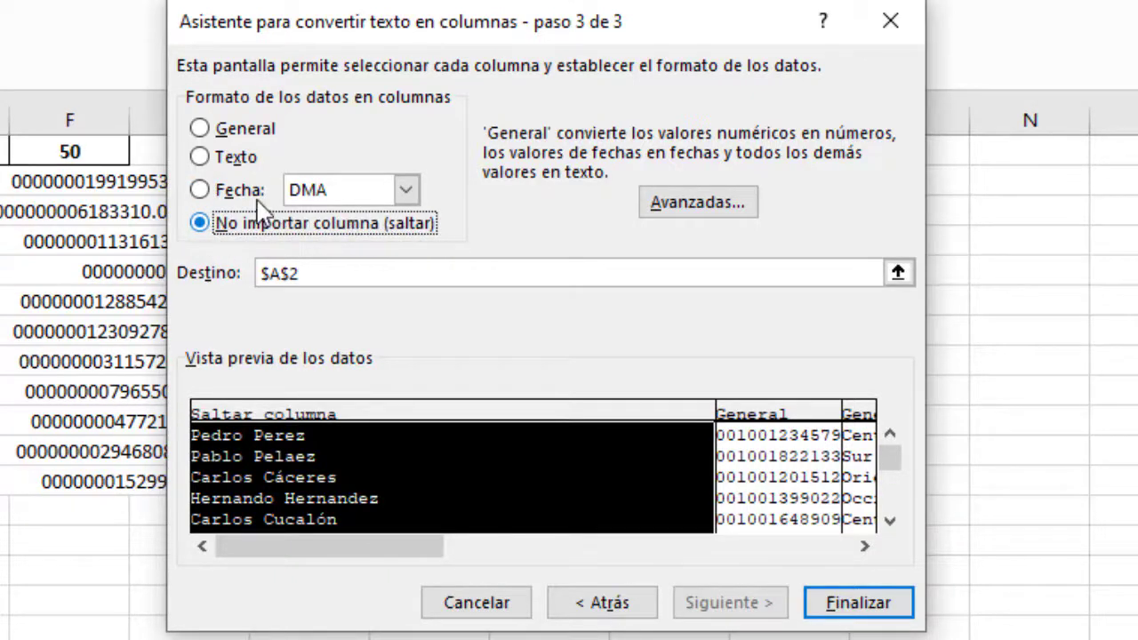
pyautogui.click(201, 129)
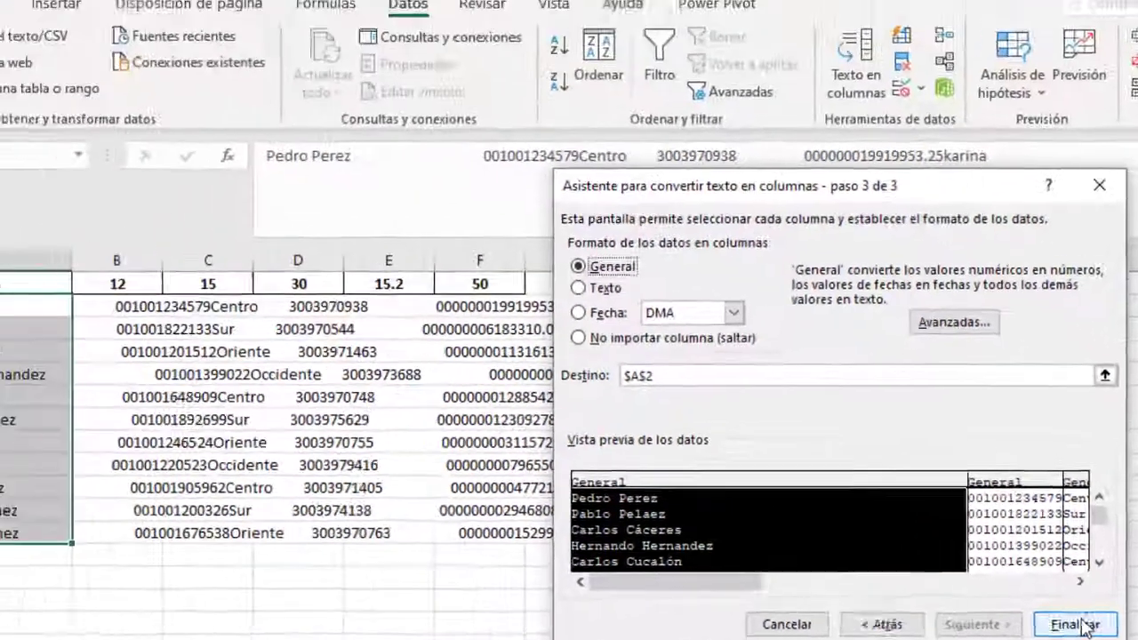
# - Finish the text-to-columns conversion and delete row 1, which holds the field sizes
pyautogui.click(1078, 625)
pyautogui.click(401, 523)
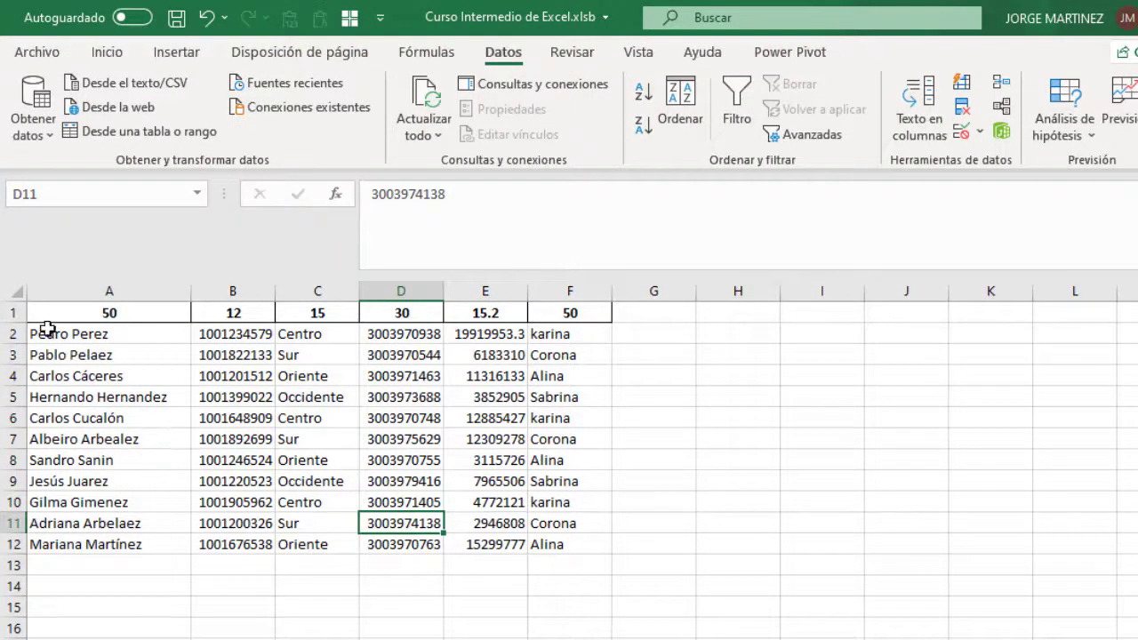
pyautogui.click(13, 313)
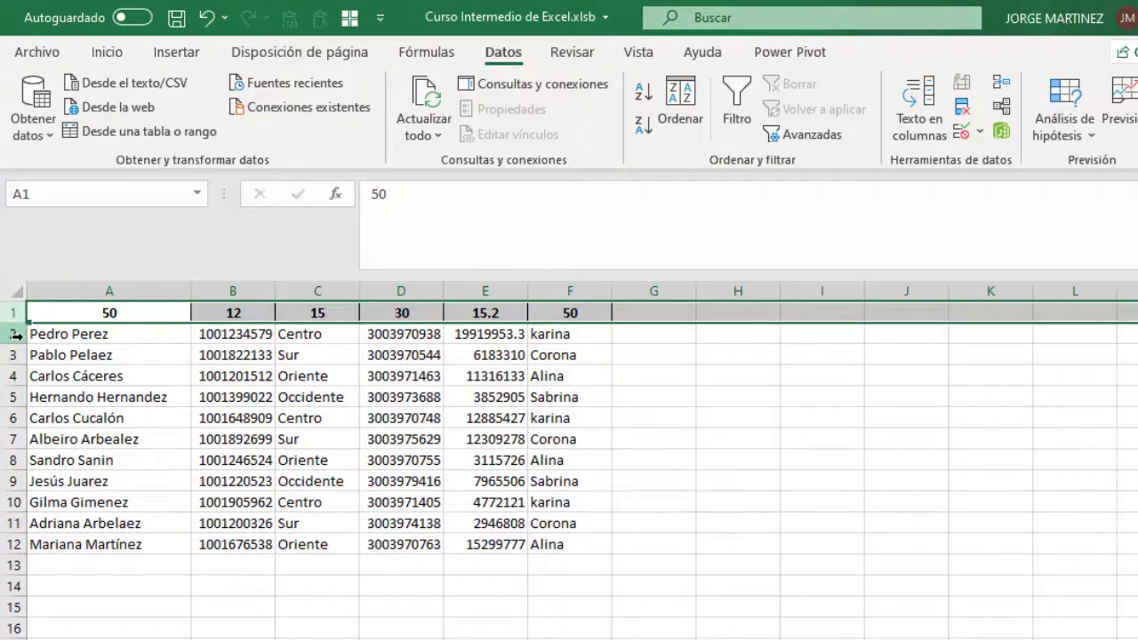
pyautogui.hotkey('ctrl', '-')
pyautogui.click(86, 319)
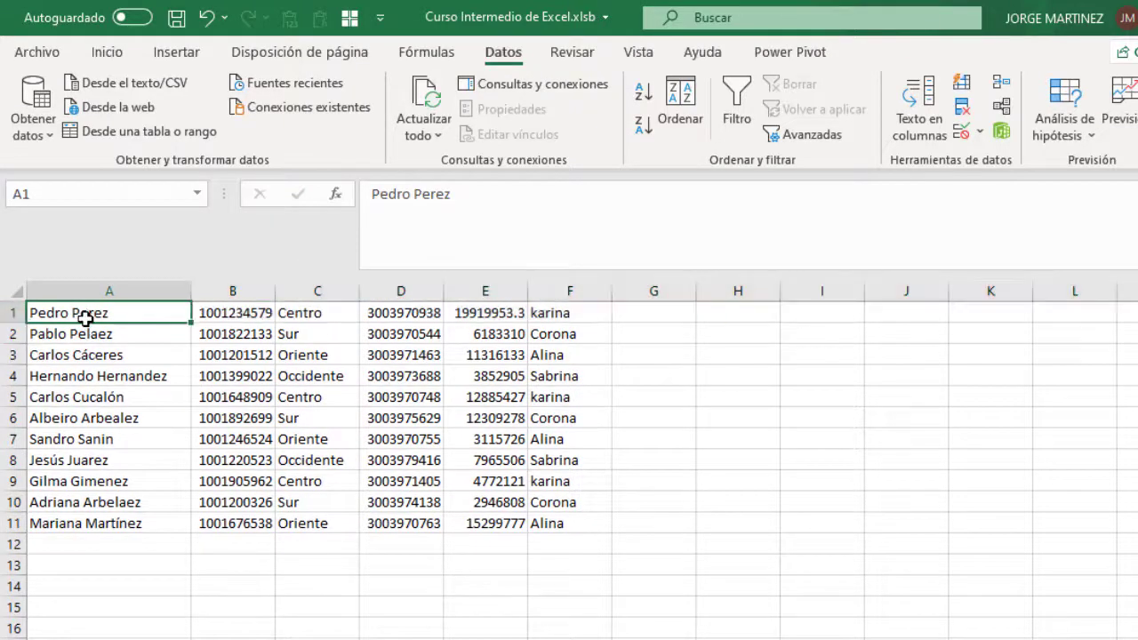
# - Auto-fit the widths of columns A to G to their contents
pyautogui.moveTo(101, 293); pyautogui.dragTo(625, 322)
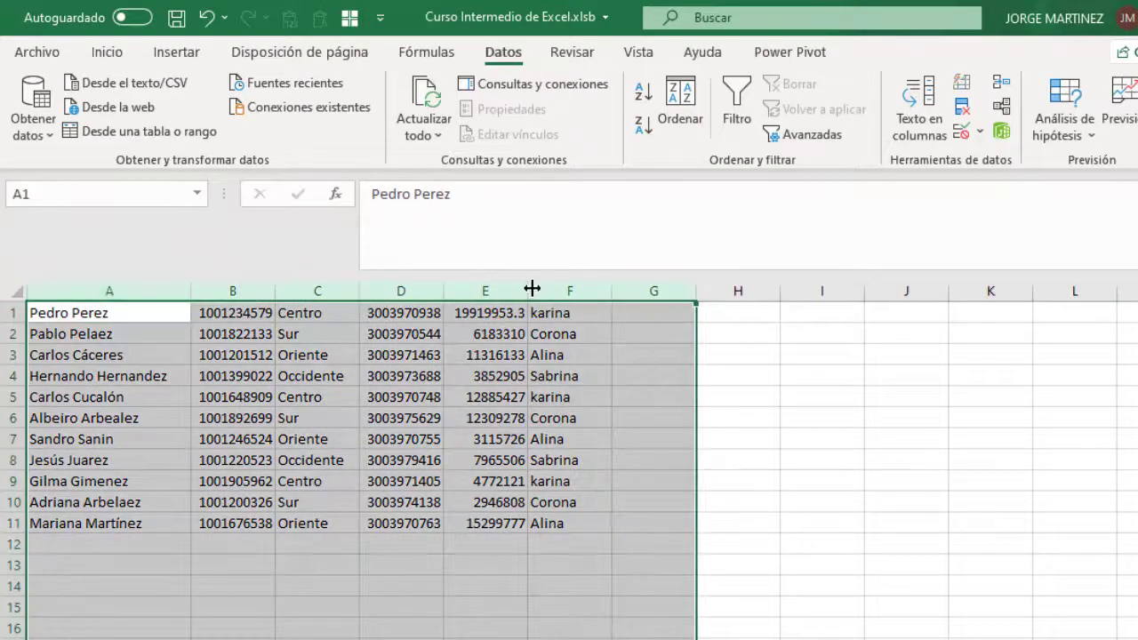
pyautogui.doubleClick(527, 289)
pyautogui.click(475, 399)
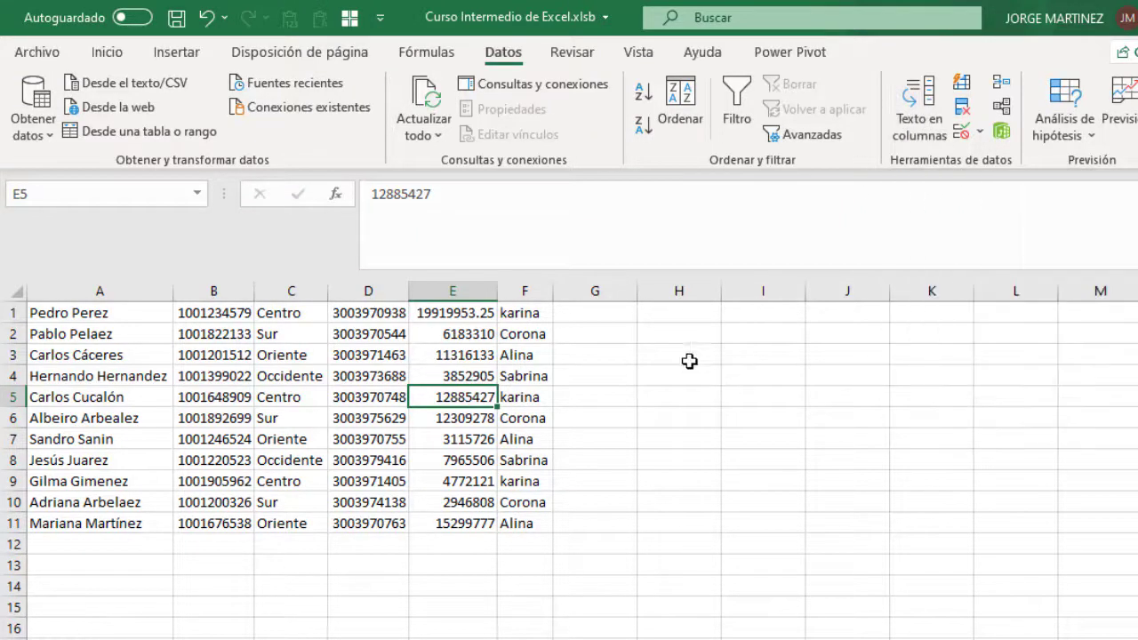
pyautogui.click(686, 309)
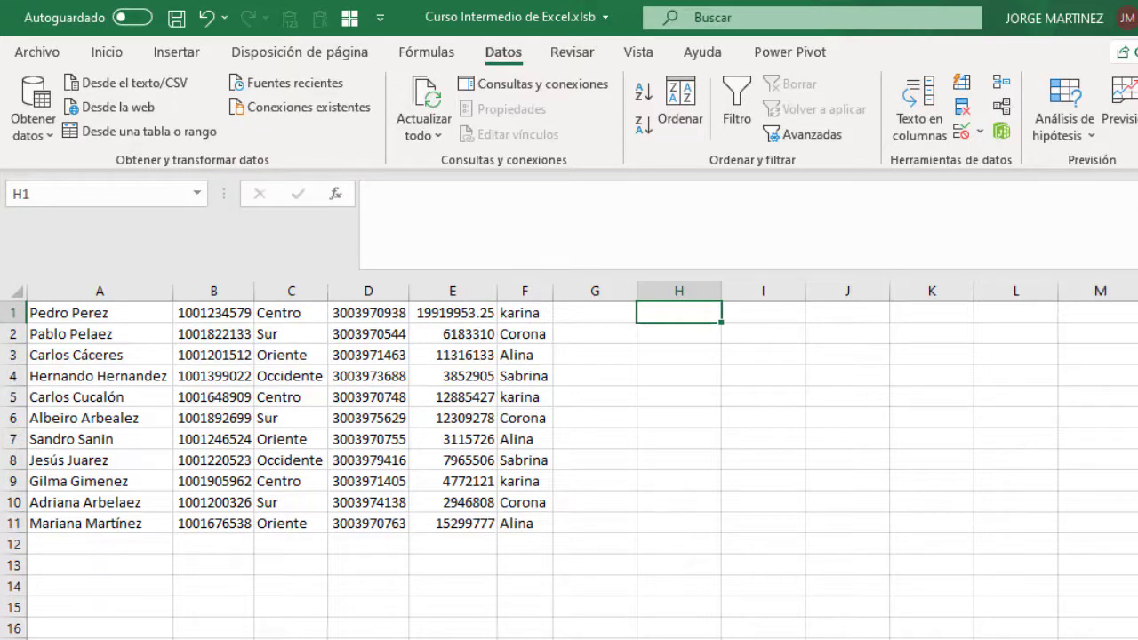
# - Switch to File Explorer and open Estadisticas Separadas por coma.csv in Notepad
pyautogui.click(391, 638)
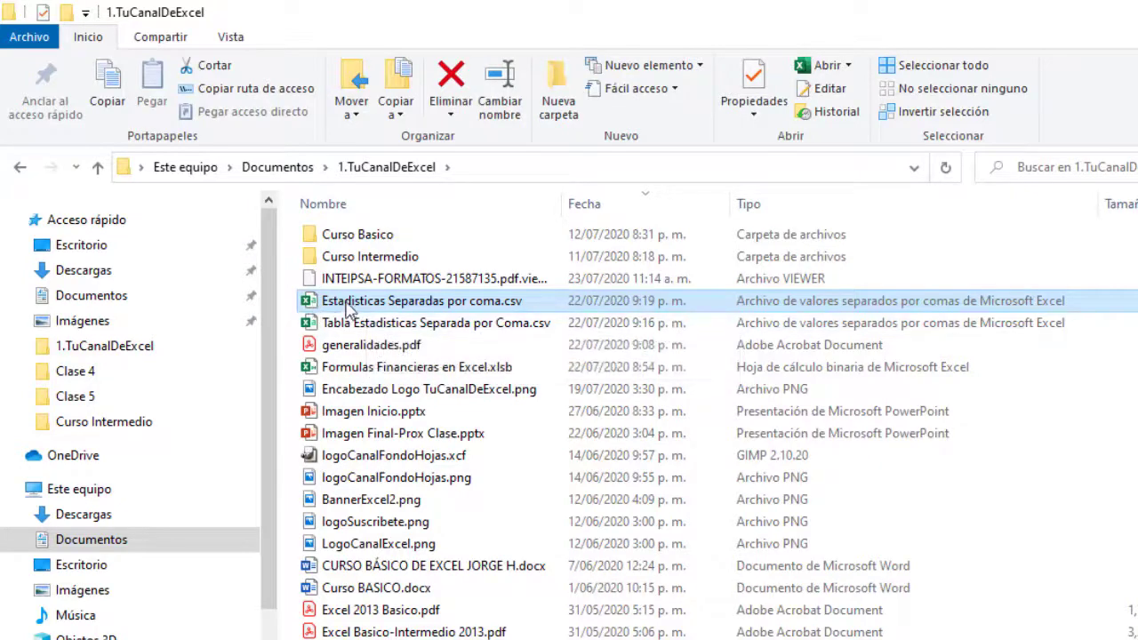
pyautogui.rightClick(348, 303)
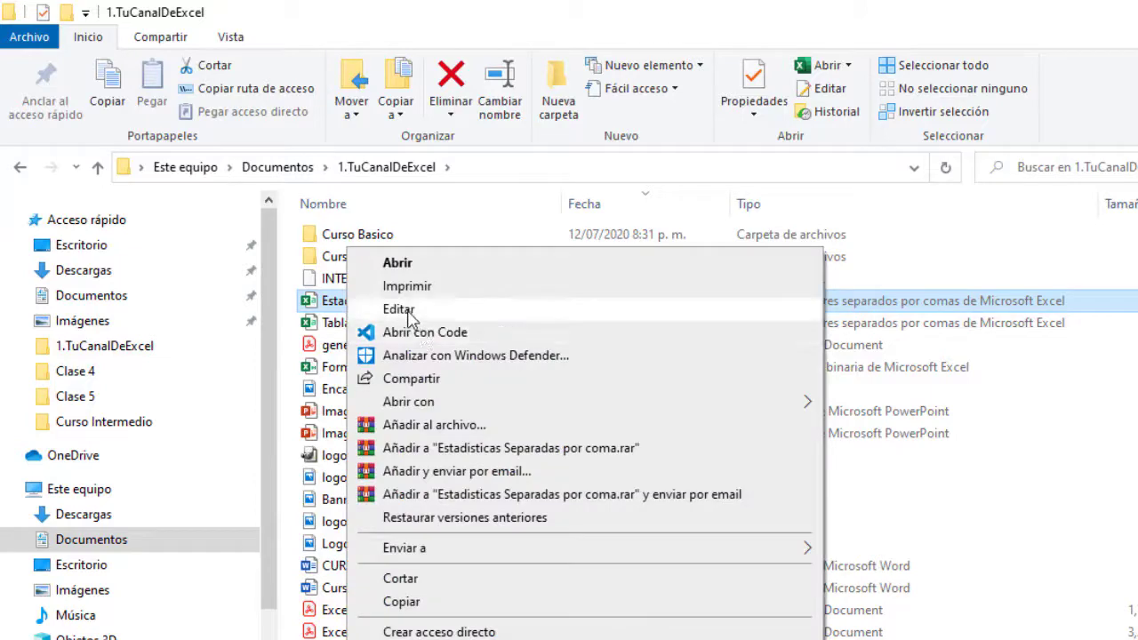
pyautogui.moveTo(434, 408)
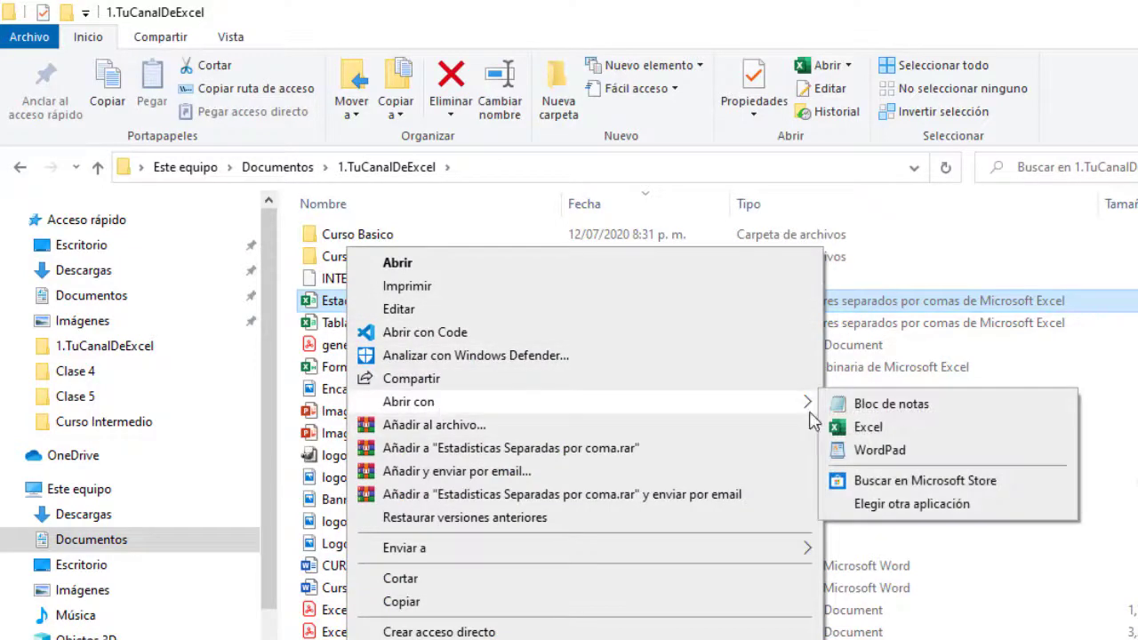
pyautogui.click(874, 408)
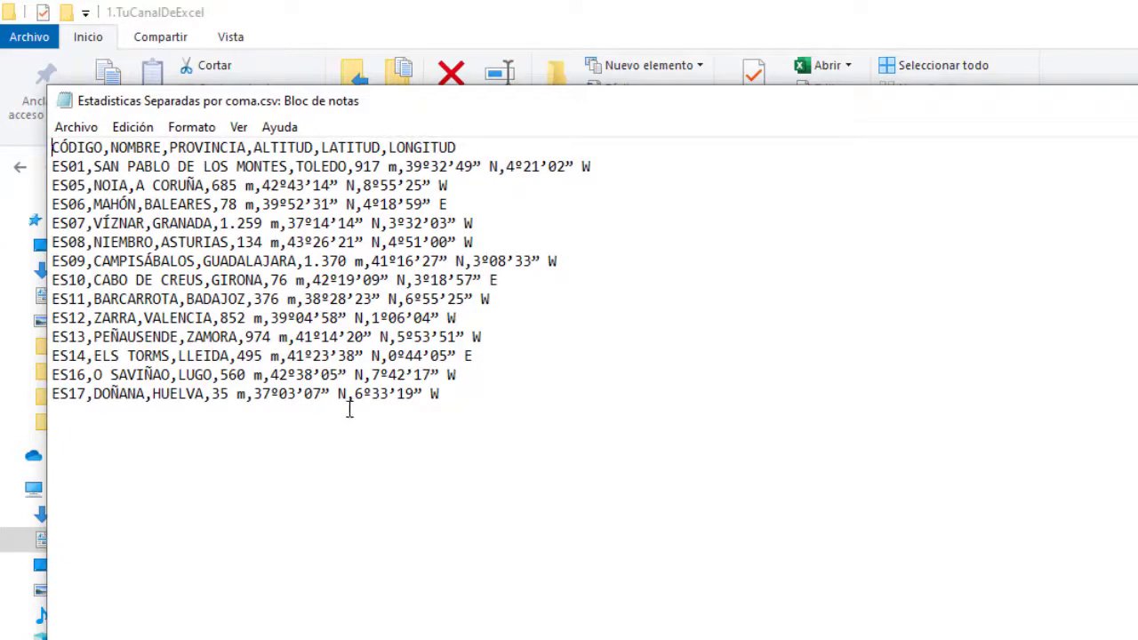
# - Copy all the text of the CSV file, close Notepad and paste it into the Excel sheet starting at cell I1
pyautogui.moveTo(472, 400); pyautogui.dragTo(14, 133)
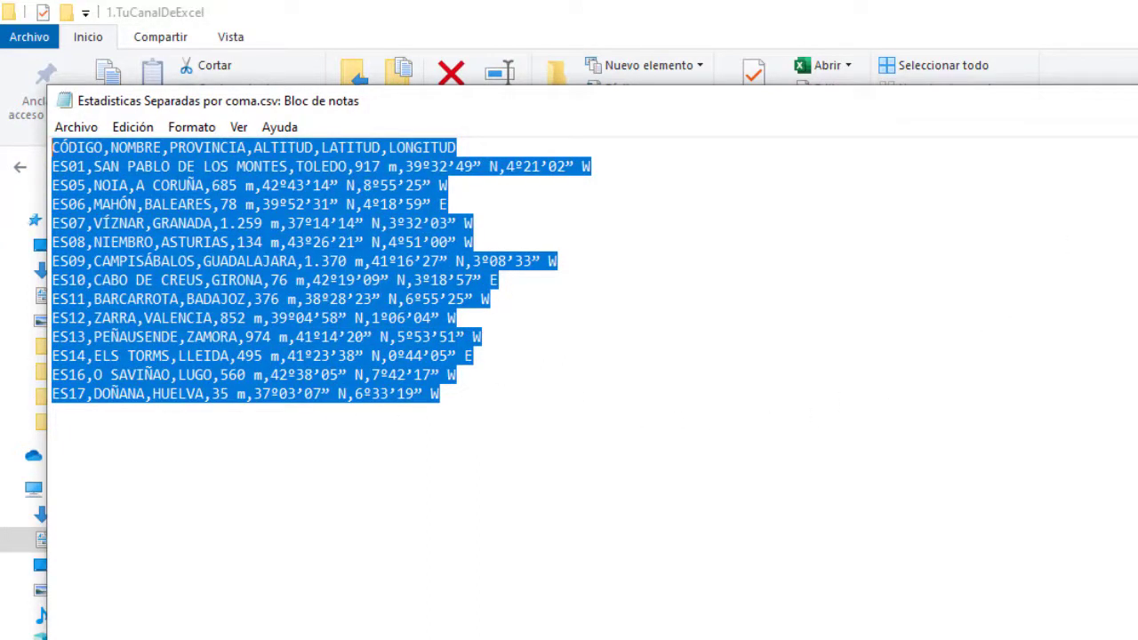
pyautogui.hotkey('alt', 'F4')
pyautogui.hotkey('alt', 'Tab')
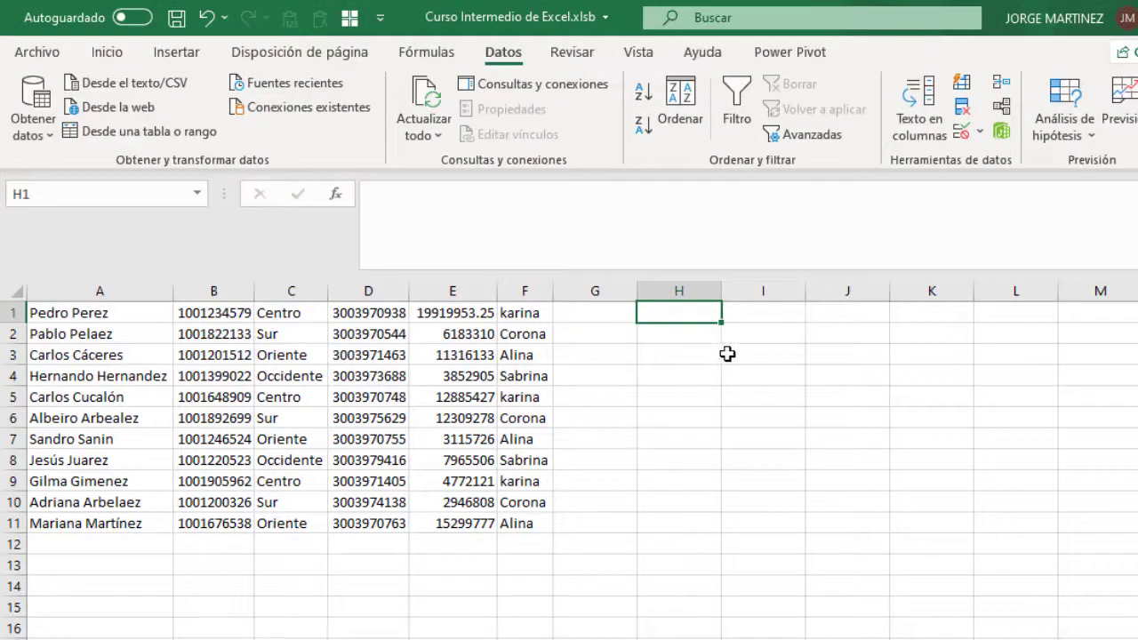
pyautogui.click(770, 311)
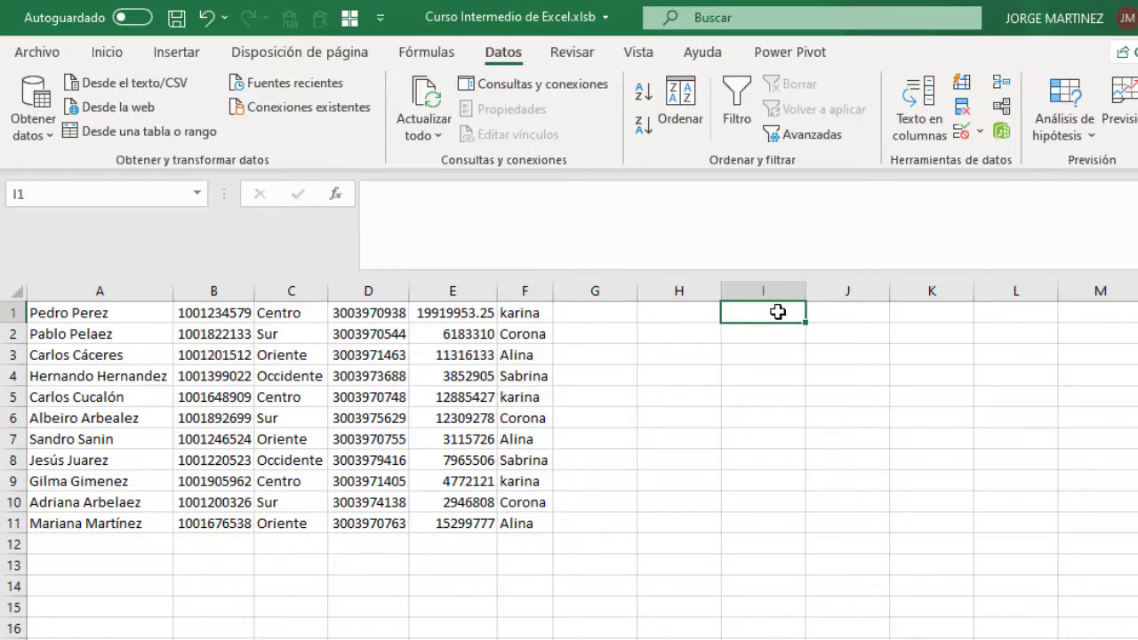
pyautogui.hotkey('ctrl', 'v')
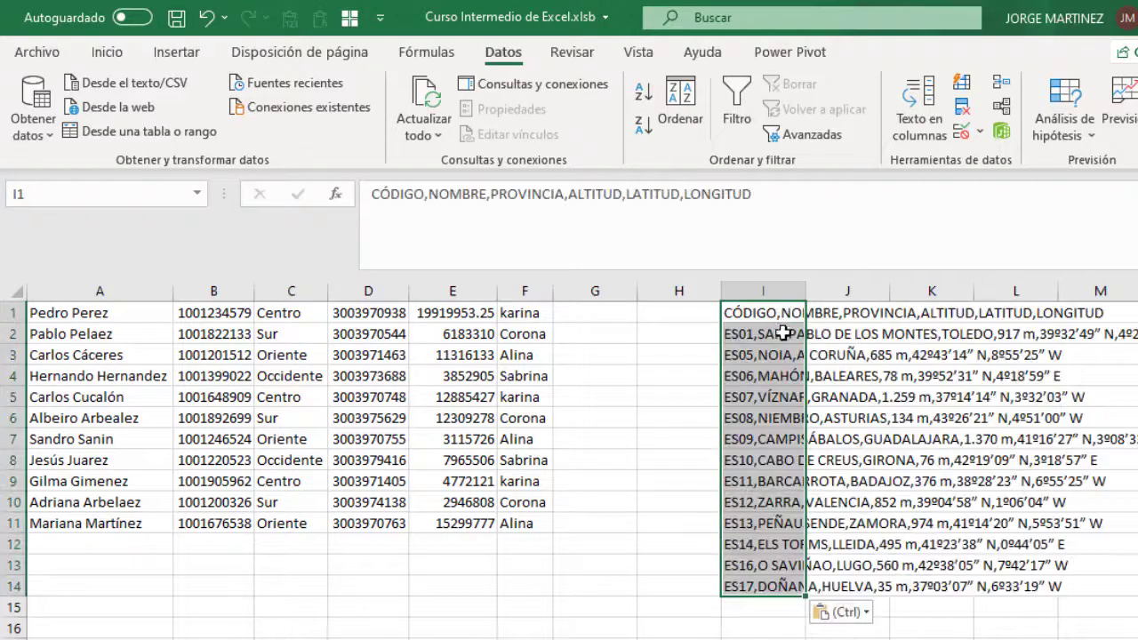
# - Check the comma-separated records pasted in column I, auto-fit the column's width and narrow it again
pyautogui.click(781, 439)
pyautogui.click(756, 313)
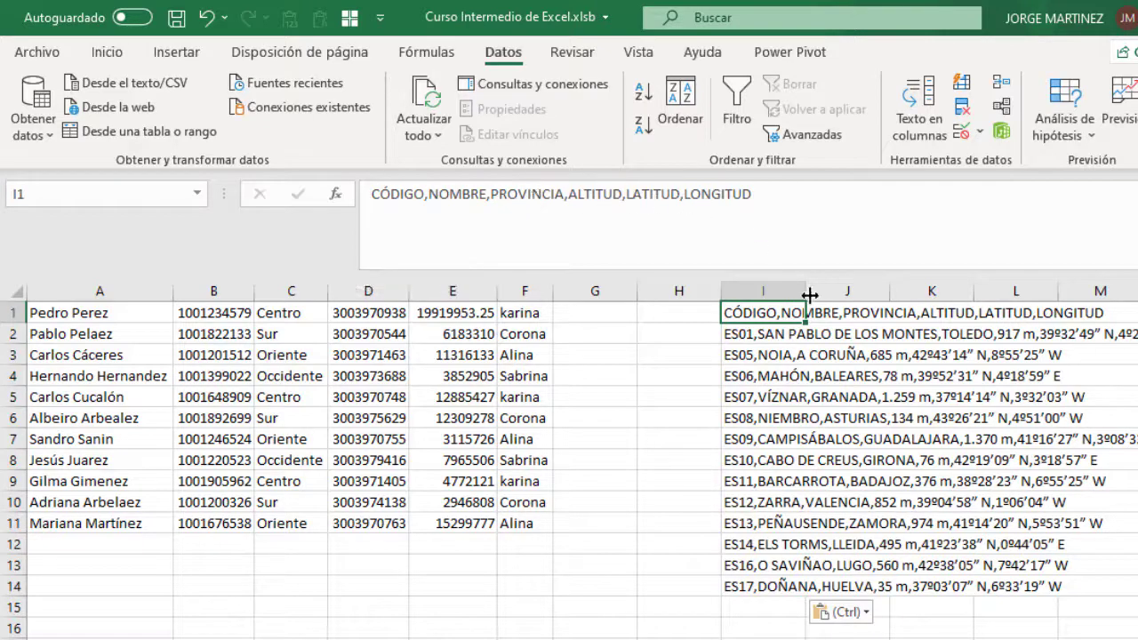
pyautogui.press('Down')
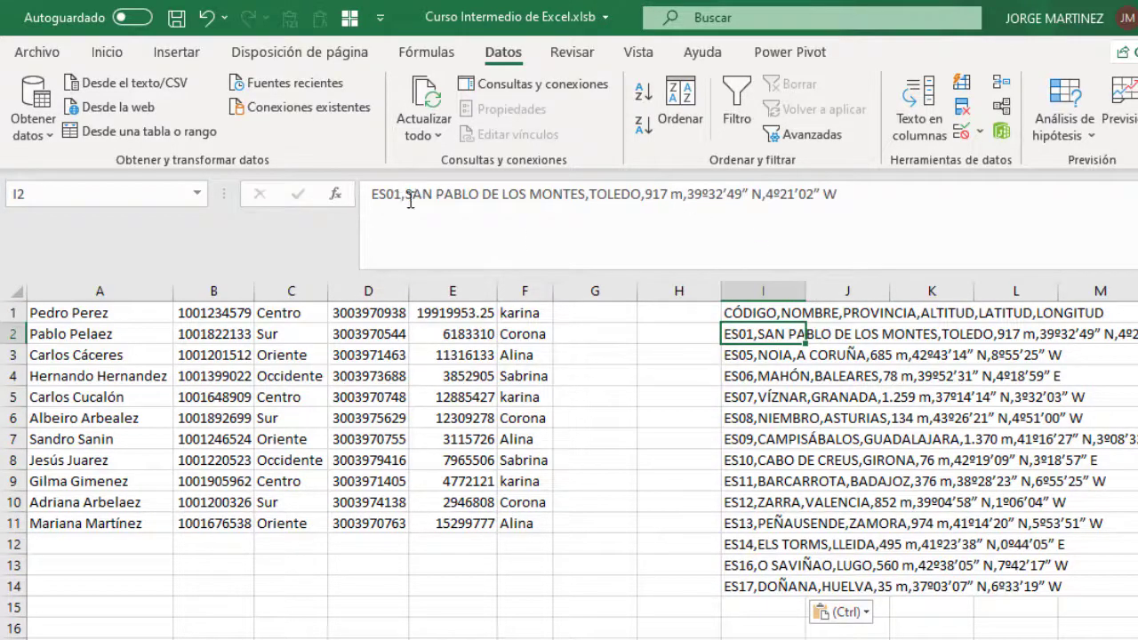
pyautogui.press('Down')
pyautogui.click(803, 418)
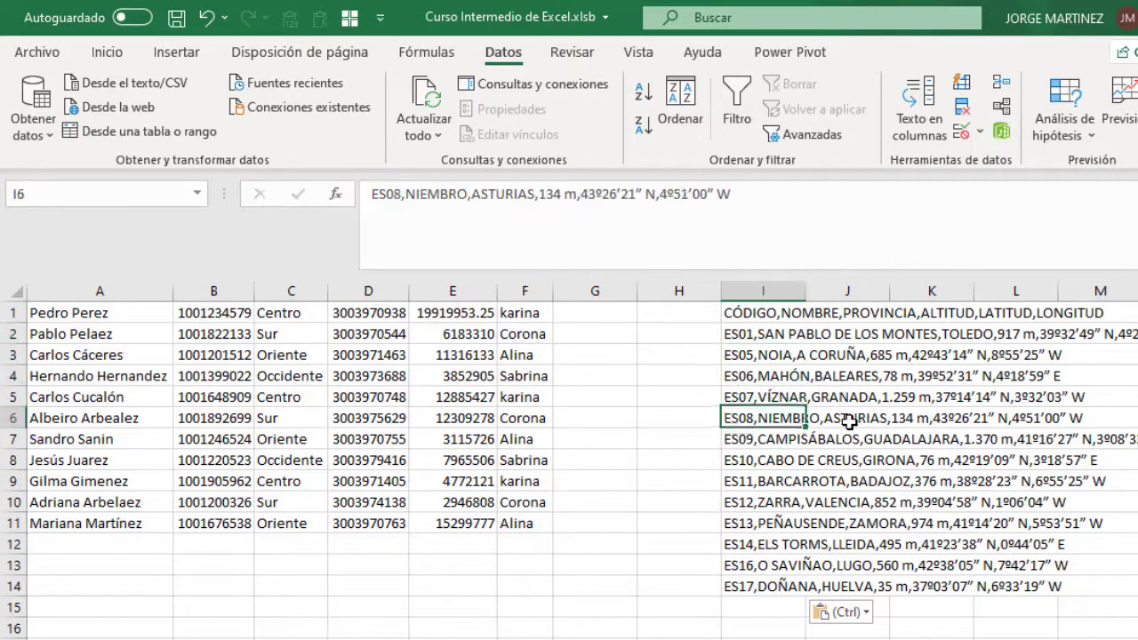
pyautogui.doubleClick(807, 292)
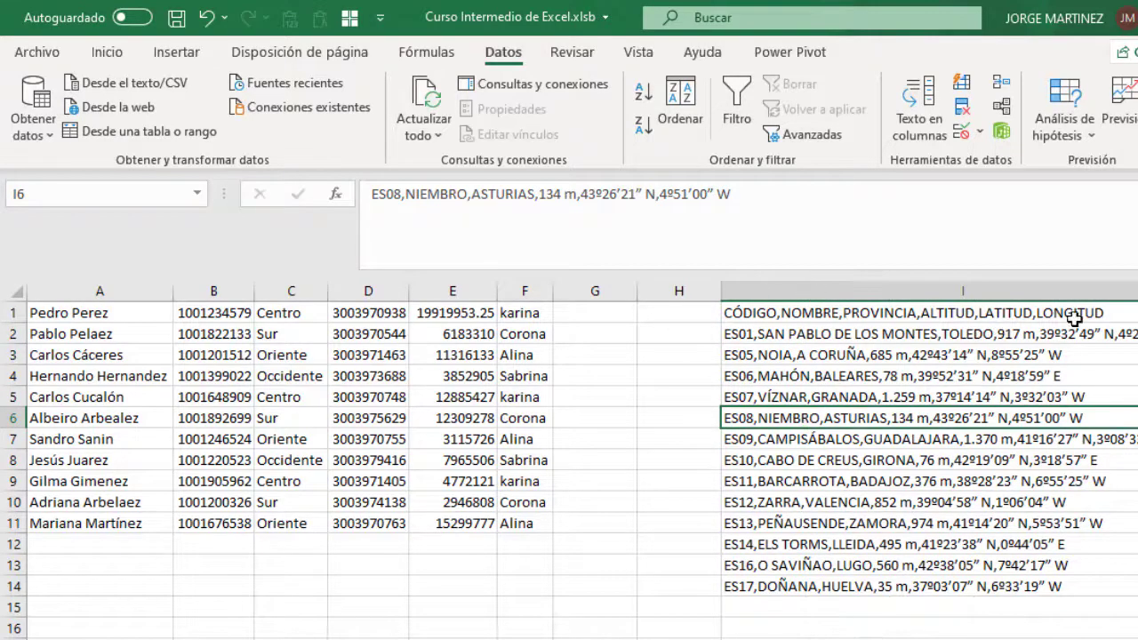
pyautogui.moveTo(1135, 292); pyautogui.dragTo(827, 293)
# - Start Text to Columns on the range I1:I14 with the delimited data type and proceed to the separators
pyautogui.click(745, 312)
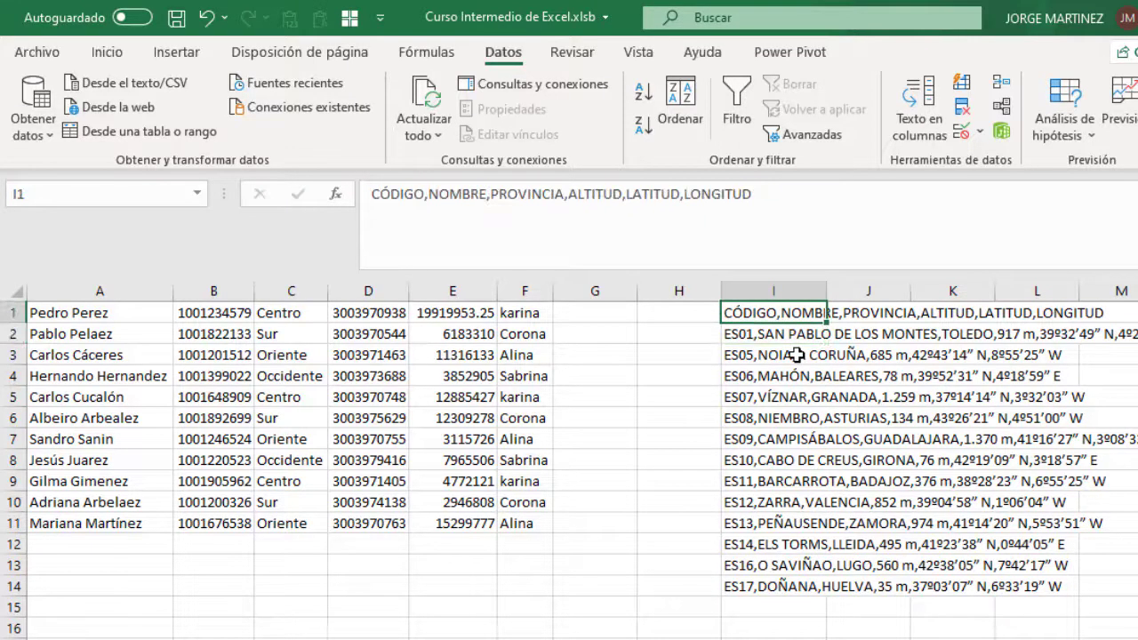
pyautogui.hotkey('ctrl', 'shift', 'Down')
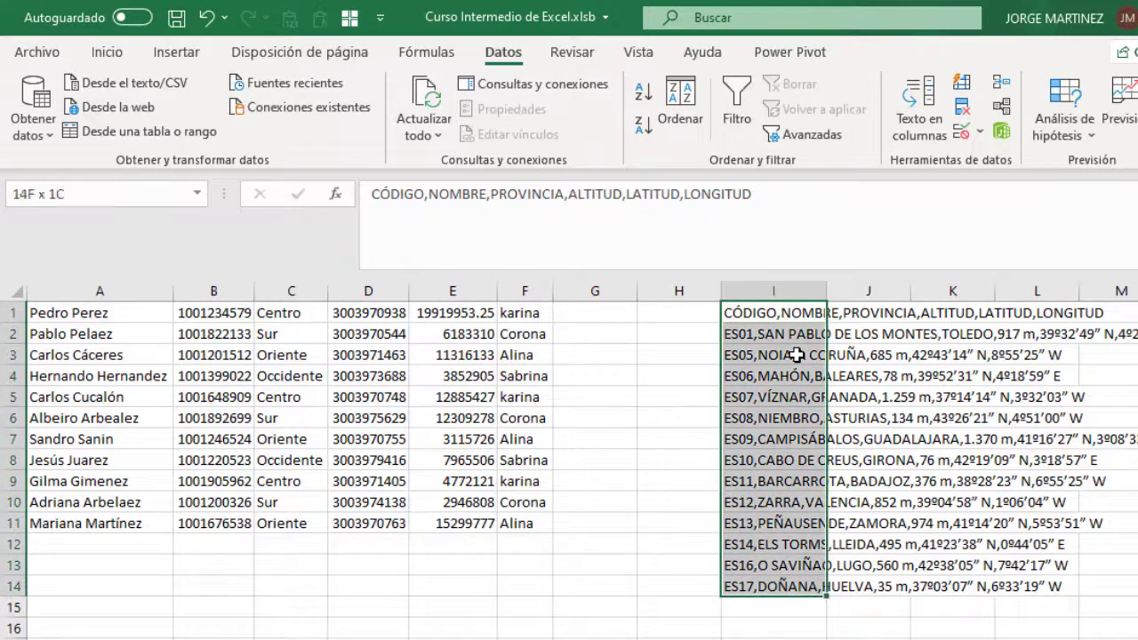
pyautogui.click(921, 105)
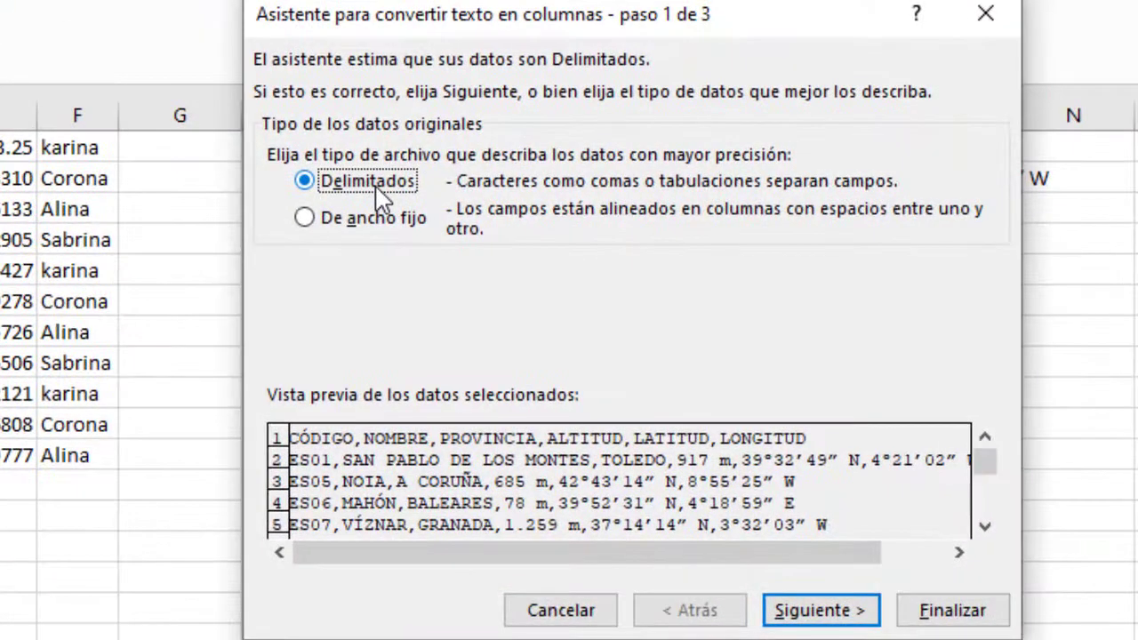
pyautogui.click(820, 612)
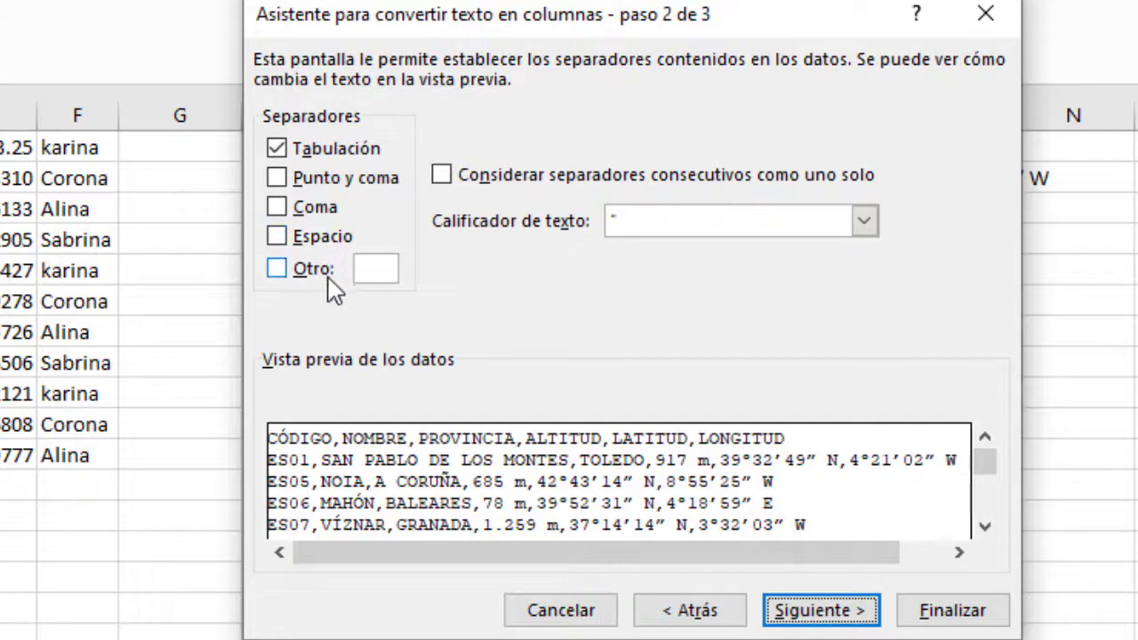
# - Set the comma as the only separator, with tab disabled, and proceed to the column format settings
pyautogui.click(274, 151)
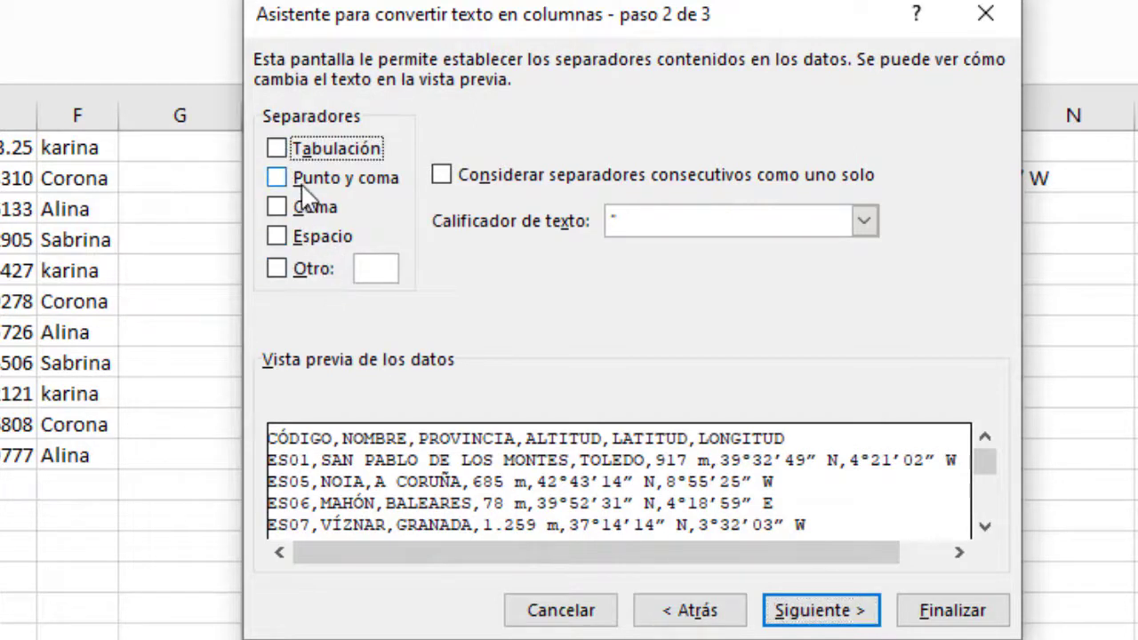
pyautogui.click(277, 208)
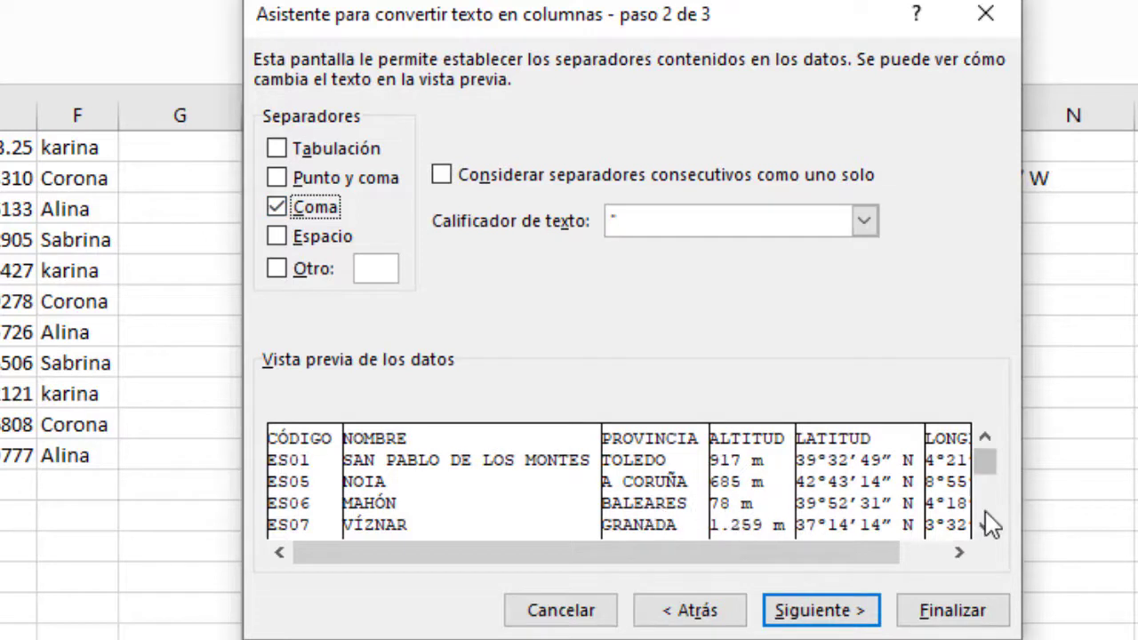
pyautogui.click(827, 610)
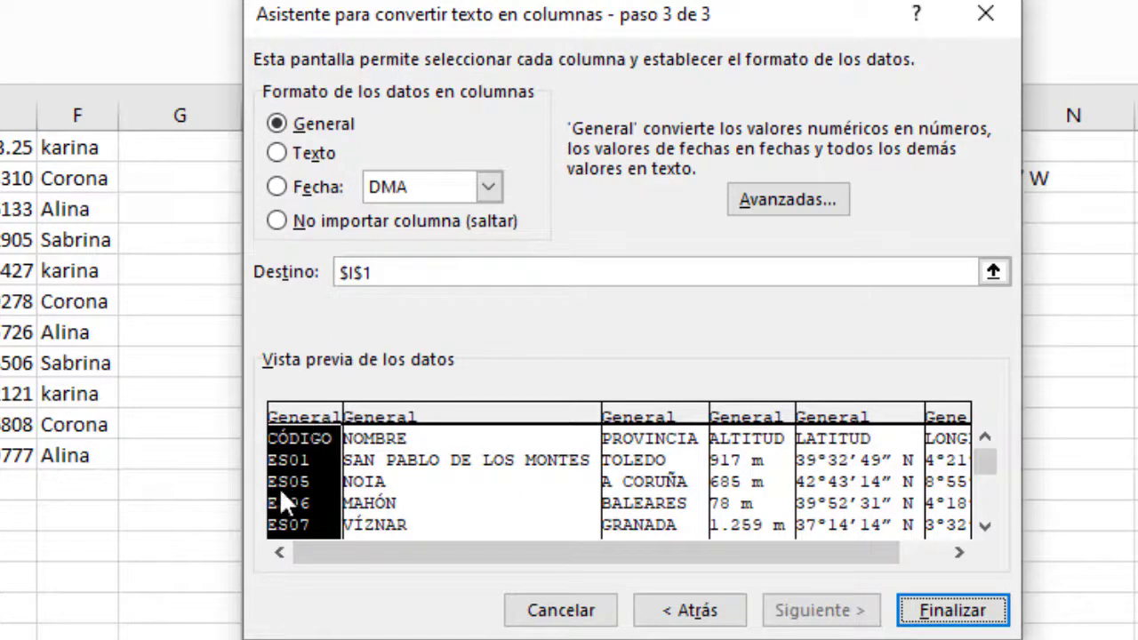
# - Exclude the CÓDIGO column from the import and finish the conversion with destination $I$1
pyautogui.click(282, 222)
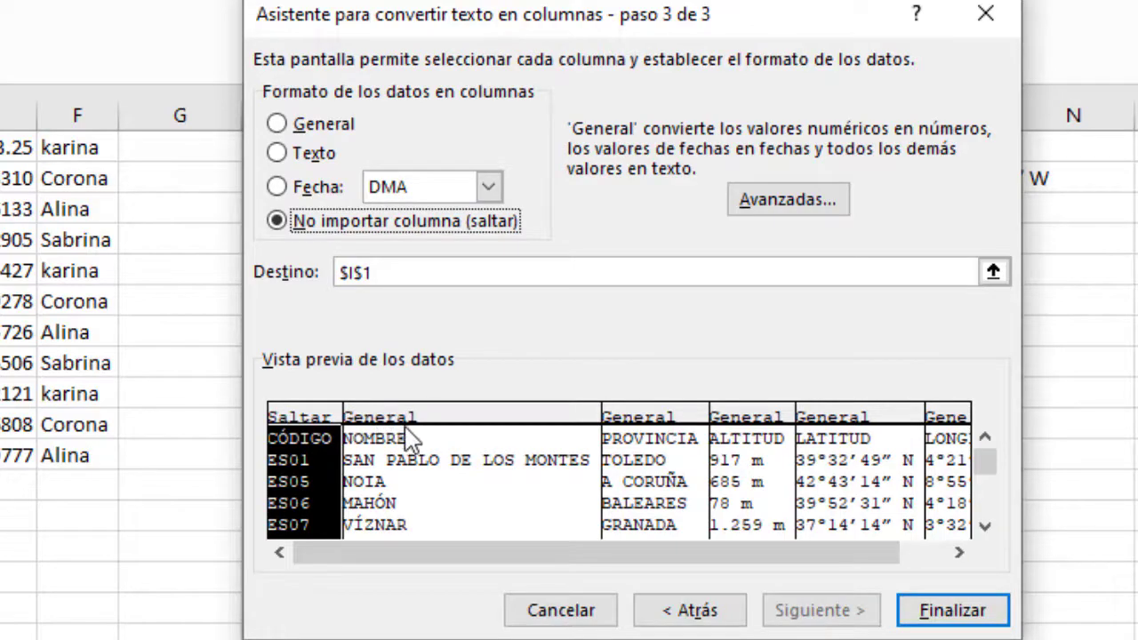
pyautogui.click(971, 614)
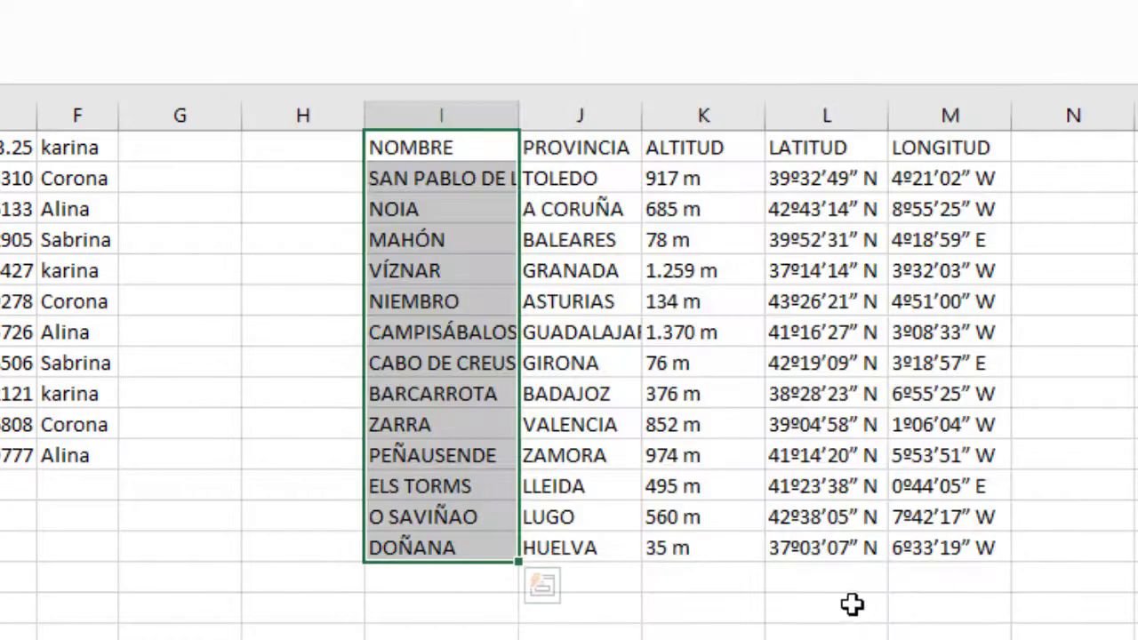
pyautogui.click(685, 521)
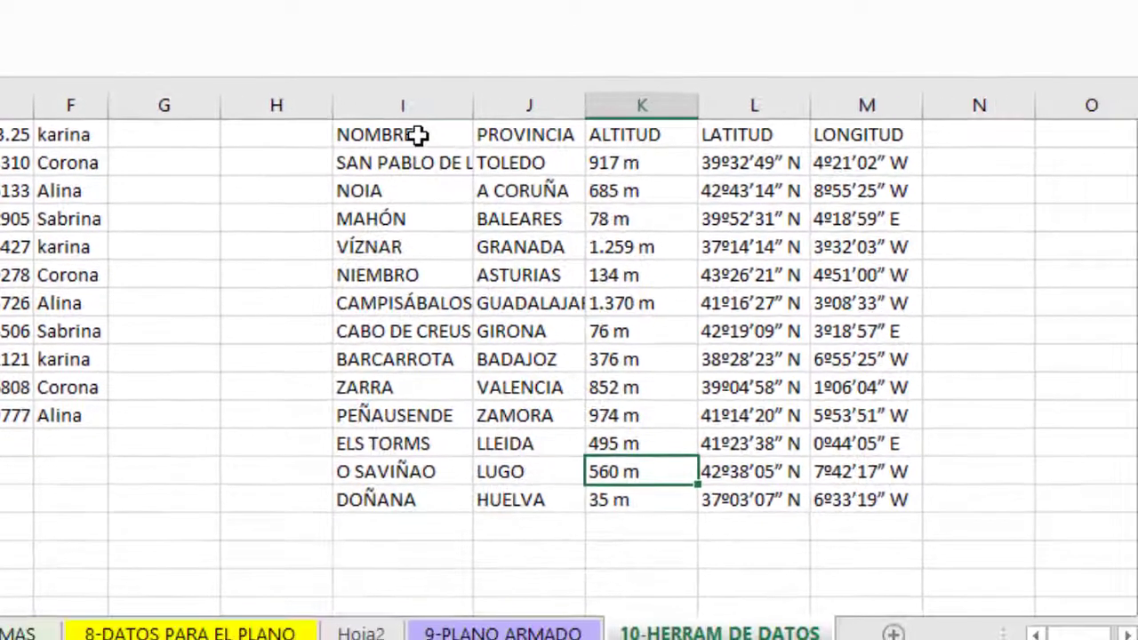
# - Auto-fit the widths of columns I to M to their contents
pyautogui.click(418, 135)
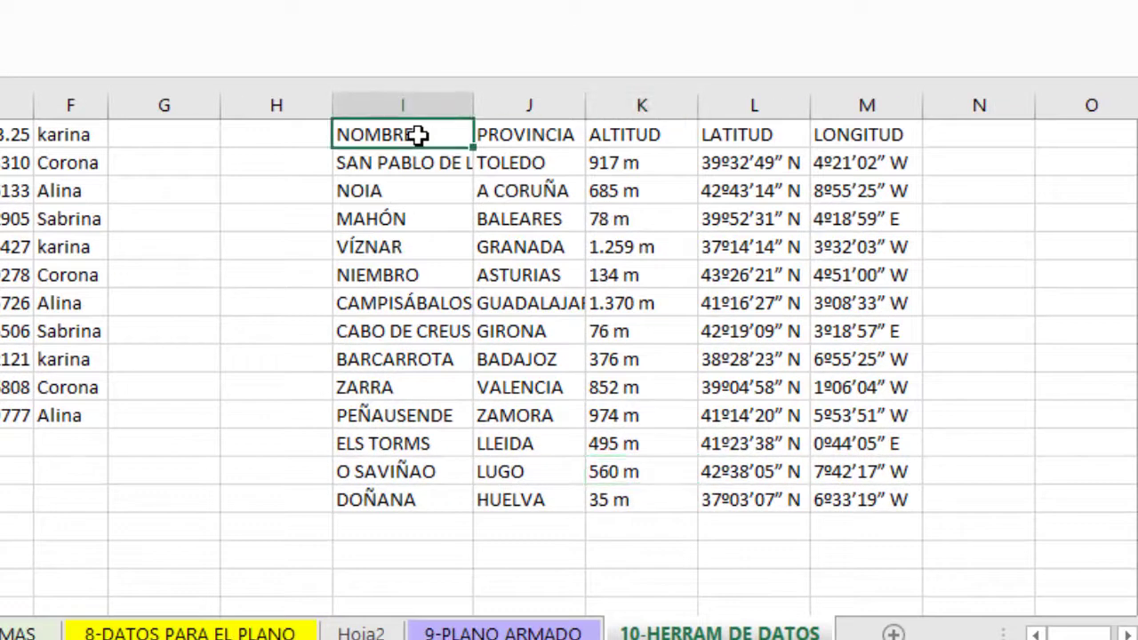
pyautogui.moveTo(871, 97); pyautogui.dragTo(462, 101)
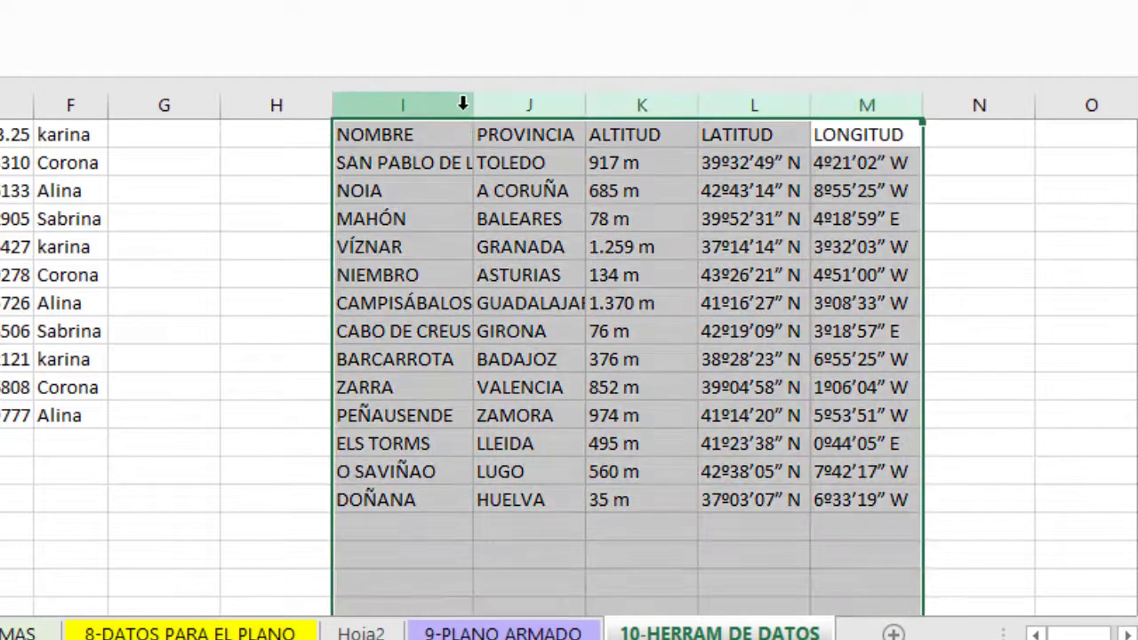
pyautogui.doubleClick(469, 103)
pyautogui.click(464, 163)
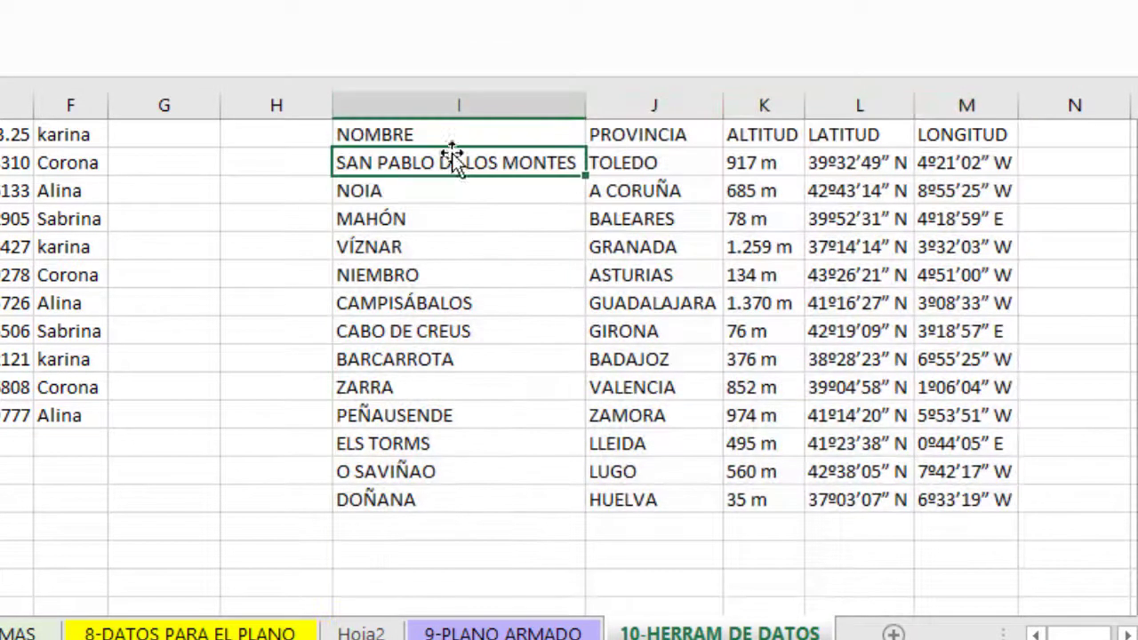
pyautogui.press('Right')
pyautogui.press('Right')
pyautogui.press('Right')
pyautogui.press('Right')
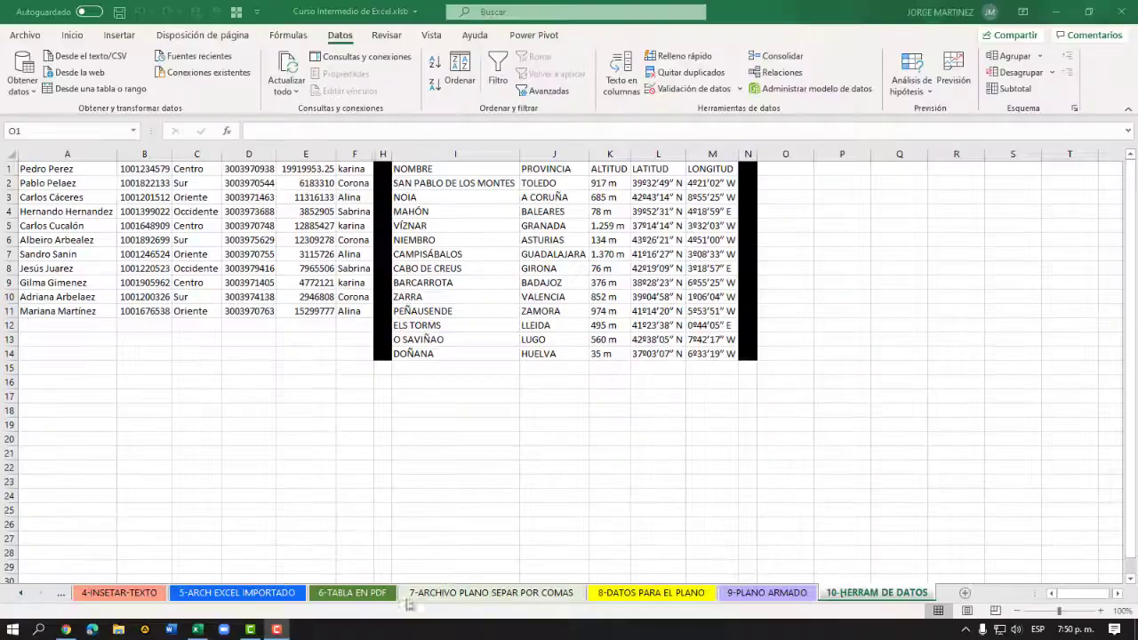
pyautogui.press('Right')
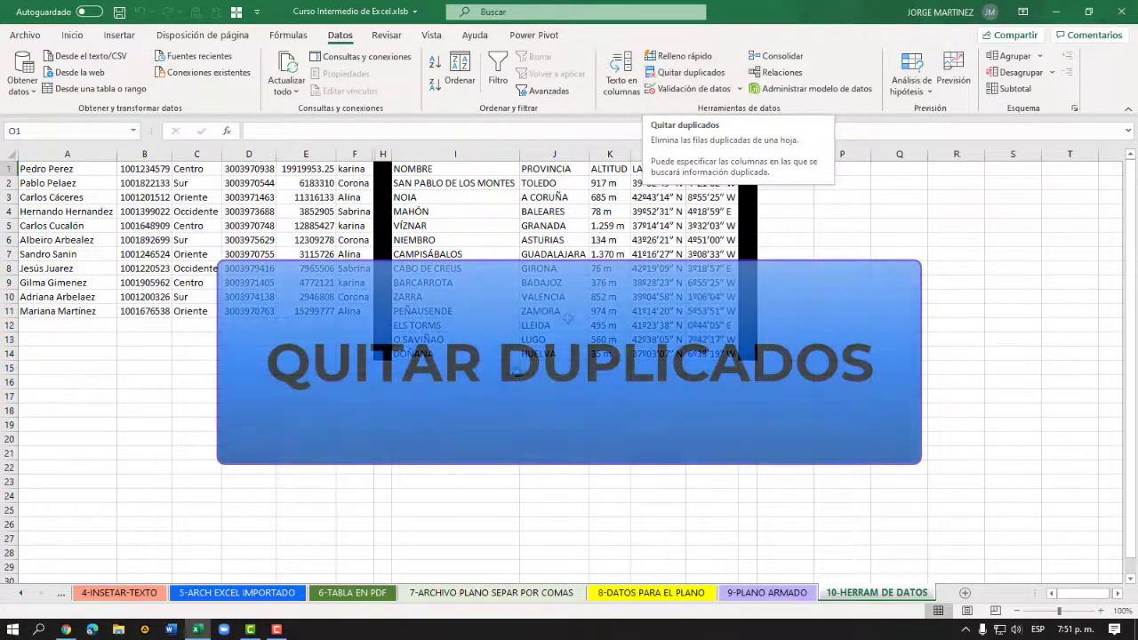
# - Go back to the first worksheets of the workbook and open the 1-PEDIDOS sheet
pyautogui.click(23, 593)
pyautogui.click(23, 593)
pyautogui.click(23, 593)
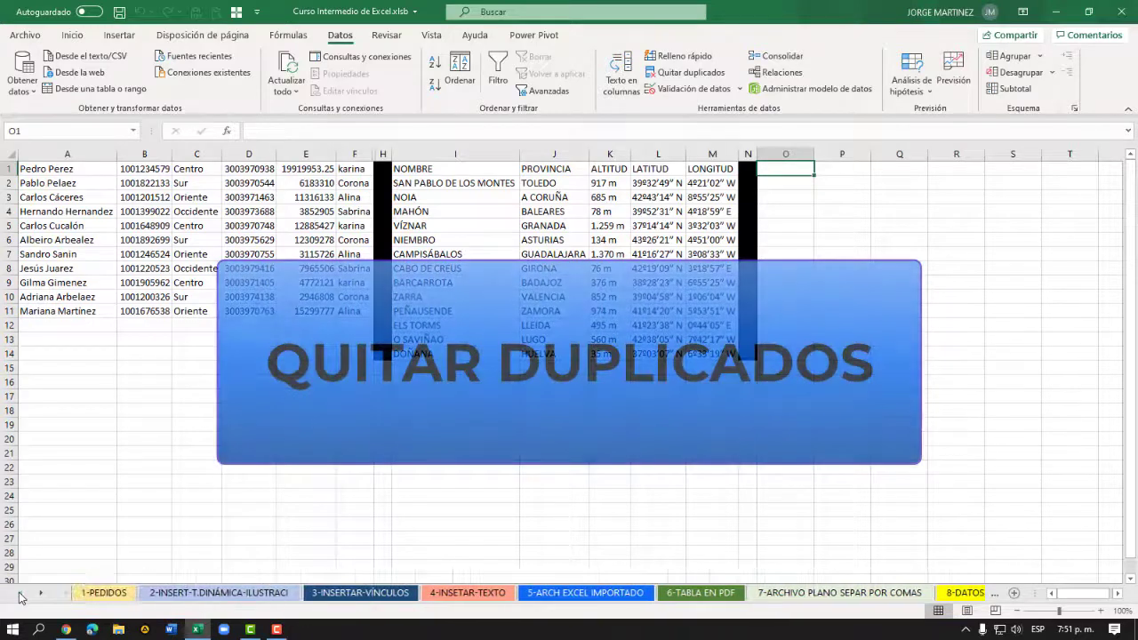
pyautogui.click(103, 592)
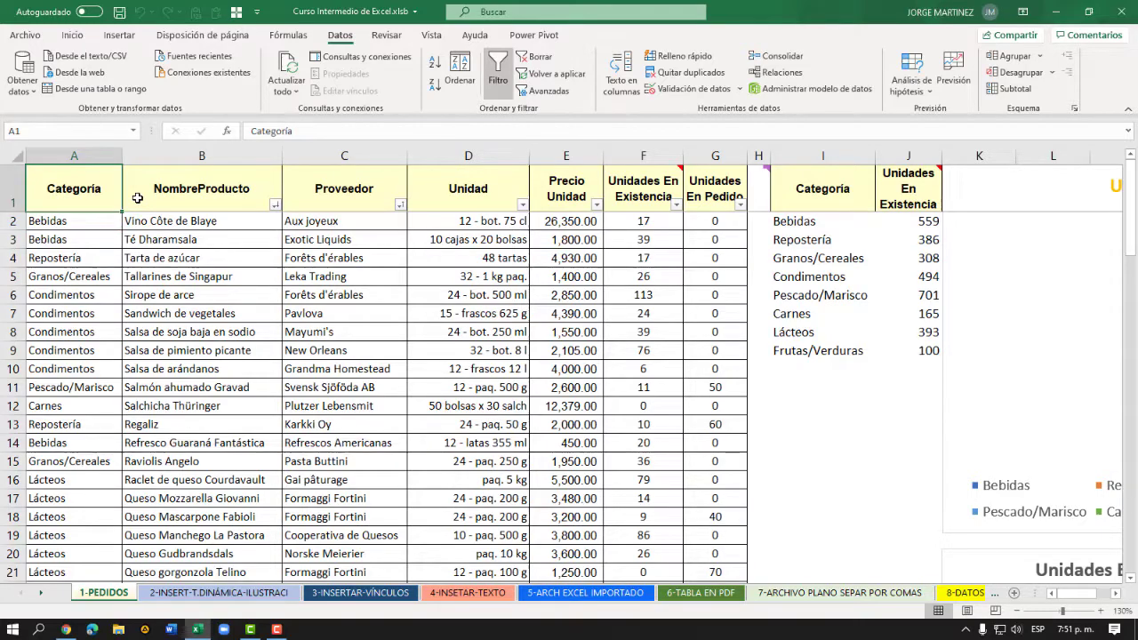
# - Copy the whole Categoría column of 1-PEDIDOS to cell O1 of the 10-HERRAM DE DATOS sheet and auto-fit column O
pyautogui.hotkey('ctrl', 'shift', 'Down')
pyautogui.hotkey('ctrl', 'c')
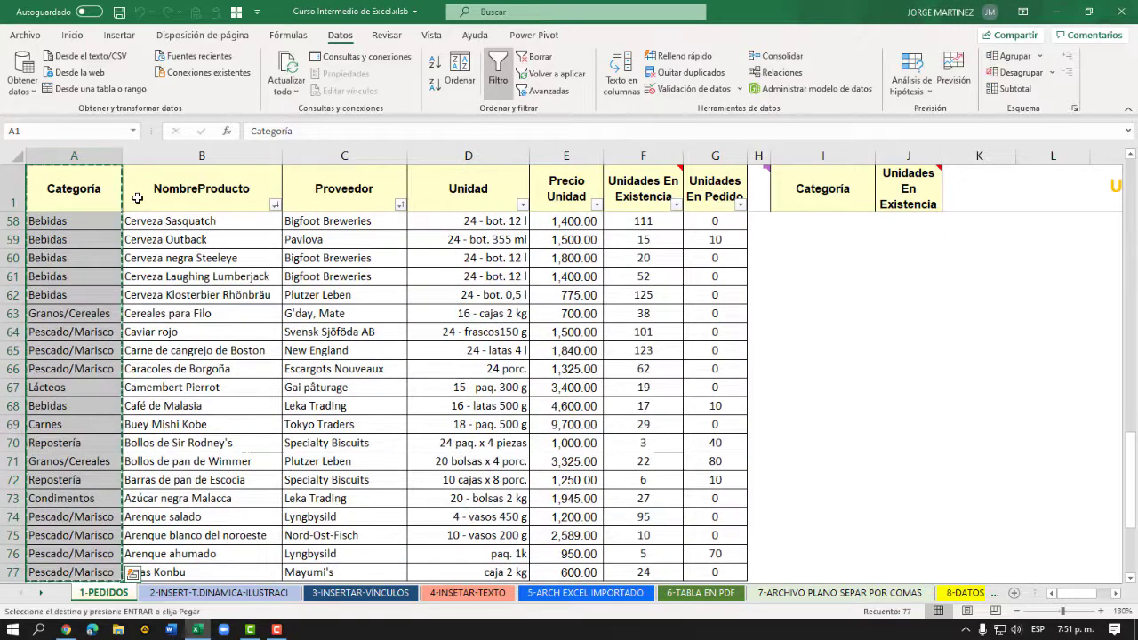
pyautogui.click(963, 594)
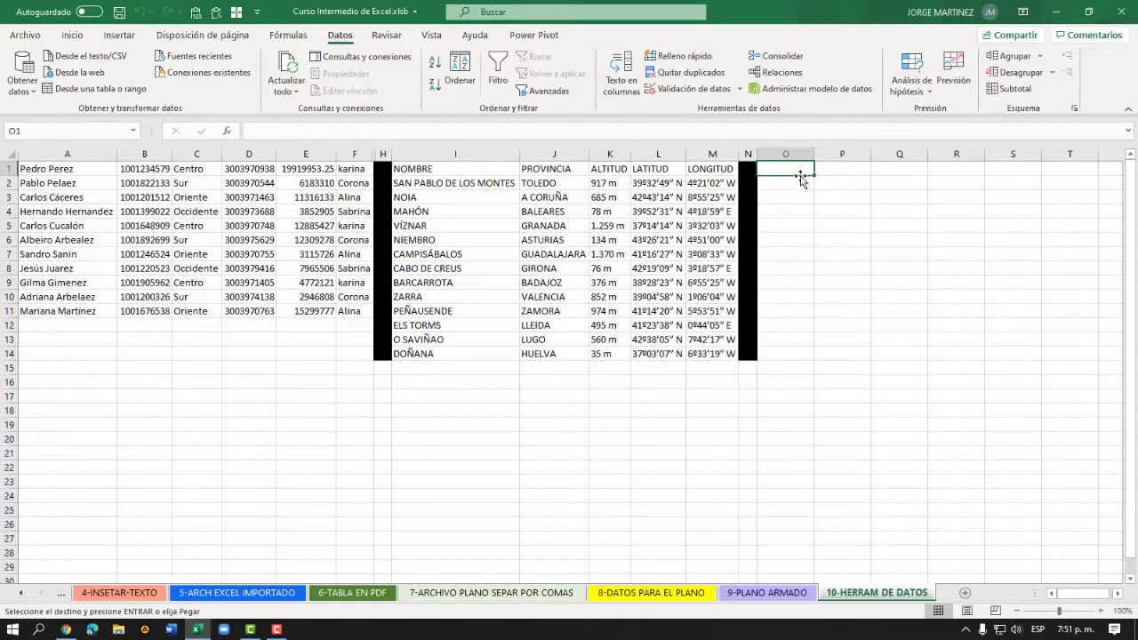
pyautogui.hotkey('ctrl', 'v')
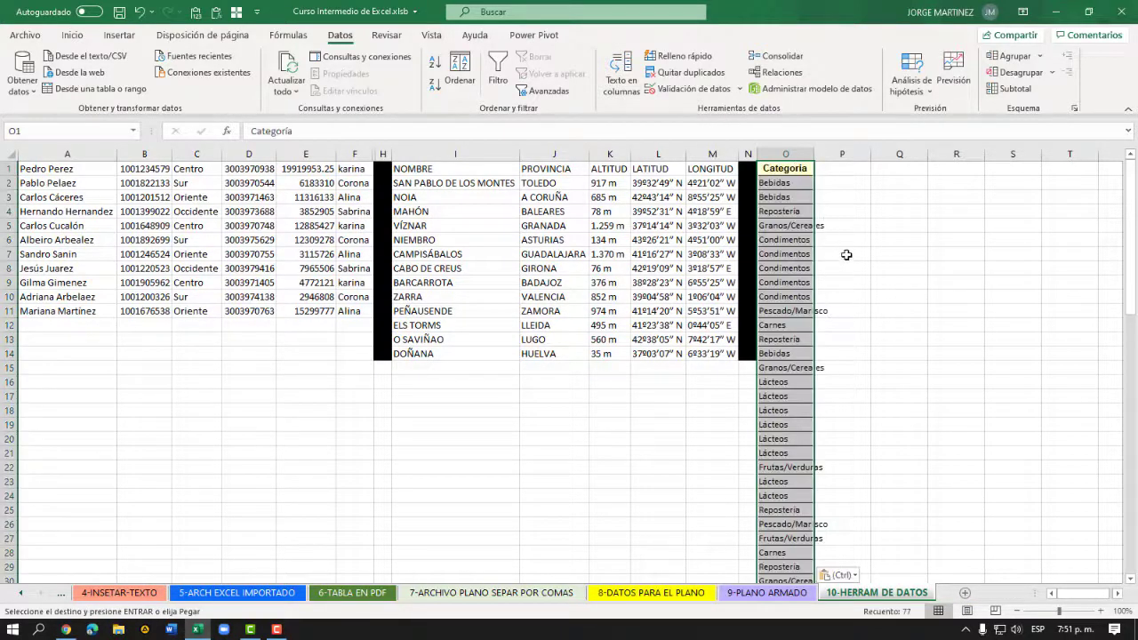
pyautogui.doubleClick(815, 154)
pyautogui.click(814, 183)
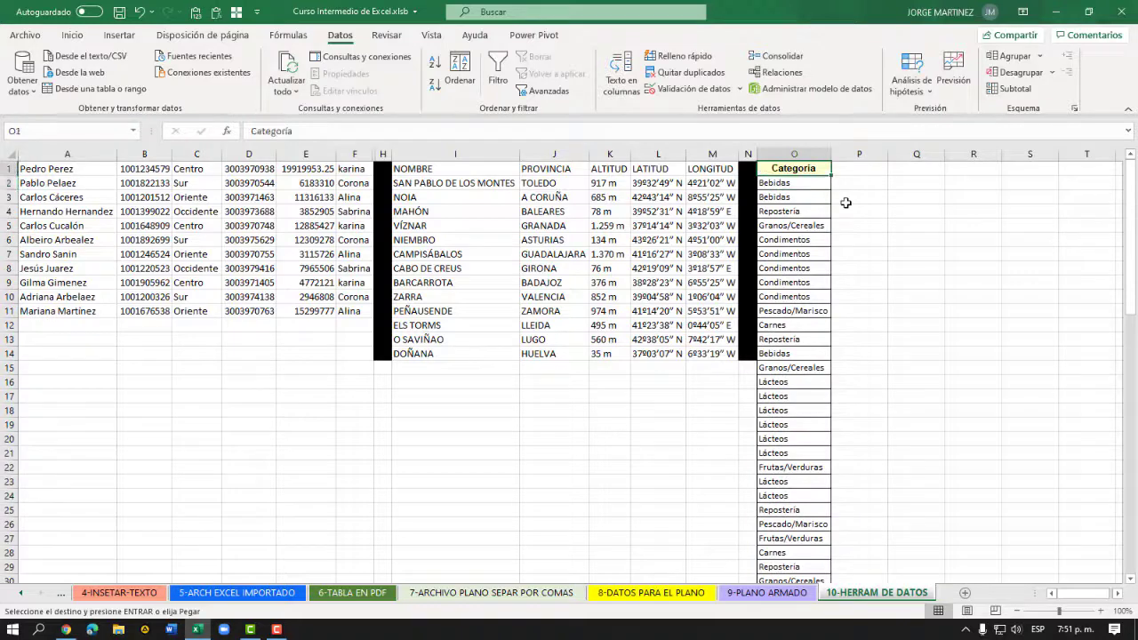
# - Go through the copied Categoría list in column O to examine its repeated entries, returning to the header
pyautogui.press('Down')
pyautogui.press('Down')
pyautogui.press('Down')
pyautogui.press('Down')
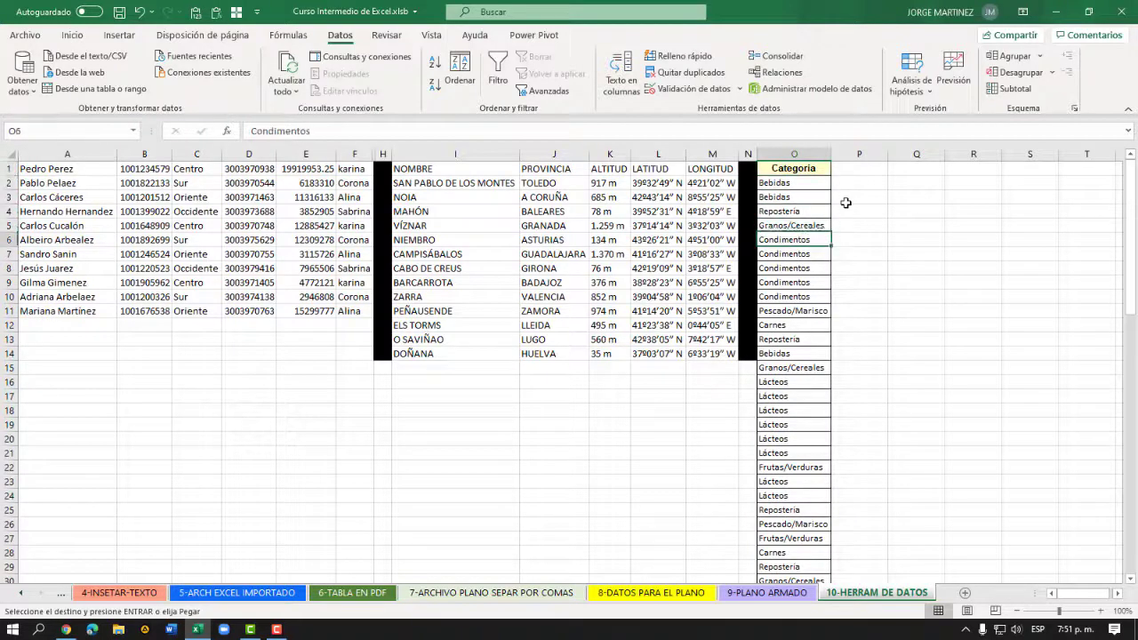
pyautogui.hotkey('ctrl', 'Down')
pyautogui.hotkey('ctrl', 'Up')
pyautogui.press('Down')
pyautogui.press('Down')
pyautogui.press('Down')
pyautogui.press('Down')
pyautogui.press('Down')
pyautogui.press('Down')
pyautogui.press('Down')
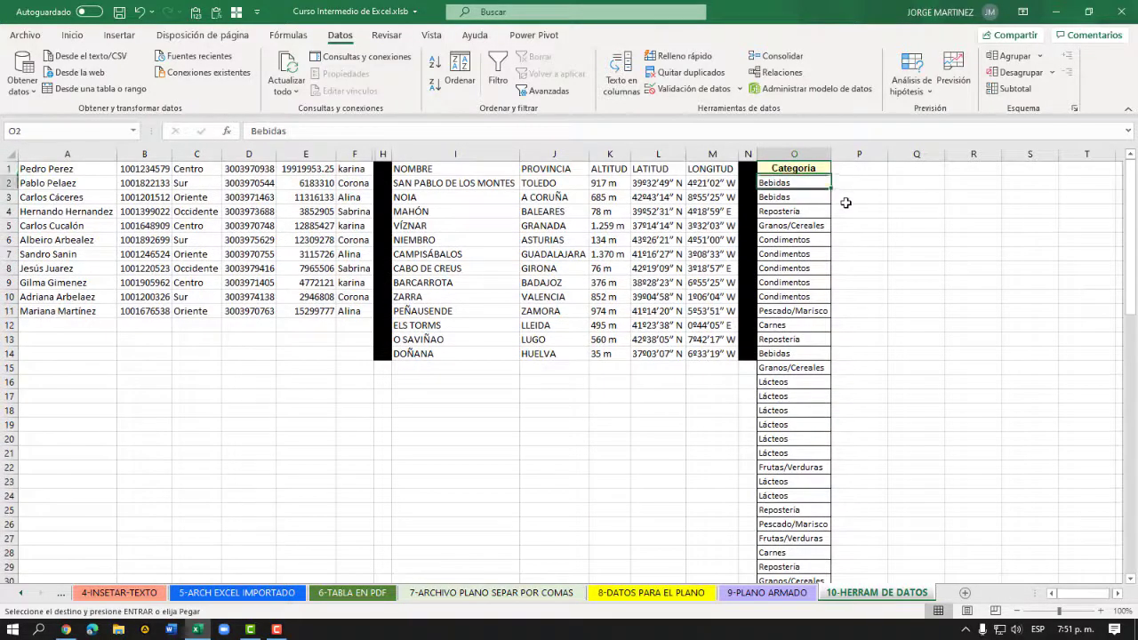
pyautogui.press('Down')
pyautogui.press('Down')
pyautogui.press('Down')
pyautogui.press('Down')
pyautogui.press('Down')
pyautogui.press('Down')
pyautogui.press('Down')
pyautogui.press('Down')
pyautogui.press('Down')
pyautogui.press('Down')
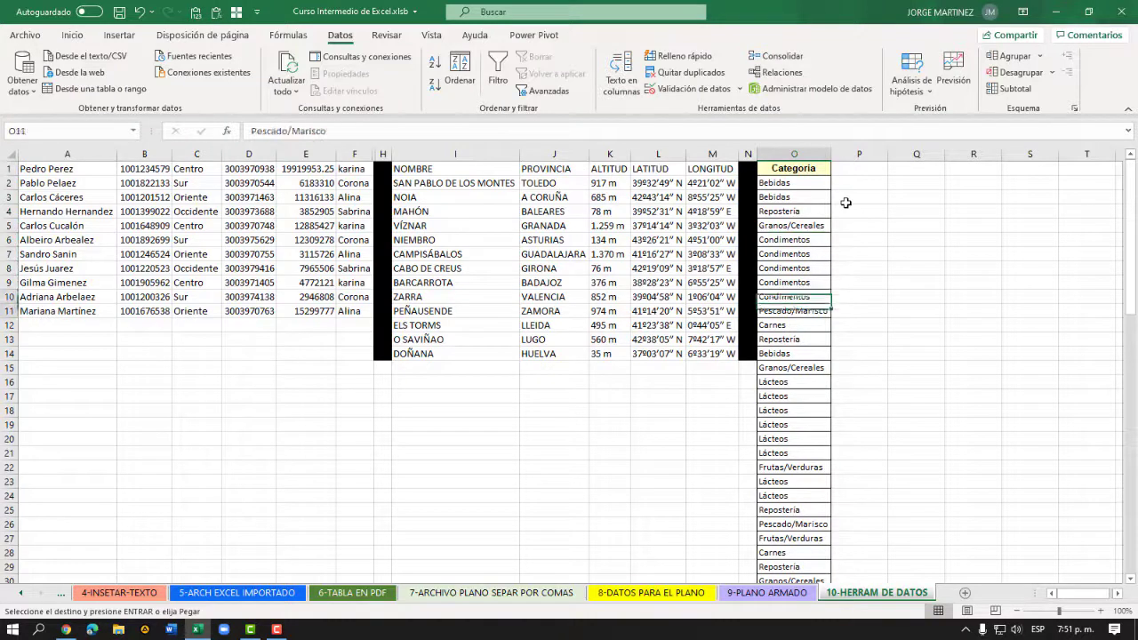
pyautogui.press('Down')
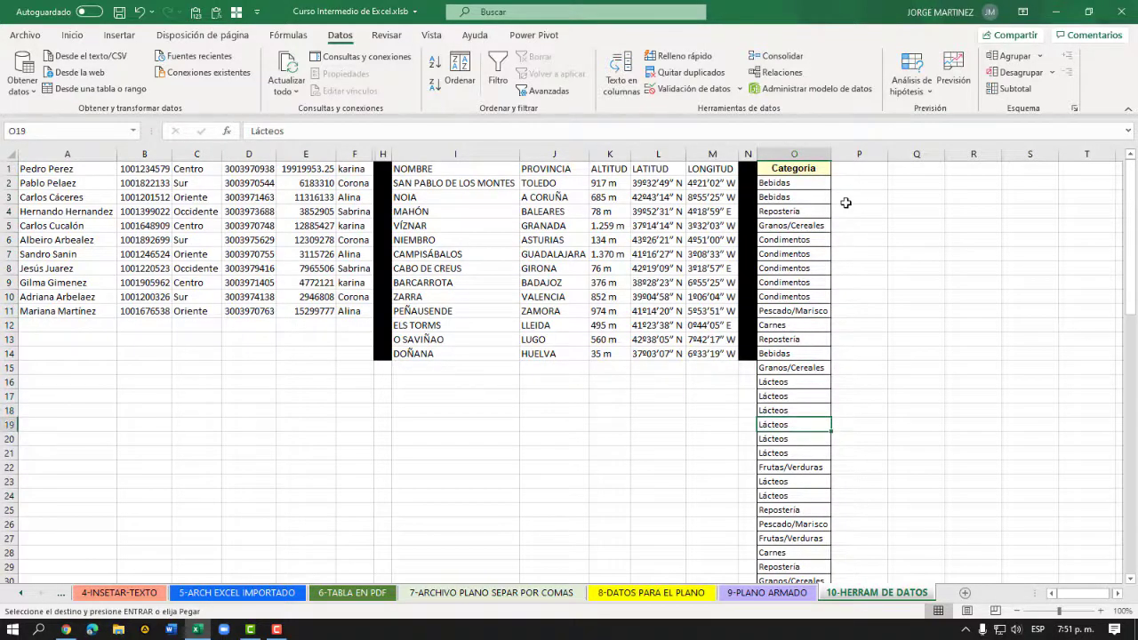
pyautogui.hotkey('ctrl', 'Up')
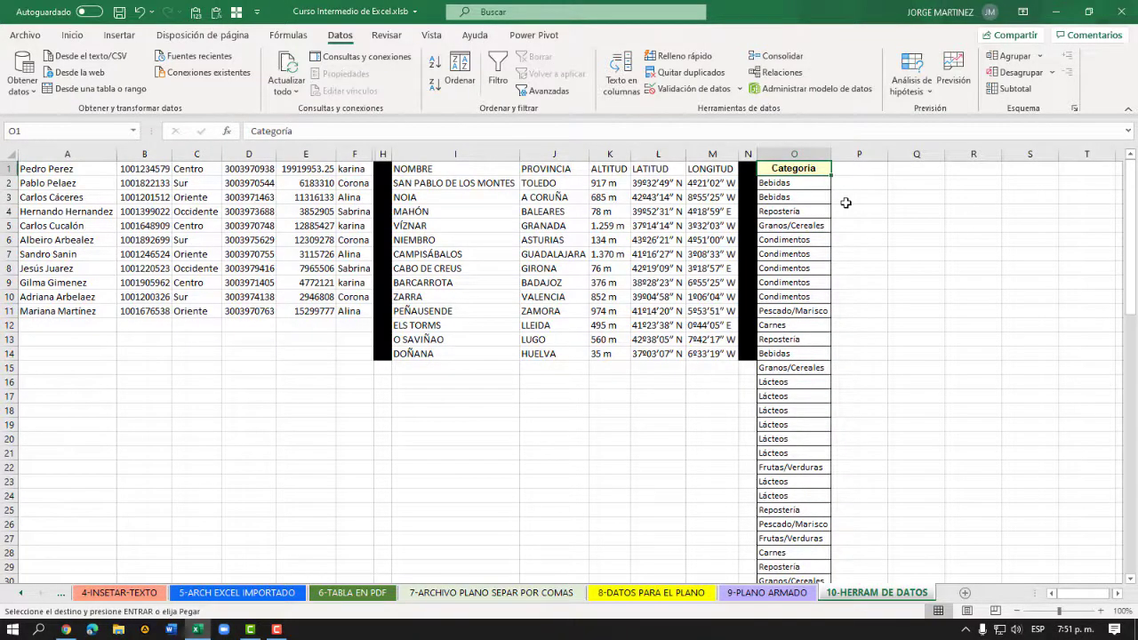
# - Remove the duplicate values from the Categoría list in column O, treating the first row as a header
pyautogui.hotkey('ctrl', 'shift', 'Down')
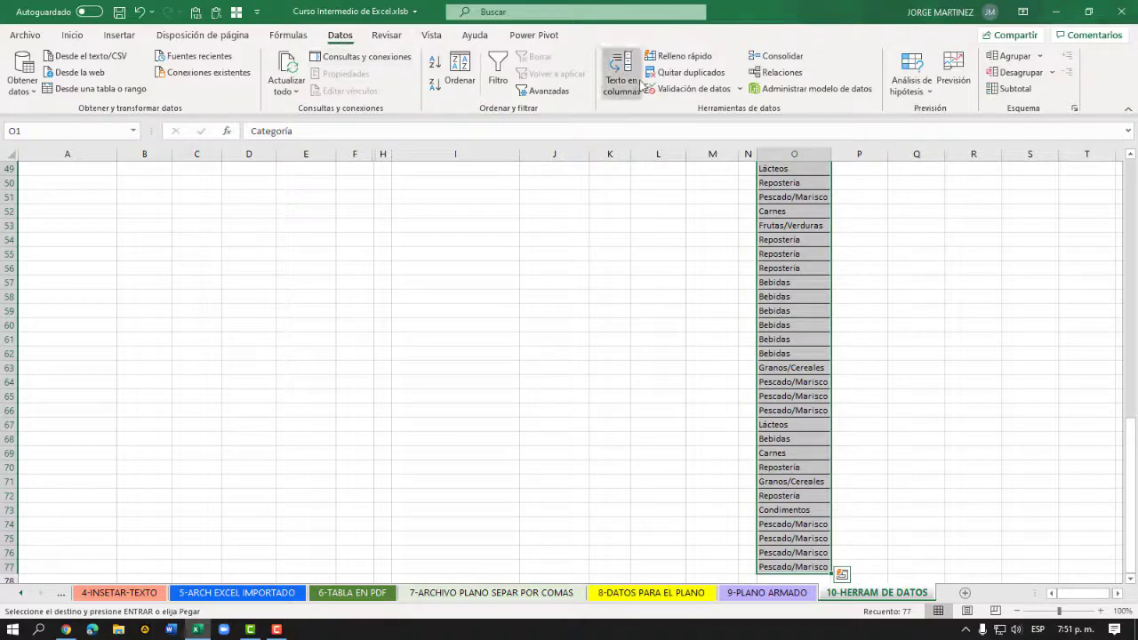
pyautogui.click(692, 75)
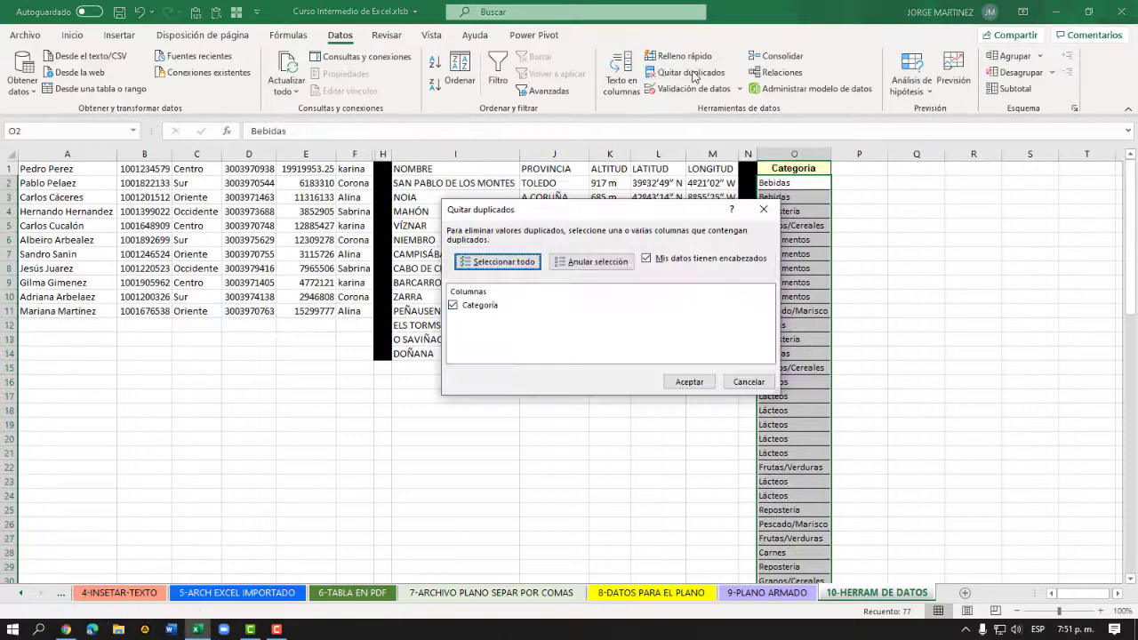
pyautogui.moveTo(655, 216); pyautogui.dragTo(619, 243)
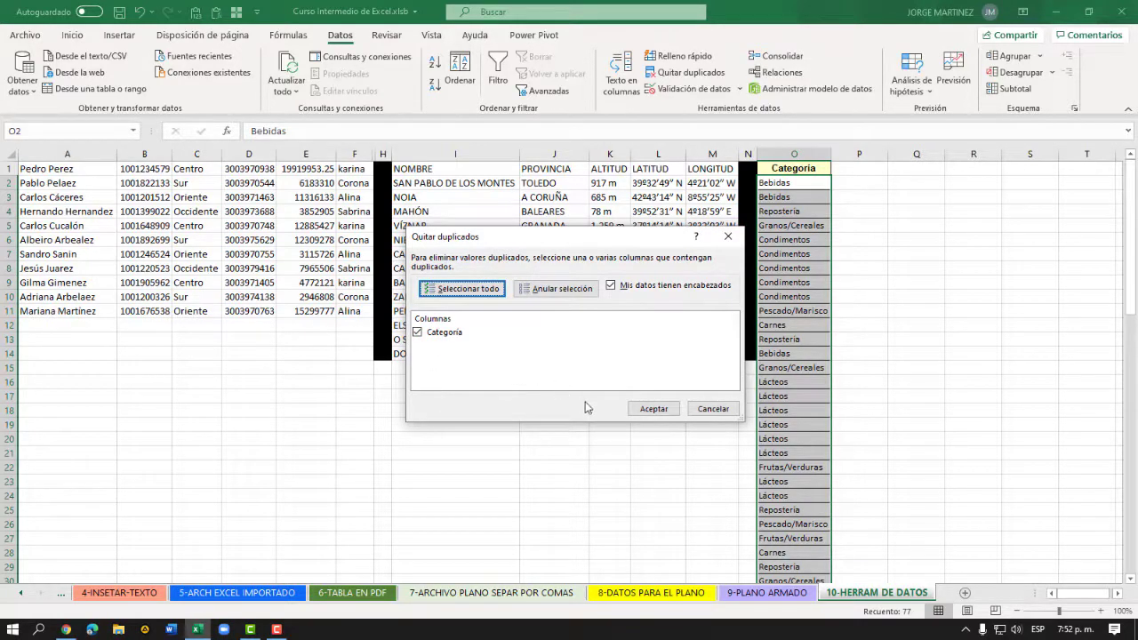
pyautogui.click(652, 409)
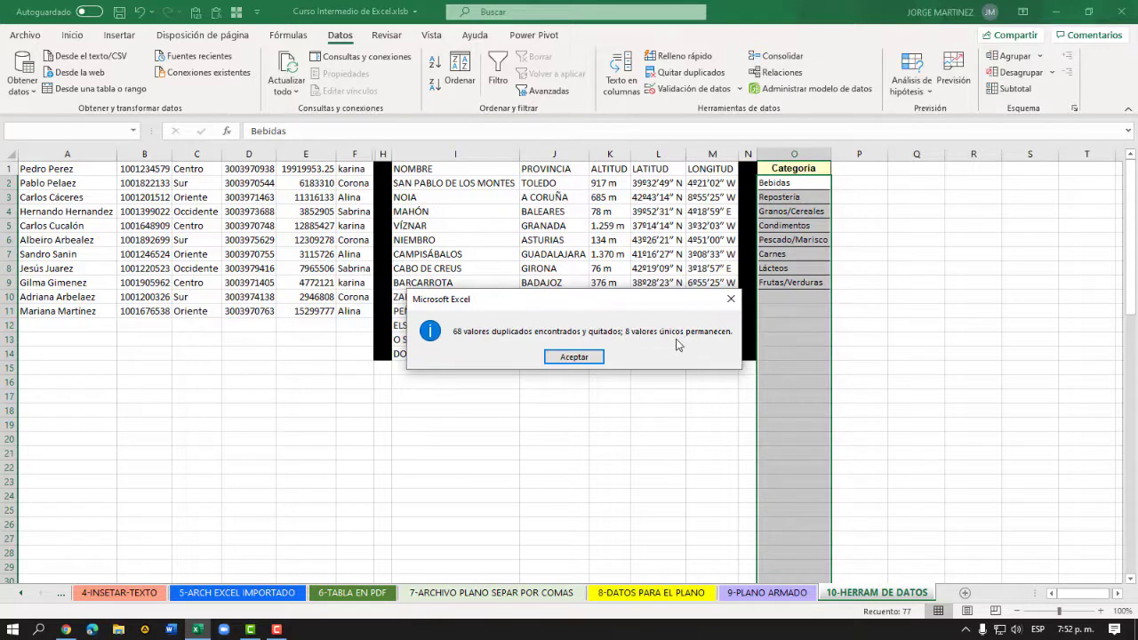
pyautogui.click(578, 359)
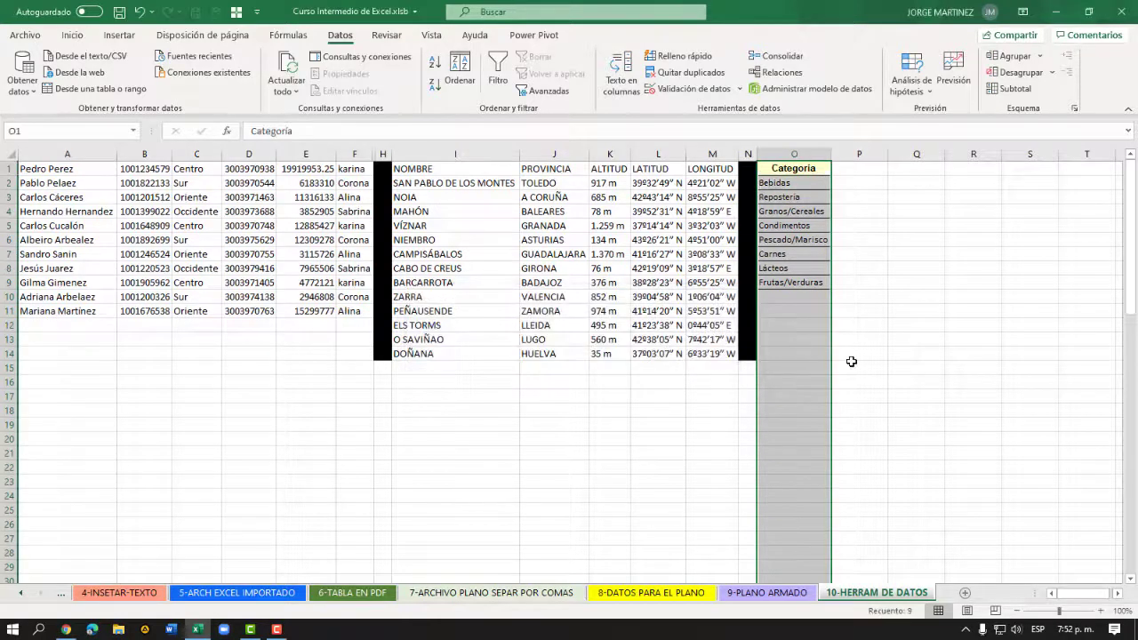
# - Check the count and entries of the unique categories in O2:O9
pyautogui.moveTo(775, 182); pyautogui.dragTo(794, 281)
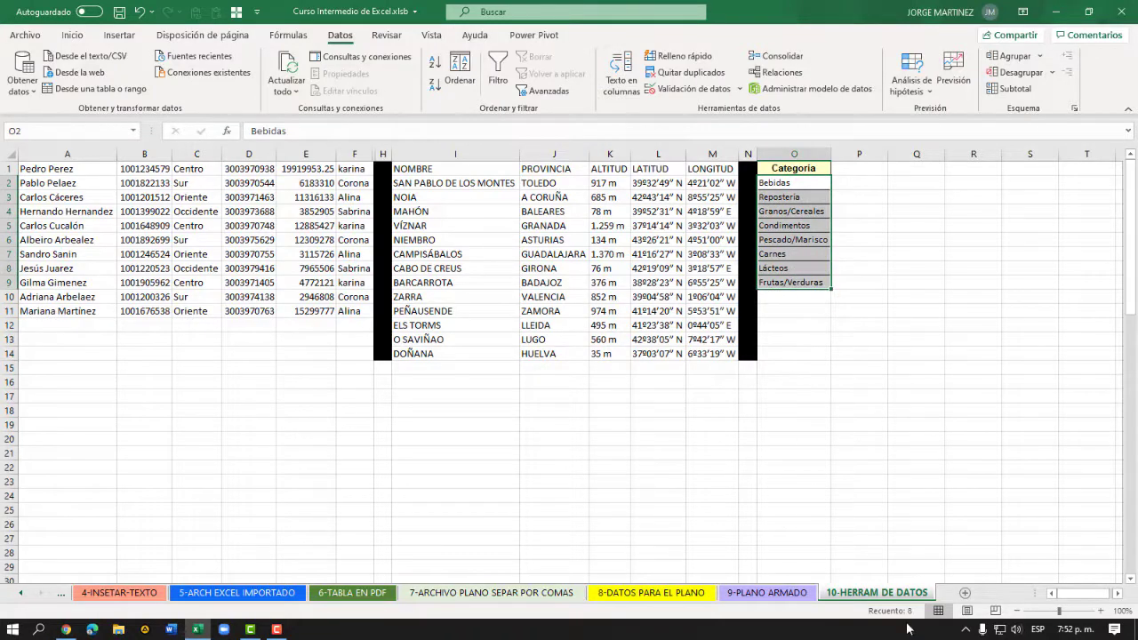
pyautogui.click(823, 381)
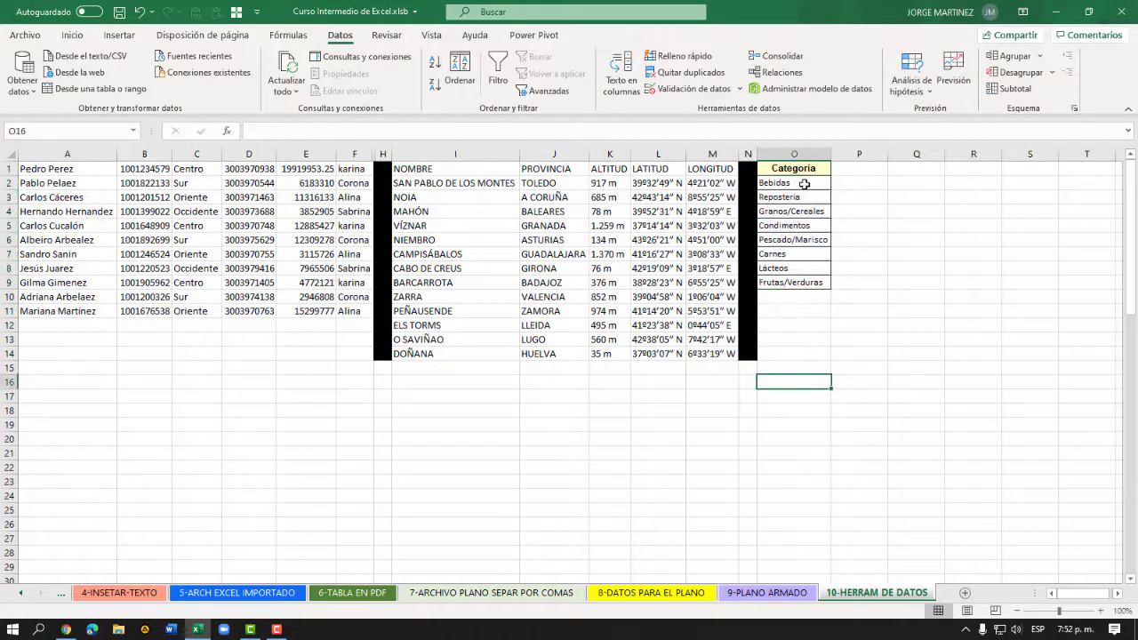
pyautogui.click(804, 184)
pyautogui.moveTo(802, 222); pyautogui.dragTo(802, 282)
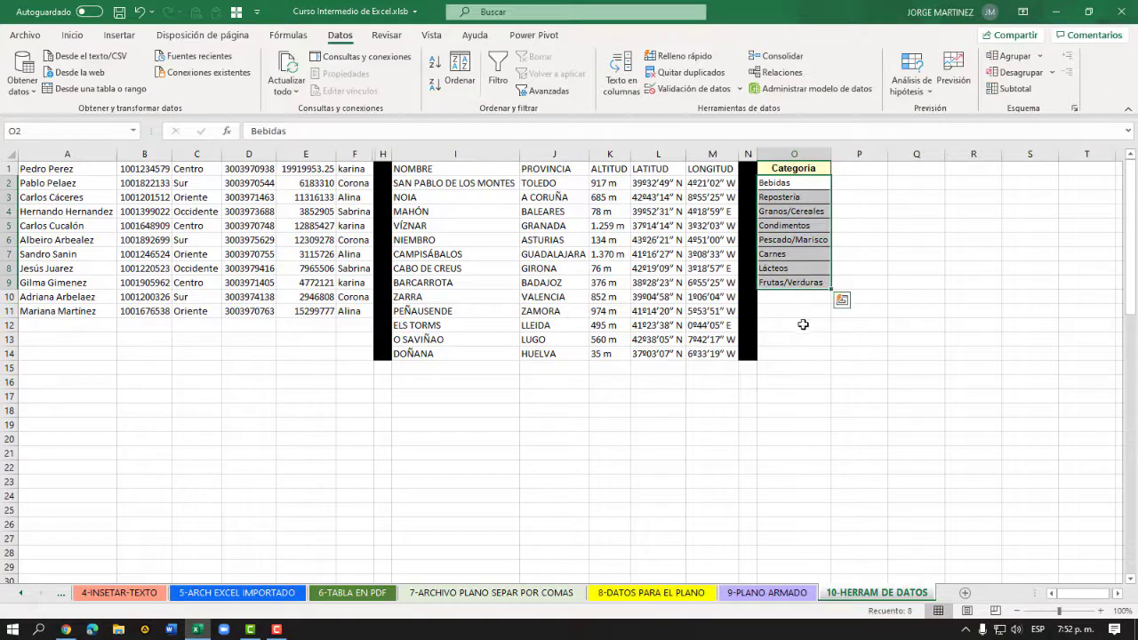
pyautogui.click(789, 183)
pyautogui.click(789, 154)
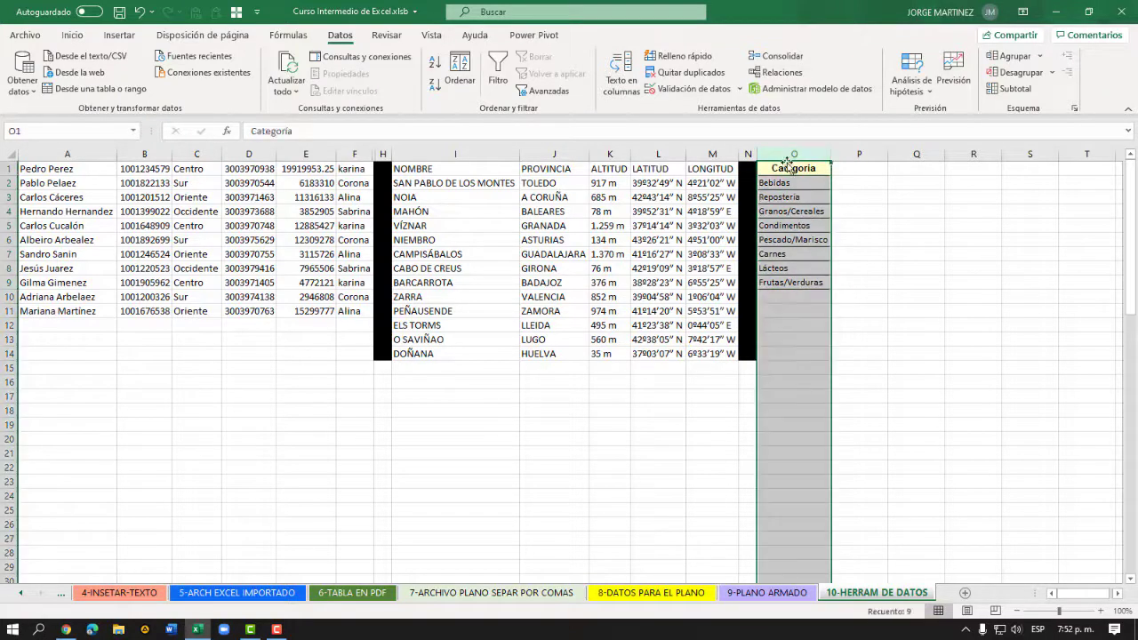
pyautogui.click(788, 166)
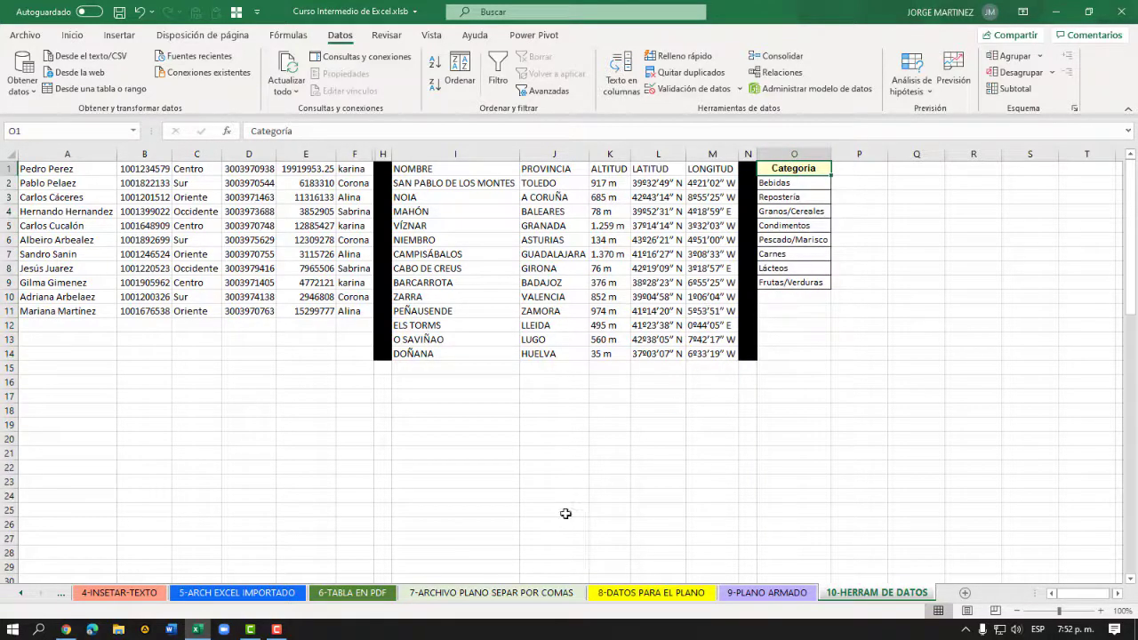
# - Copy the Categoría, NombreProducto and Proveedor columns with all their rows from the 1-PEDIDOS sheet
pyautogui.click(18, 595)
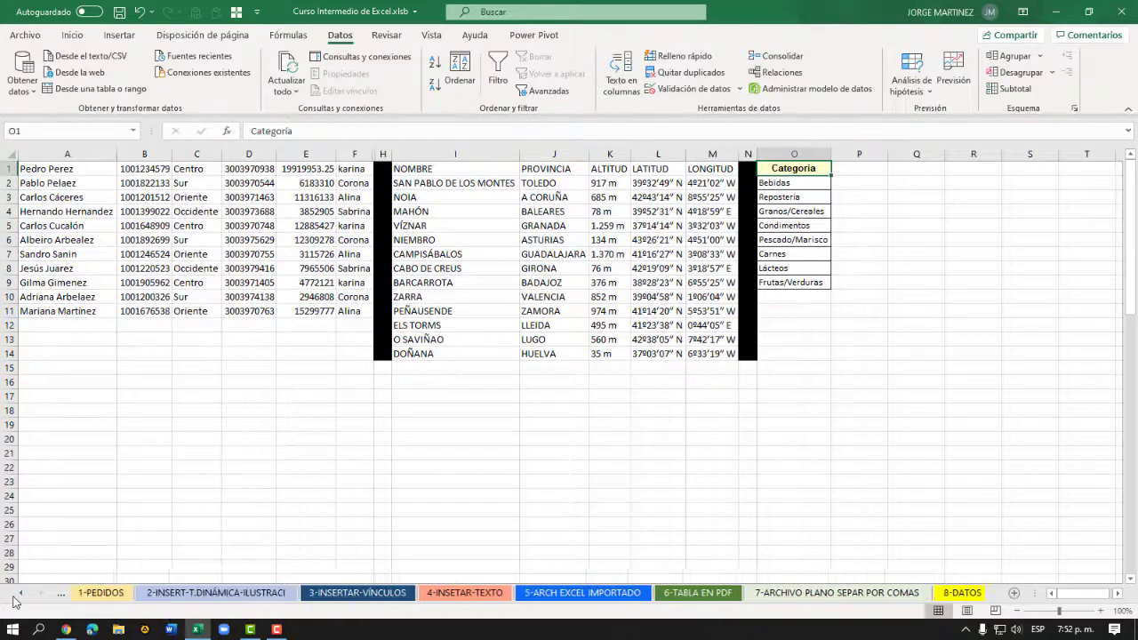
pyautogui.click(104, 593)
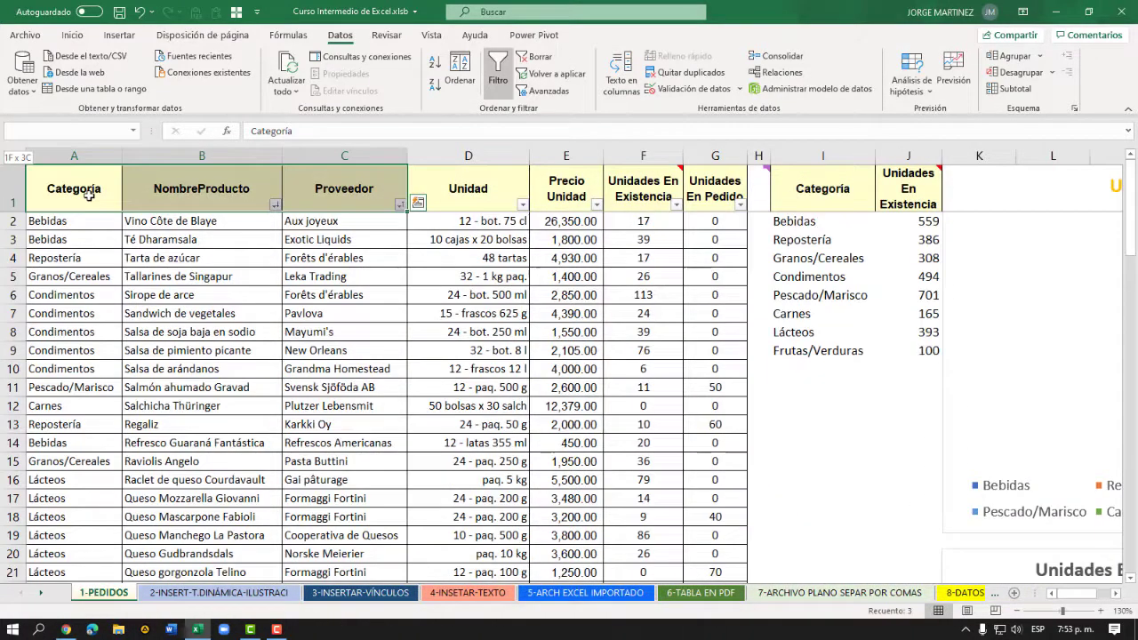
pyautogui.hotkey('ctrl', 'shift', 'Down')
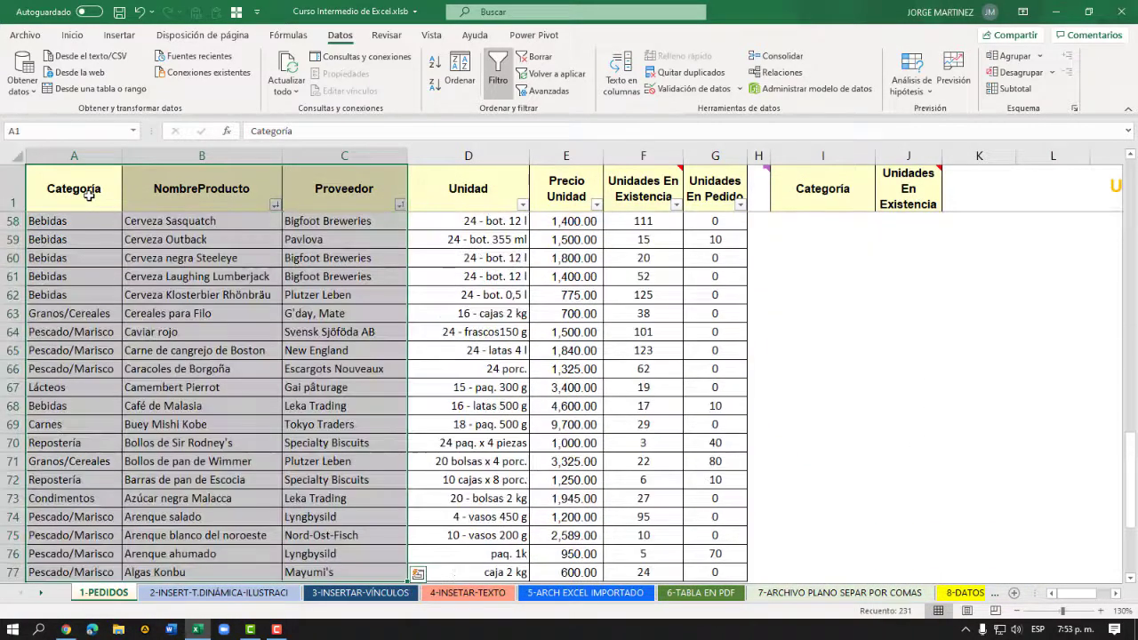
pyautogui.hotkey('ctrl', 'c')
# - Paste the three copied columns at cell Q1 of the 10-HERRAM DE DATOS sheet
pyautogui.hotkey('ctrl', 'pagedown')
pyautogui.hotkey('ctrl', 'pagedown')
pyautogui.hotkey('ctrl', 'pagedown')
pyautogui.hotkey('ctrl', 'pagedown')
pyautogui.hotkey('ctrl', 'pagedown')
pyautogui.hotkey('ctrl', 'pagedown')
pyautogui.hotkey('ctrl', 'pagedown')
pyautogui.hotkey('ctrl', 'pagedown')
pyautogui.hotkey('ctrl', 'pagedown')
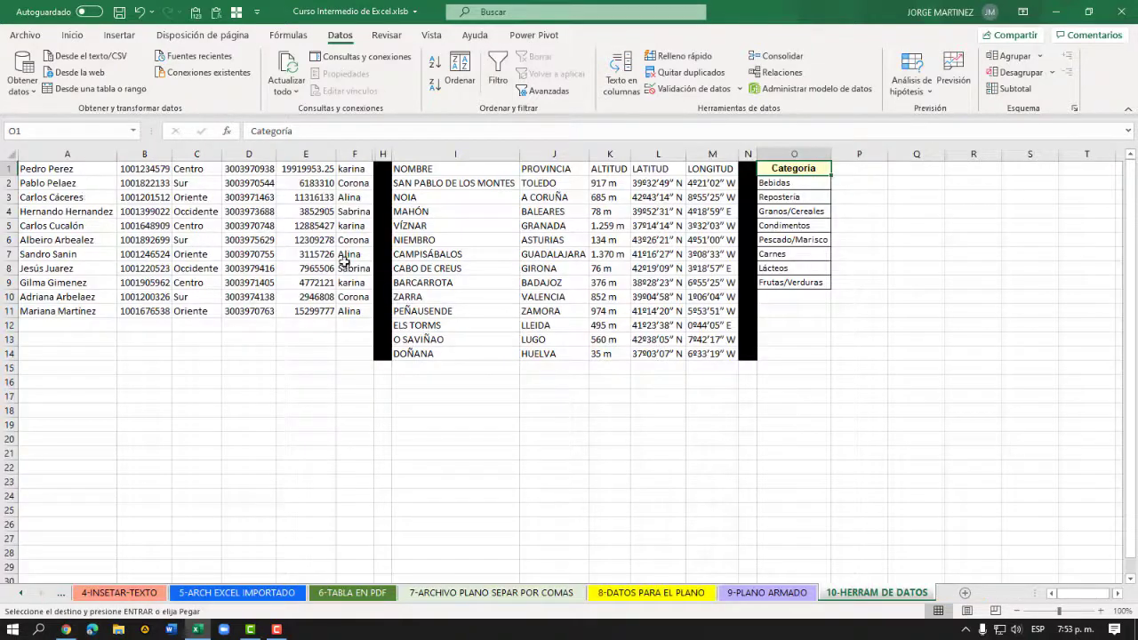
pyautogui.click(913, 167)
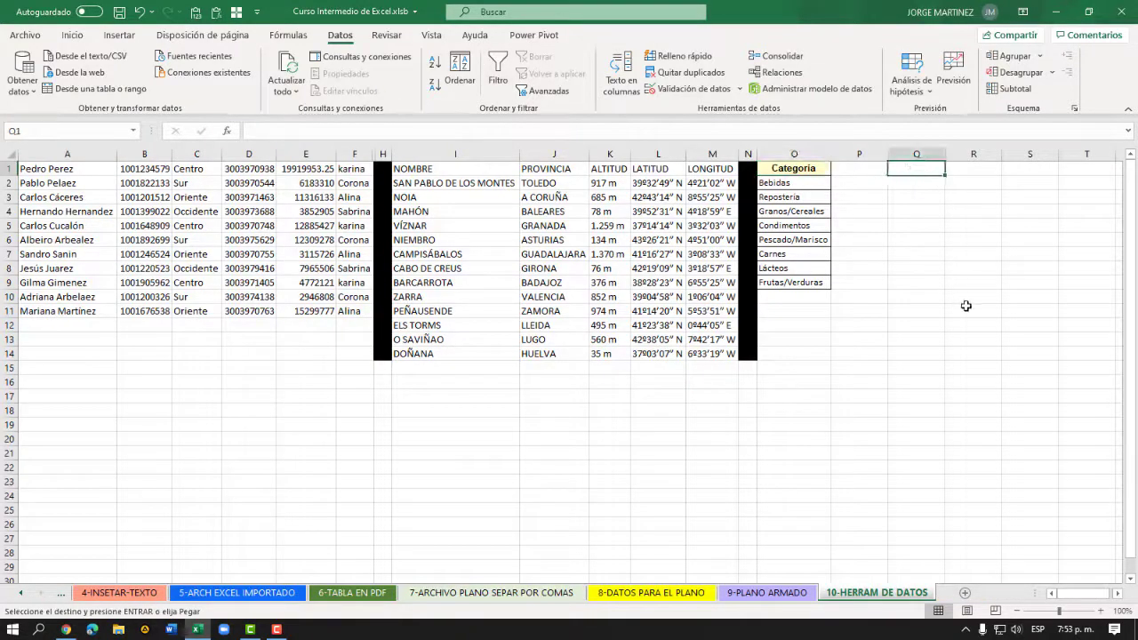
pyautogui.hotkey('ctrl', 'v')
# - Auto-fit the widths of columns Q to S to their contents
pyautogui.click(828, 480)
pyautogui.moveTo(1074, 593); pyautogui.dragTo(1090, 593)
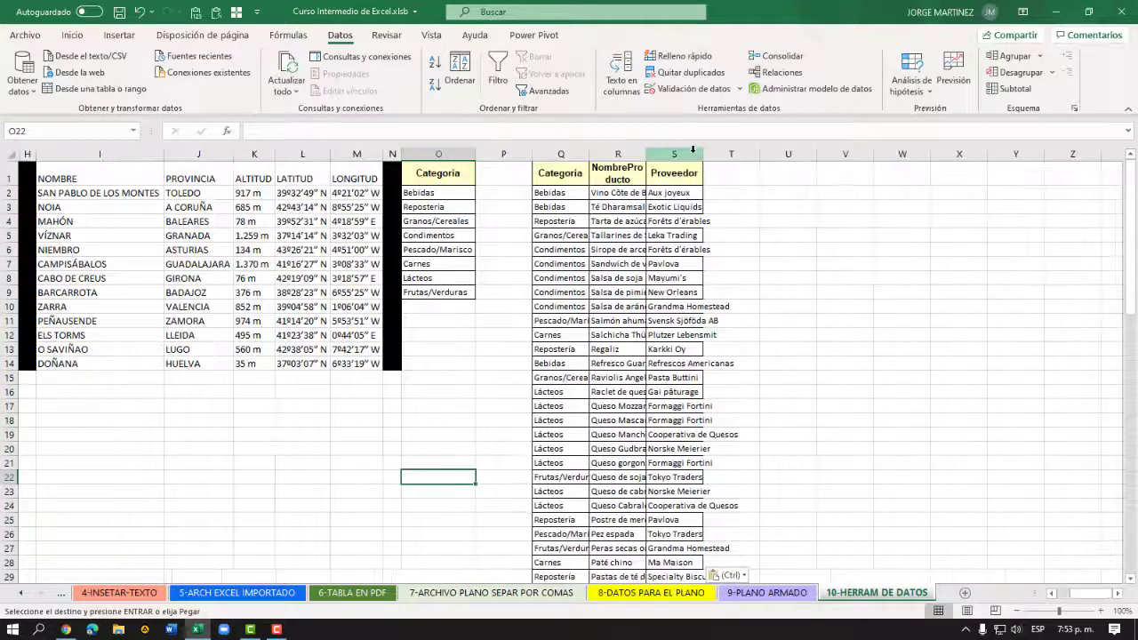
pyautogui.moveTo(690, 151); pyautogui.dragTo(565, 149)
pyautogui.doubleClick(591, 148)
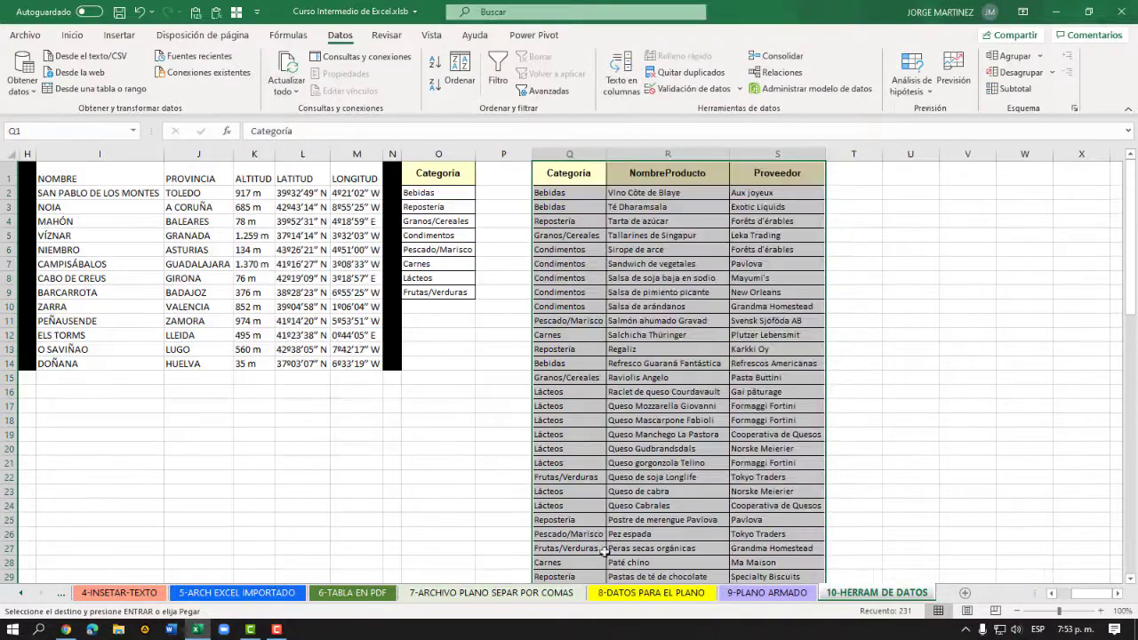
# - Select the pasted table Q1:S77 with its headers and start Remove Duplicates on it
pyautogui.click(591, 180)
pyautogui.hotkey('shift', 'Right')
pyautogui.hotkey('shift', 'Right')
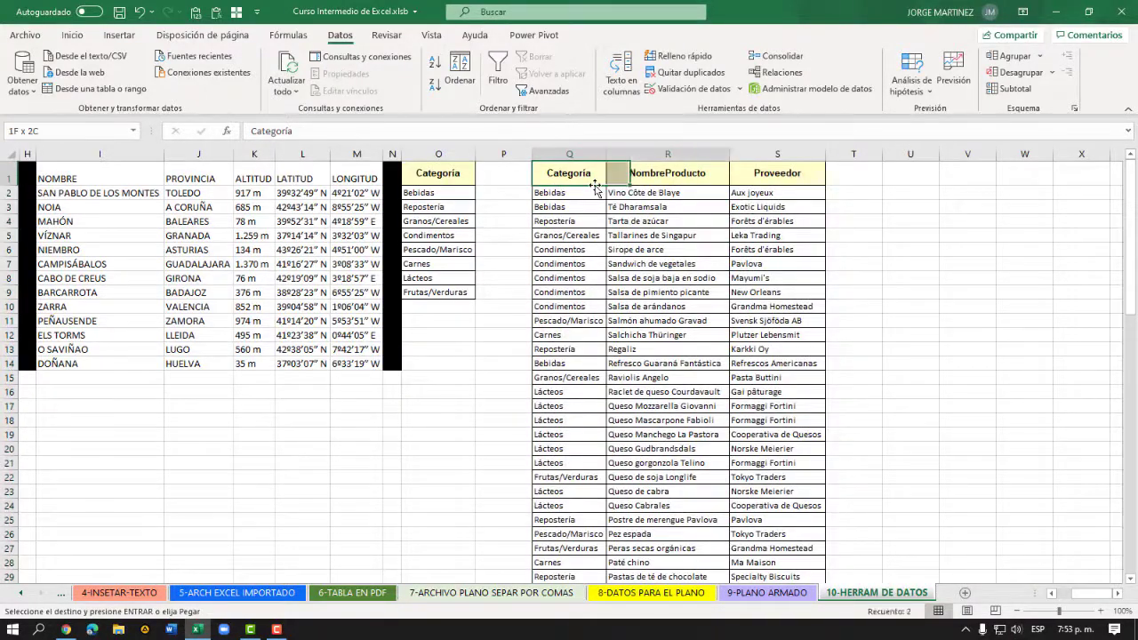
pyautogui.hotkey('ctrl', 'shift', 'Down')
pyautogui.scroll(-3, 745, 336)
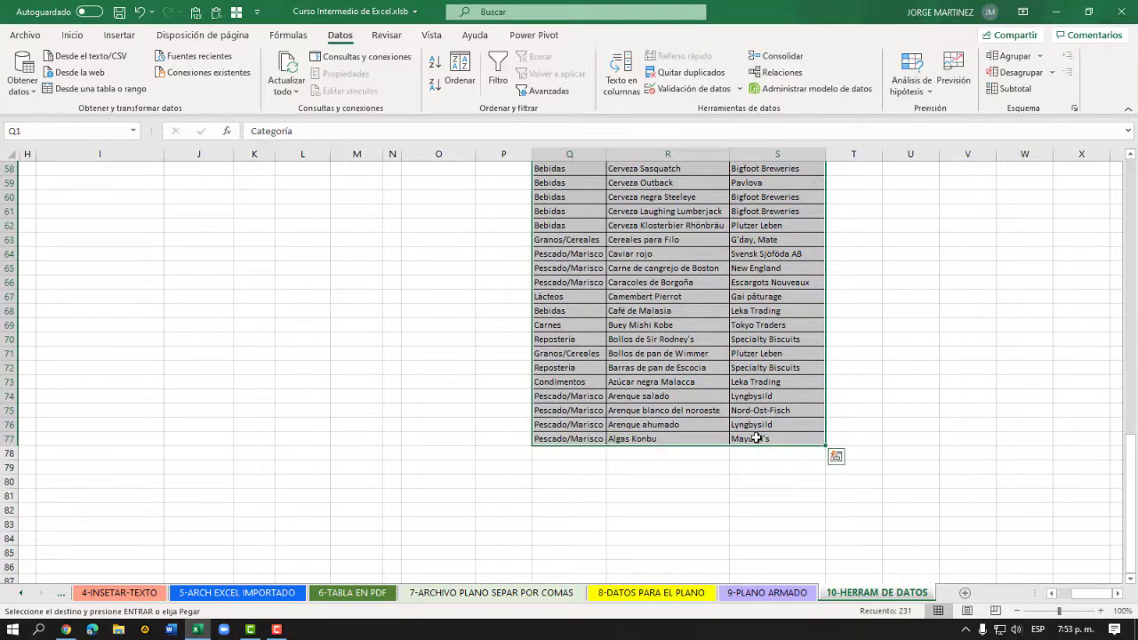
pyautogui.scroll(19, 750, 442)
pyautogui.click(679, 74)
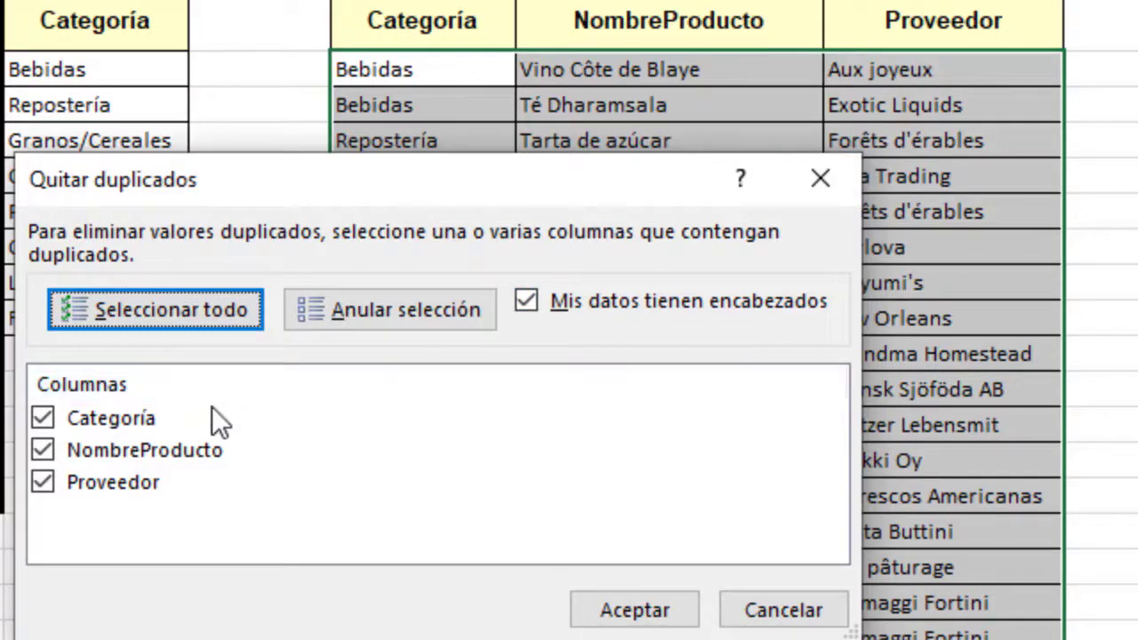
# - Clear the column selection, reselect Categoría, NombreProducto and Proveedor, and run the duplicate removal on their combination
pyautogui.click(378, 320)
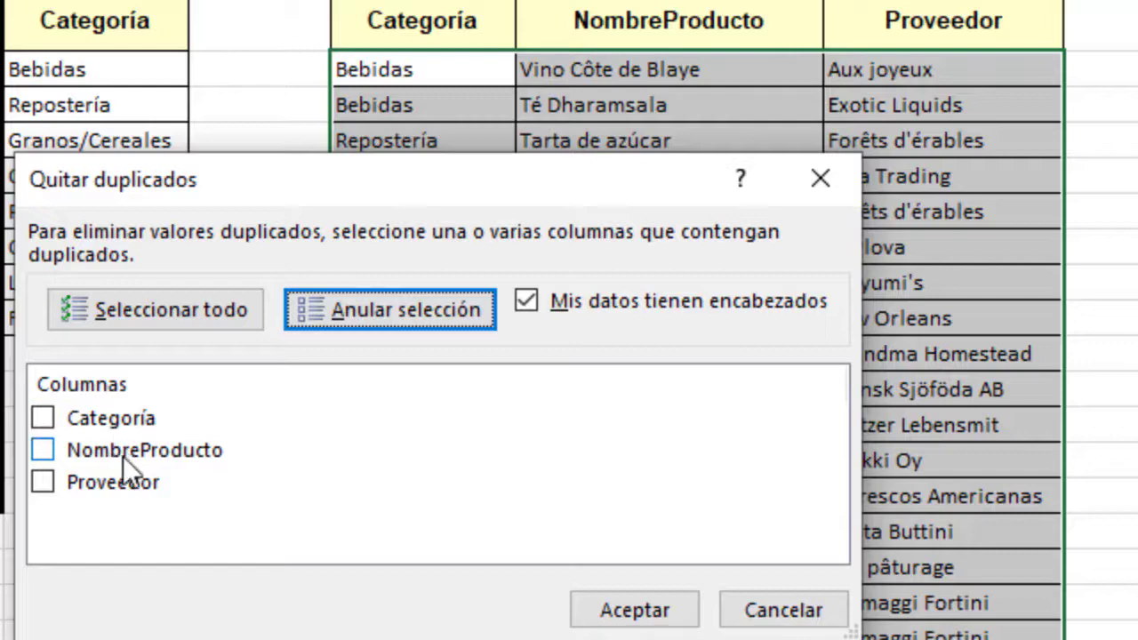
pyautogui.click(152, 313)
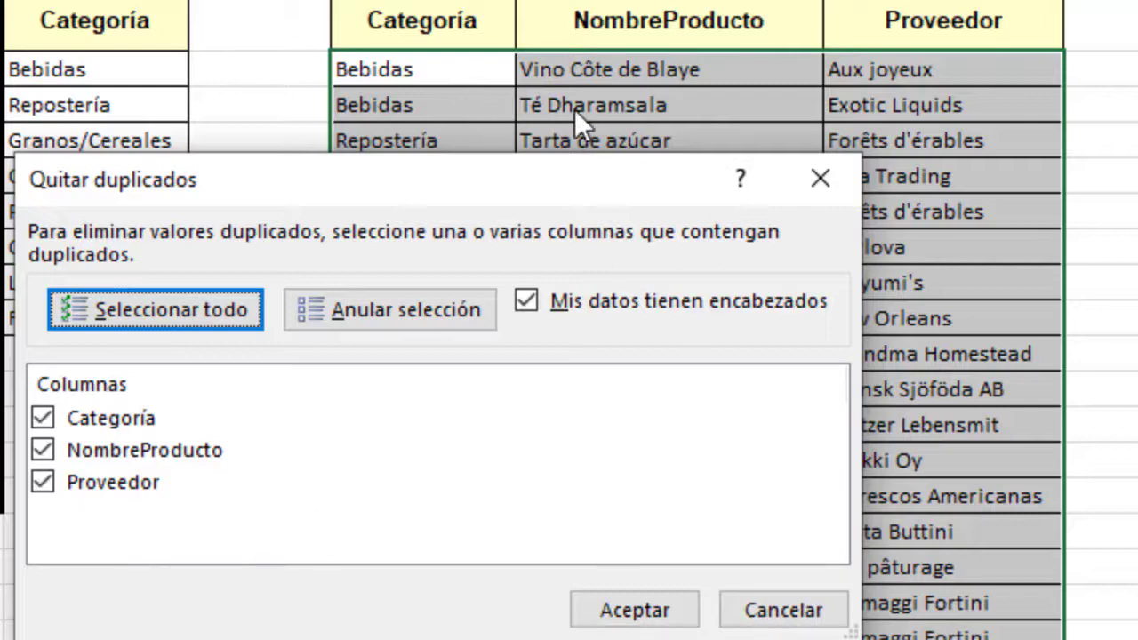
pyautogui.click(624, 613)
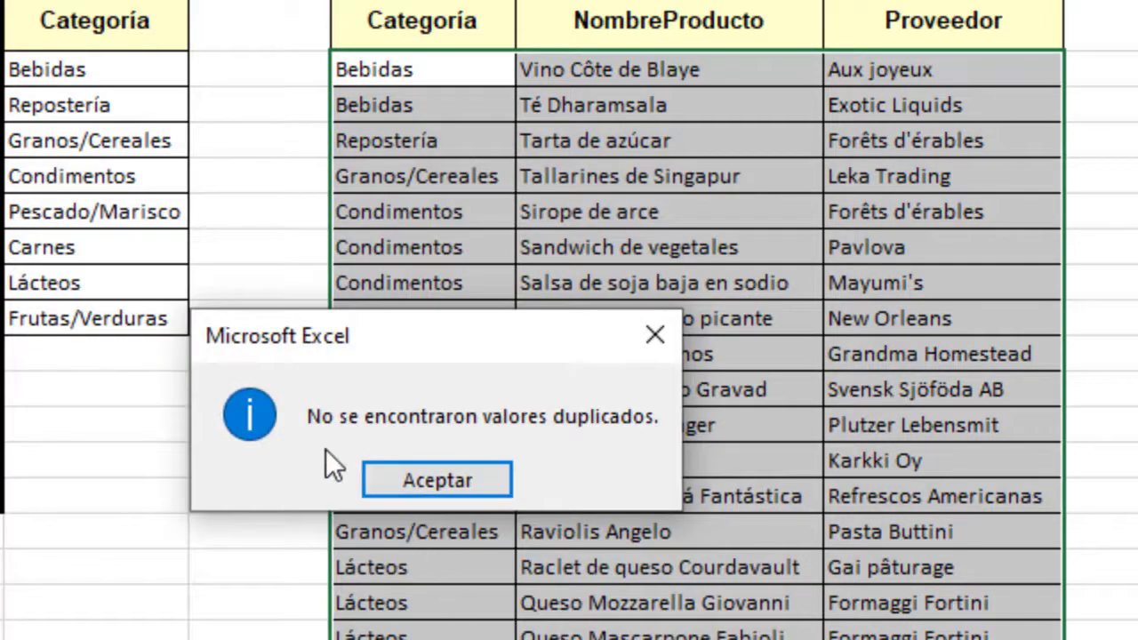
pyautogui.click(455, 485)
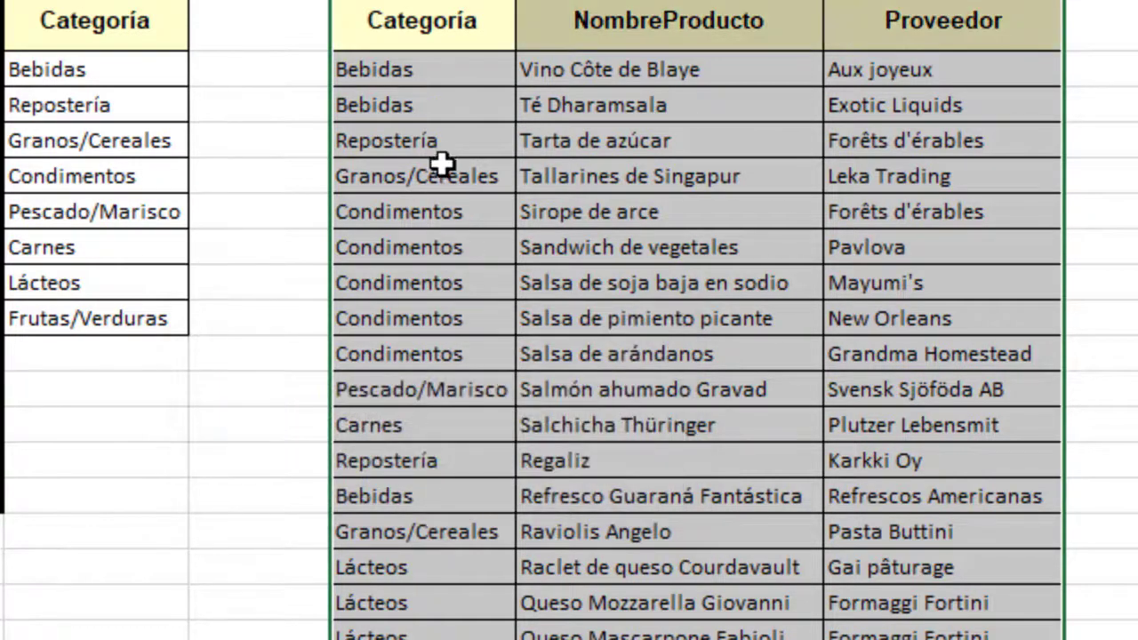
# - Examine the first record's Categoría, NombreProducto and Proveedor cells one by one and as a combined row
pyautogui.click(449, 75)
pyautogui.click(612, 77)
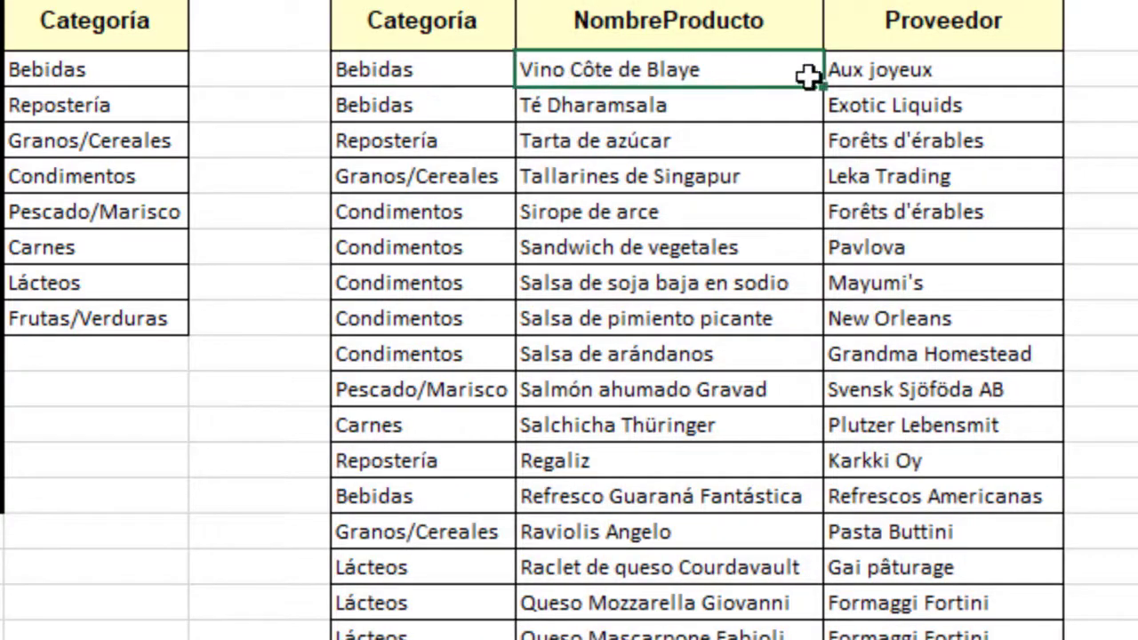
pyautogui.click(889, 80)
pyautogui.moveTo(445, 73); pyautogui.dragTo(868, 81)
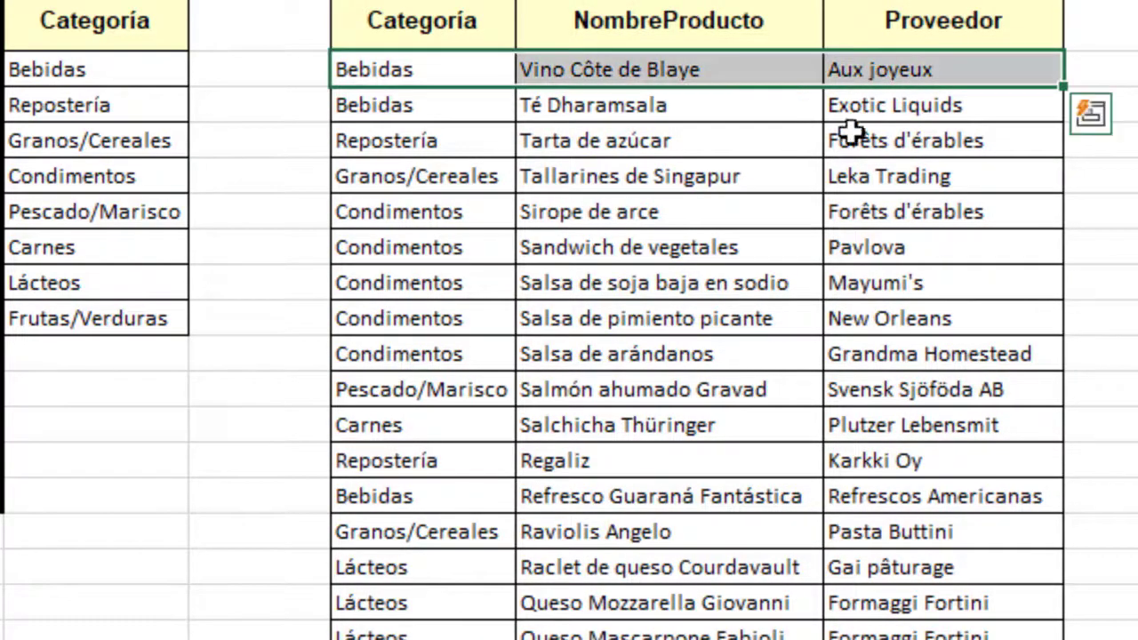
# - Reselect the full table Q1:S77 from the Categoría header and start Remove Duplicates on it
pyautogui.click(769, 458)
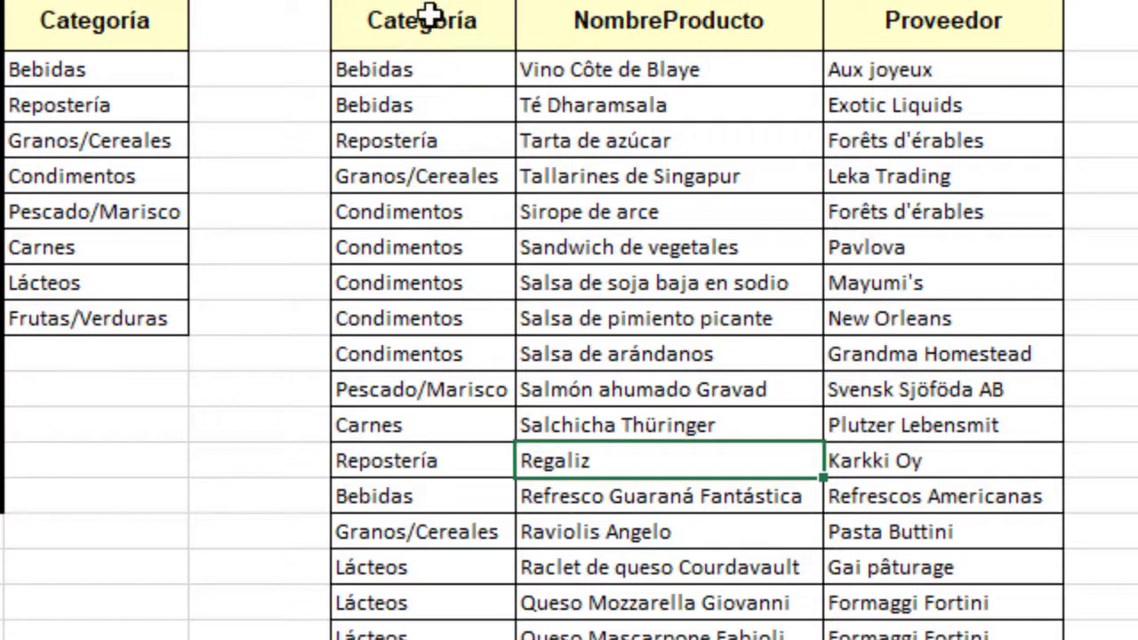
pyautogui.moveTo(431, 20); pyautogui.dragTo(630, 102)
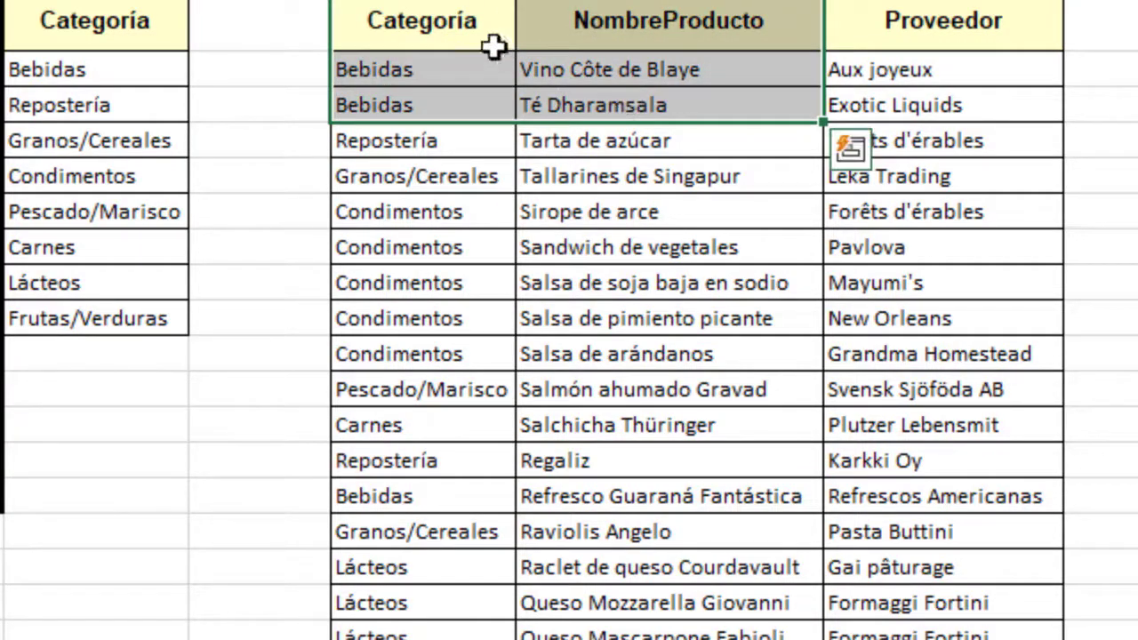
pyautogui.click(455, 31)
pyautogui.hotkey('ctrl', 'shift', 'Right')
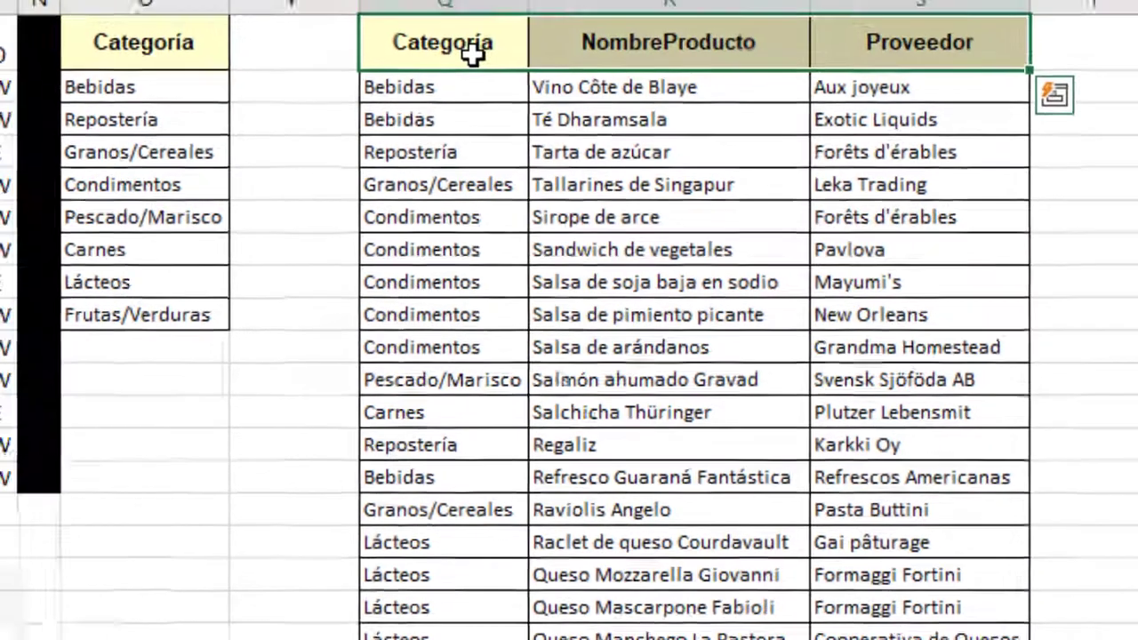
pyautogui.hotkey('ctrl', 'shift', 'Down')
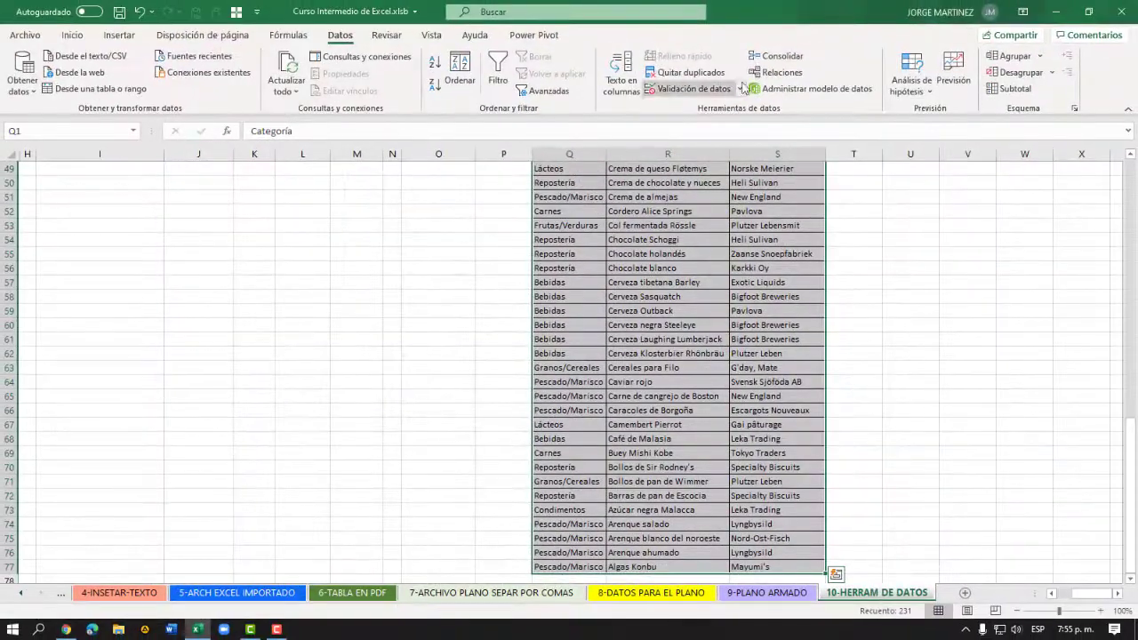
pyautogui.click(691, 72)
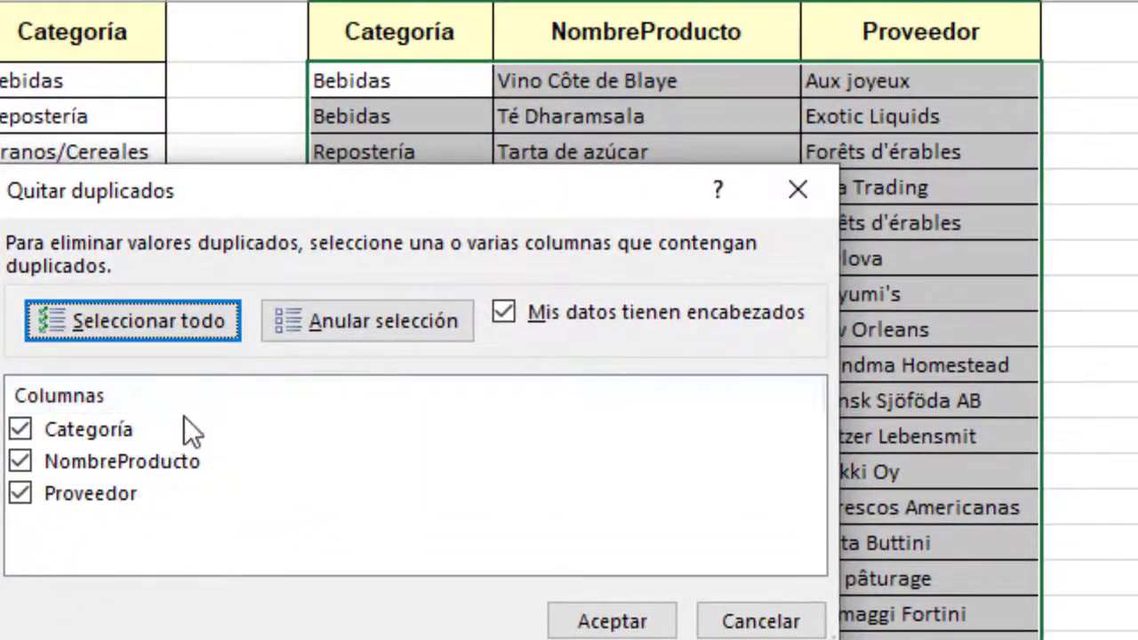
# - Clear the column selection, choose only Categoría and NombreProducto, and run the duplicate removal on that pair
pyautogui.click(349, 320)
pyautogui.click(61, 422)
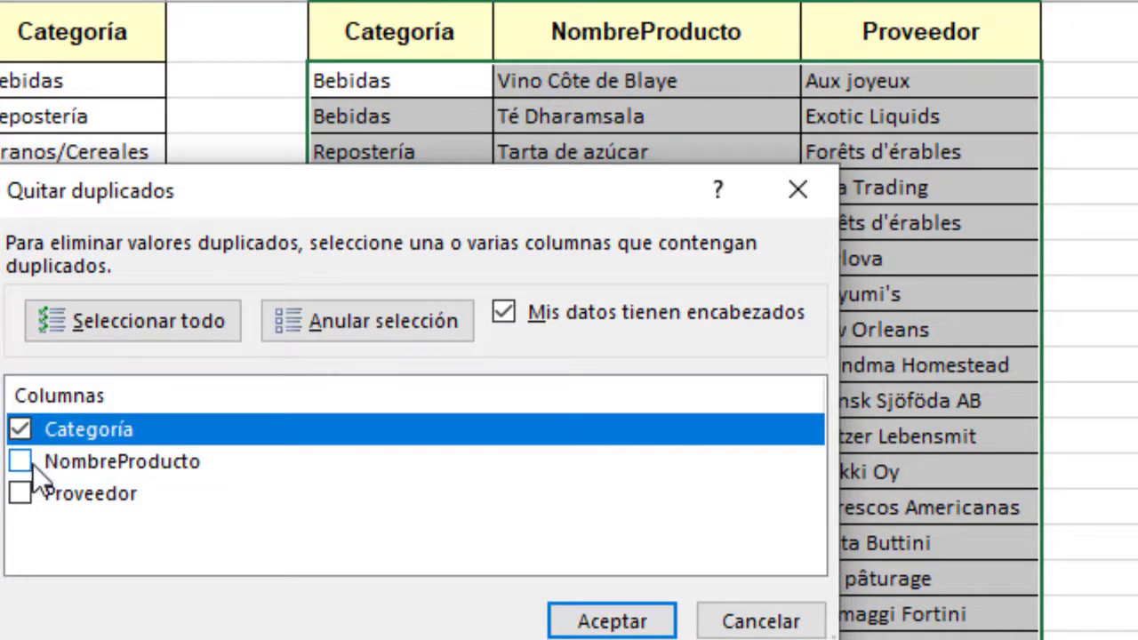
pyautogui.click(75, 466)
pyautogui.click(21, 460)
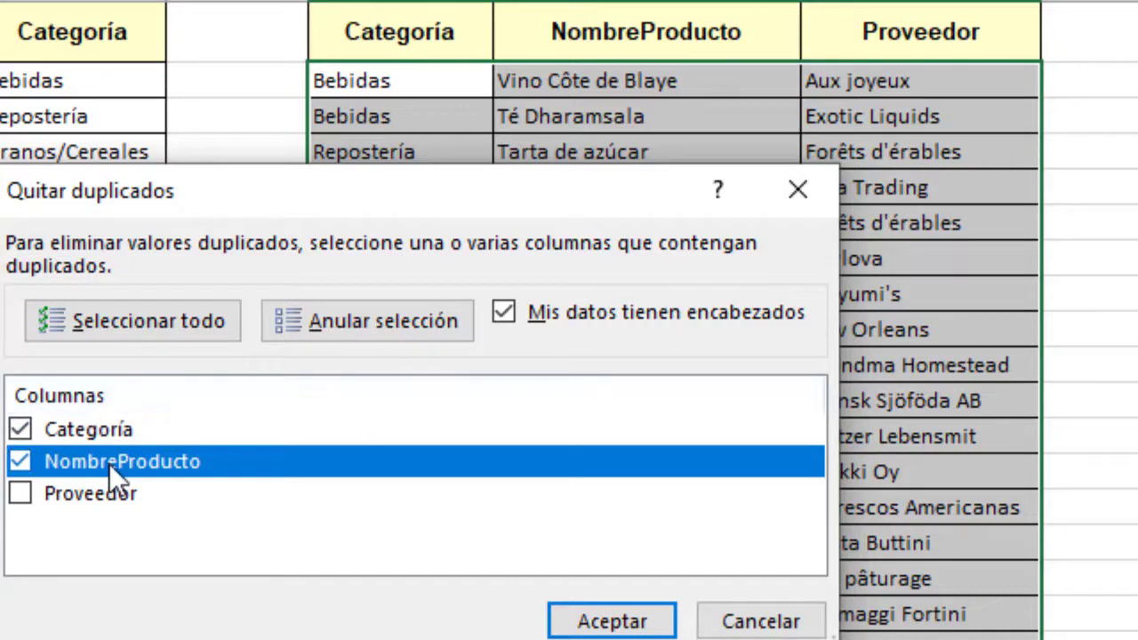
pyautogui.click(599, 620)
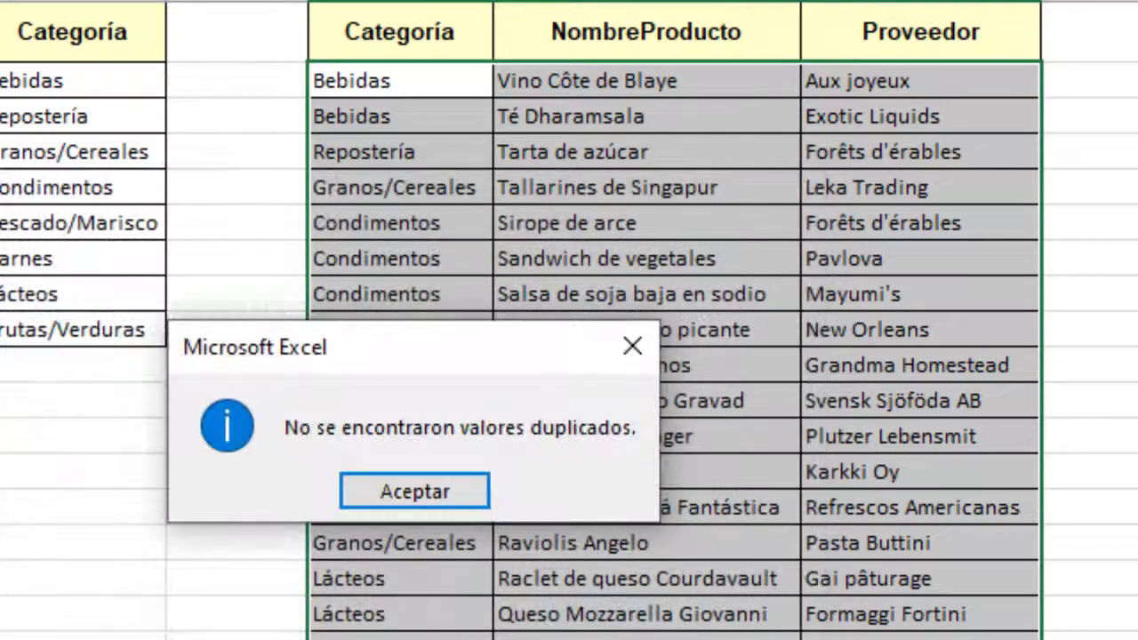
pyautogui.click(416, 492)
pyautogui.click(732, 439)
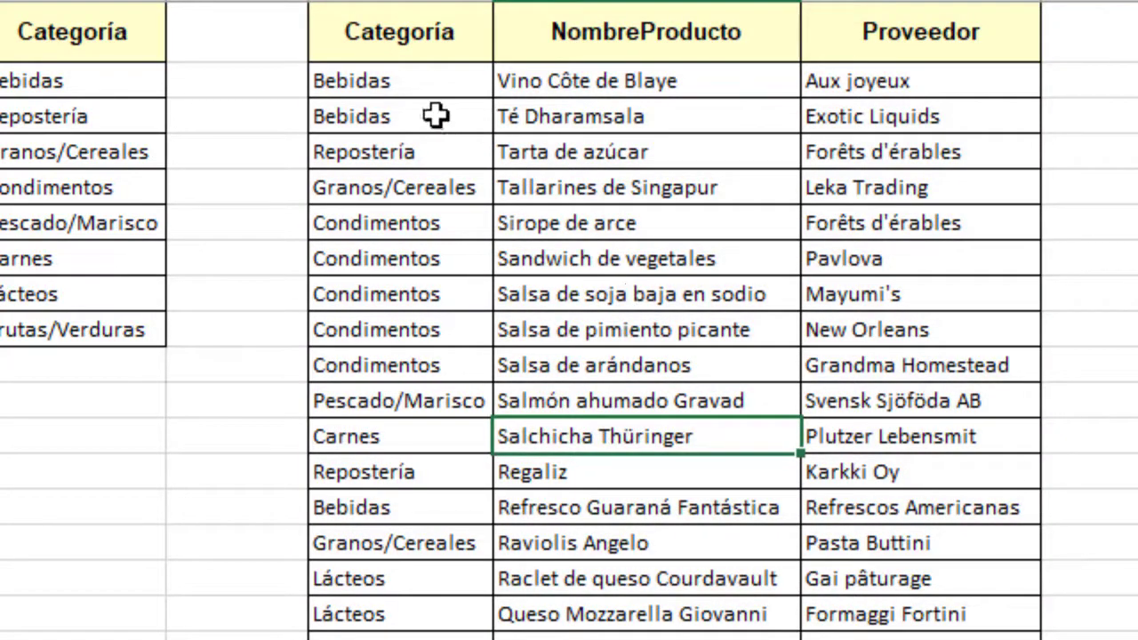
# - Select the Categoría, NombreProducto and Proveedor table again with its headers and open Remove Duplicates
pyautogui.click(394, 81)
pyautogui.click(387, 27)
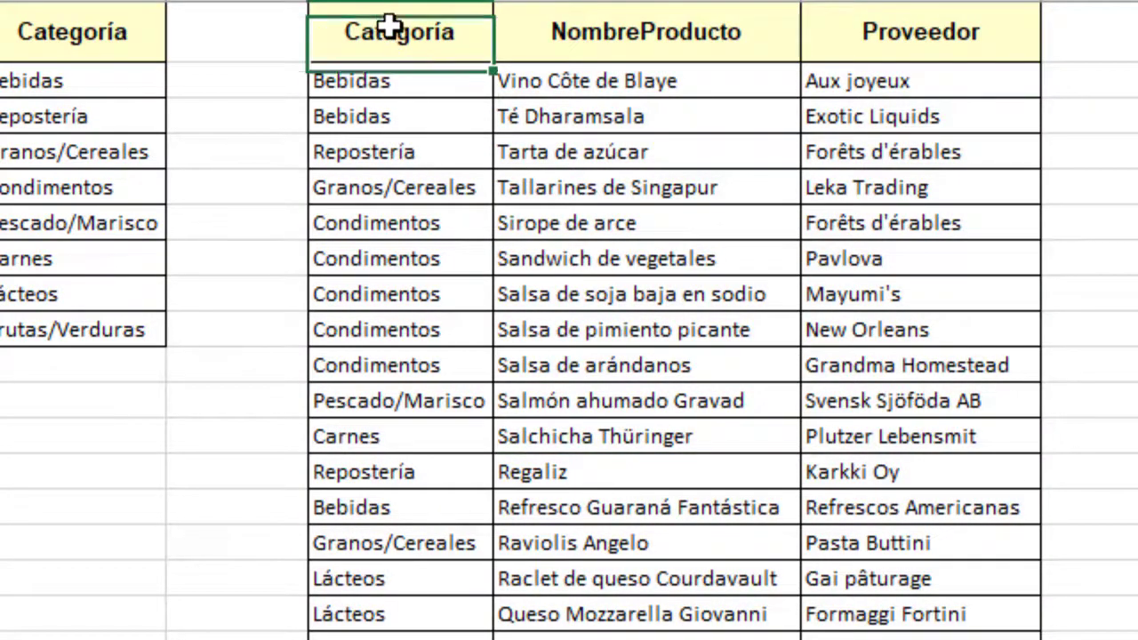
pyautogui.hotkey('ctrl', 'shift', 'Right')
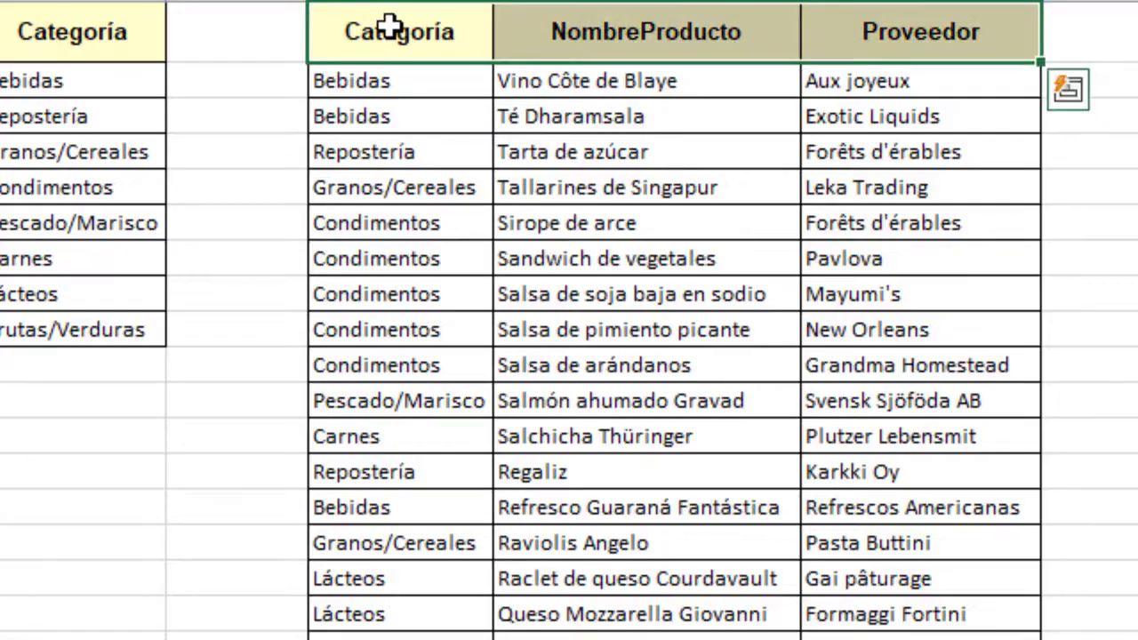
pyautogui.hotkey('ctrl', 'shift', 'Down')
pyautogui.scroll(4, 899, 30)
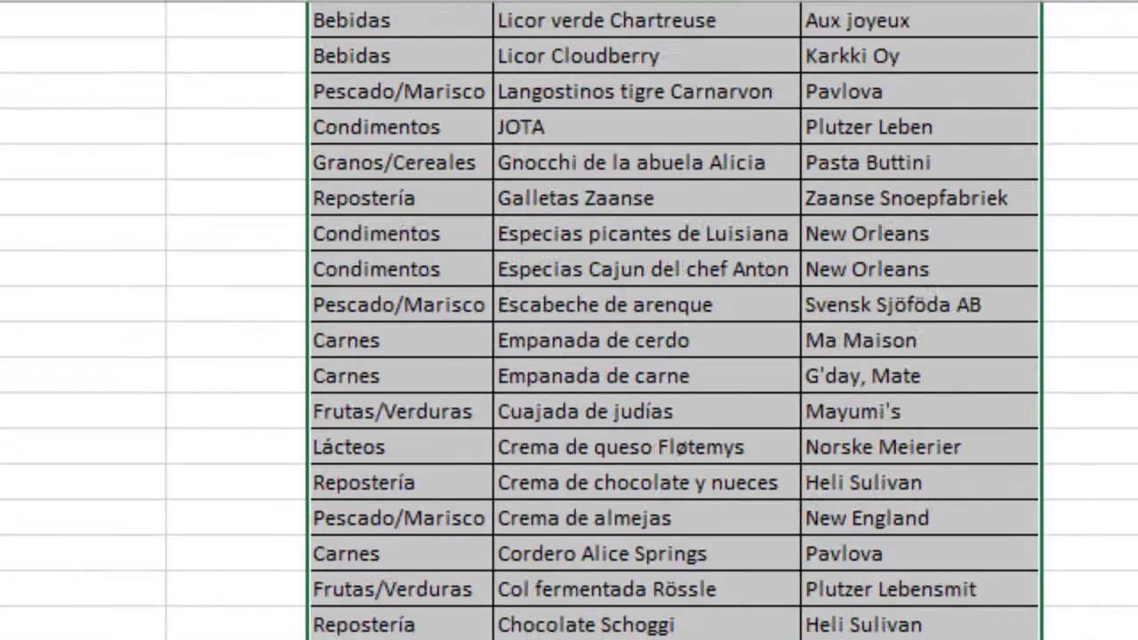
pyautogui.scroll(9, 675, 320)
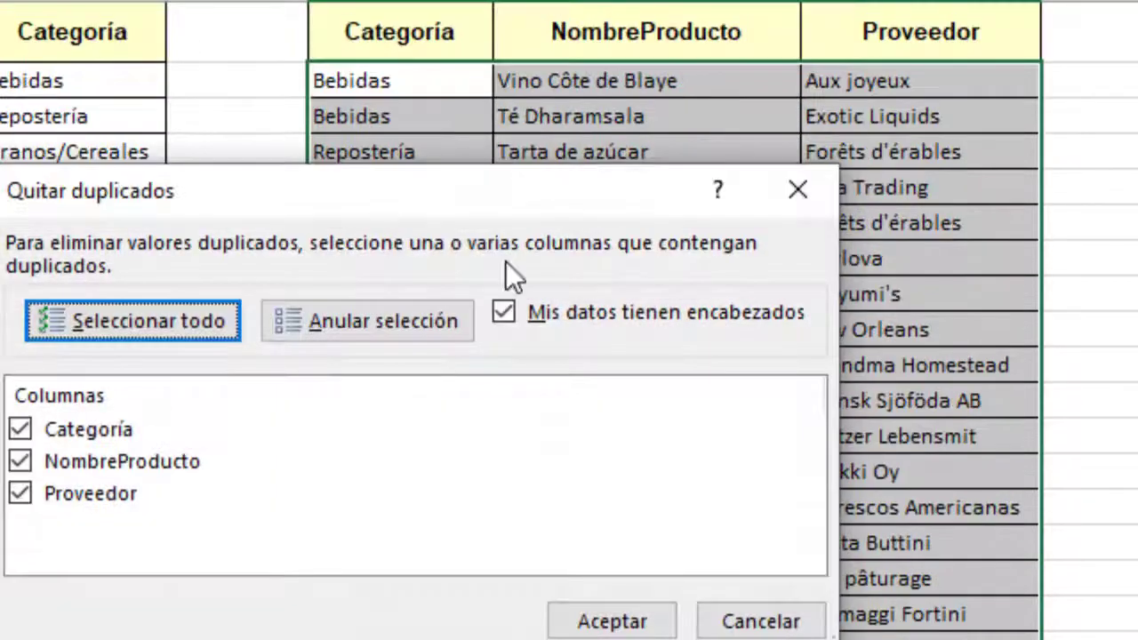
# - Remove duplicates based on the Categoría column alone and review the remaining table and category list
pyautogui.click(339, 321)
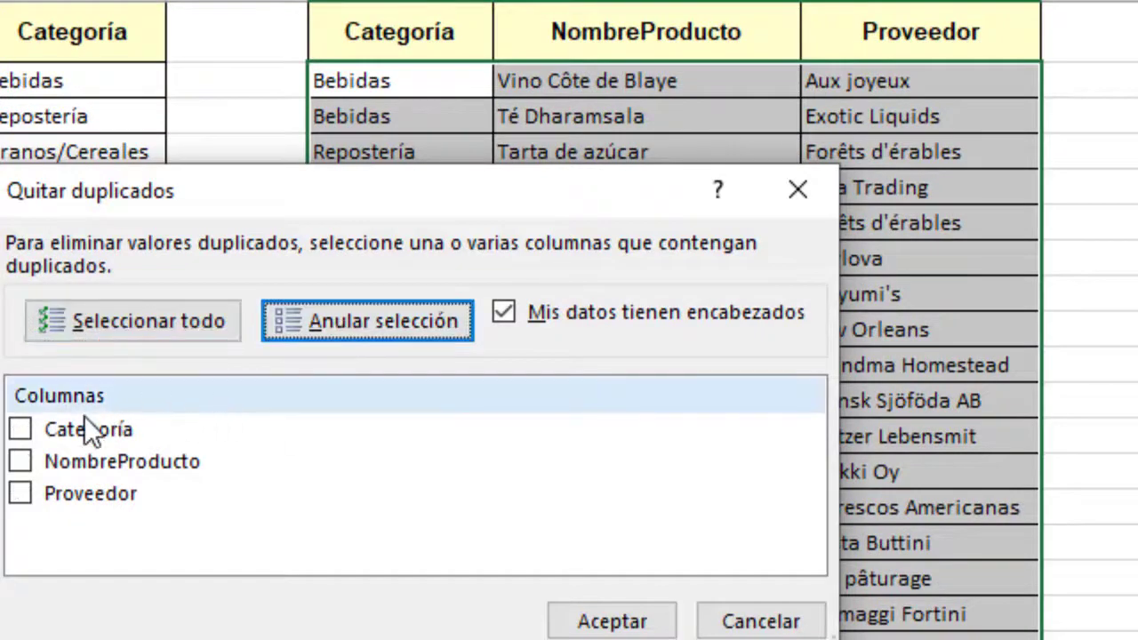
pyautogui.click(21, 431)
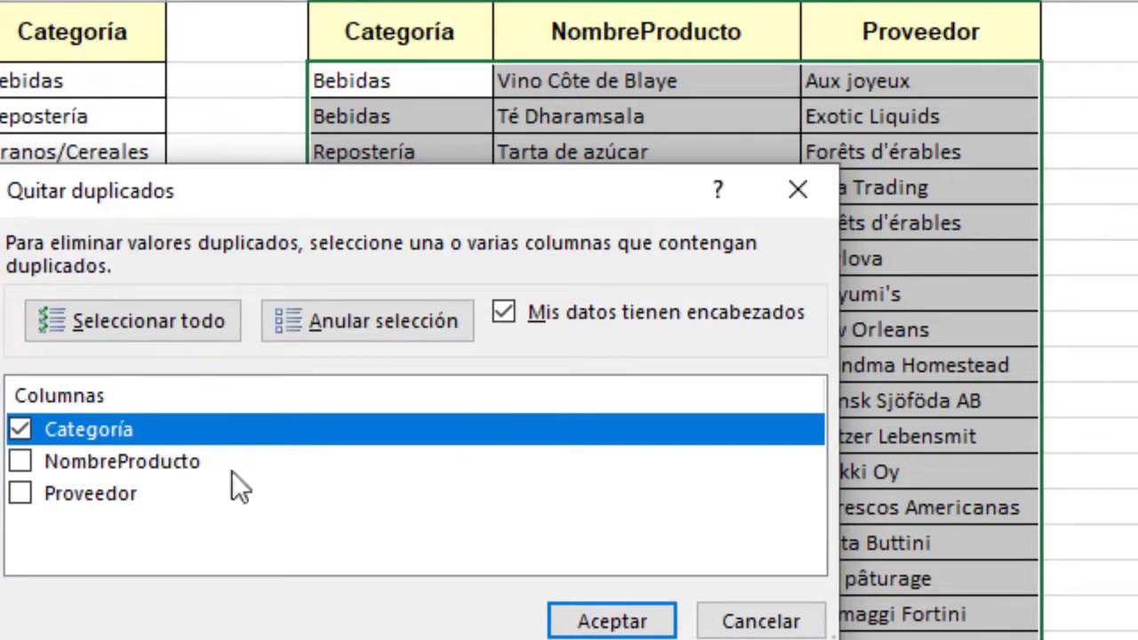
pyautogui.click(612, 621)
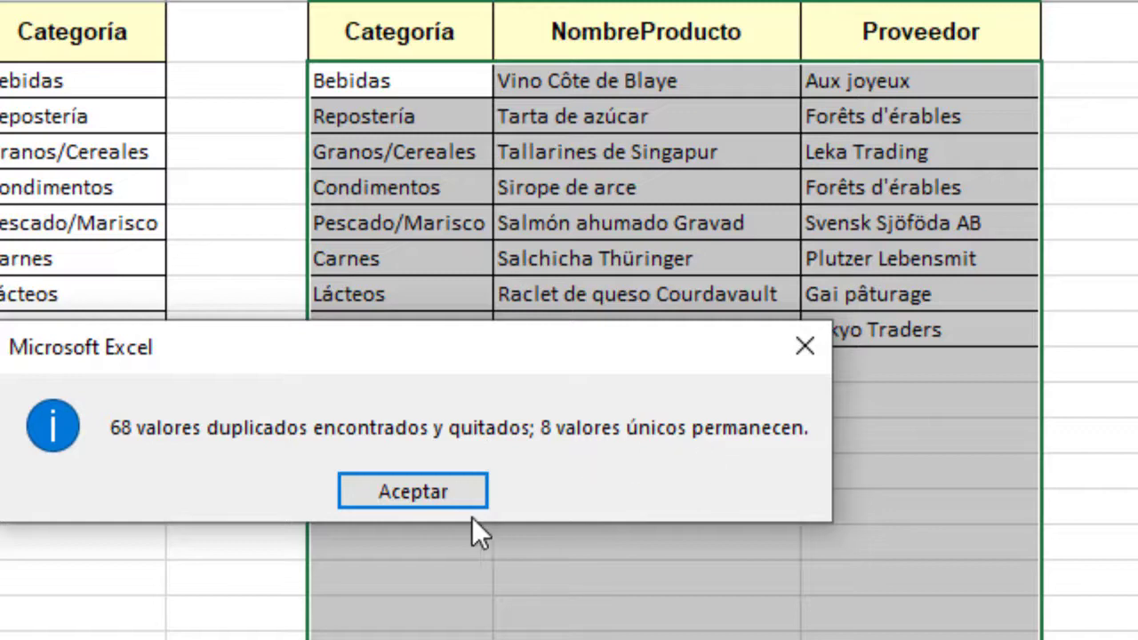
pyautogui.click(412, 495)
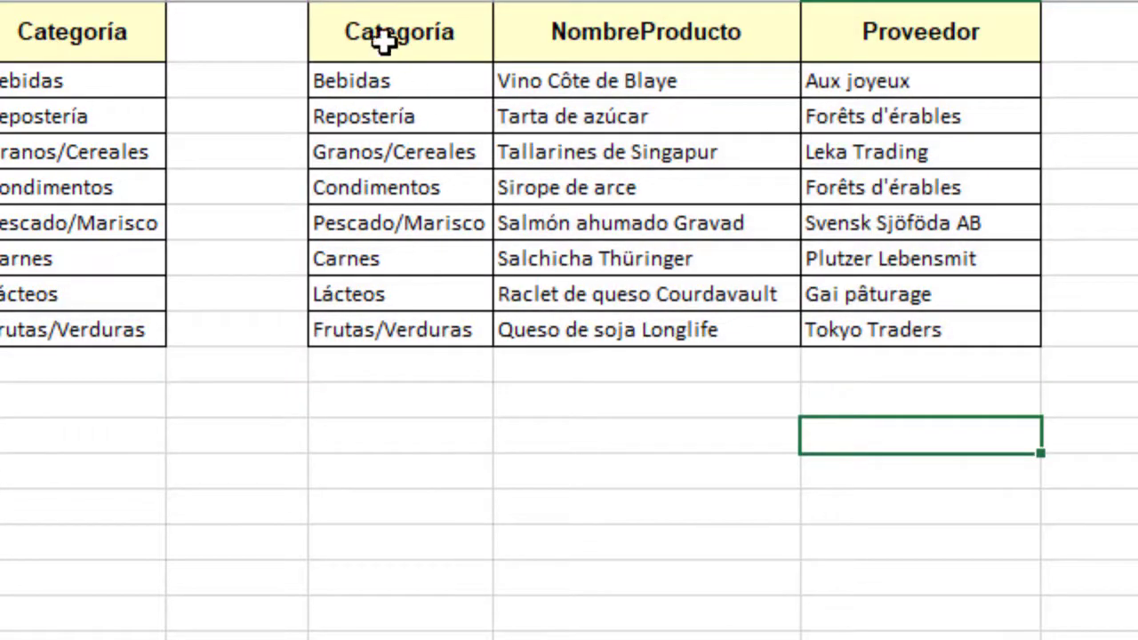
pyautogui.moveTo(399, 31); pyautogui.dragTo(869, 322)
pyautogui.click(404, 114)
pyautogui.click(395, 34)
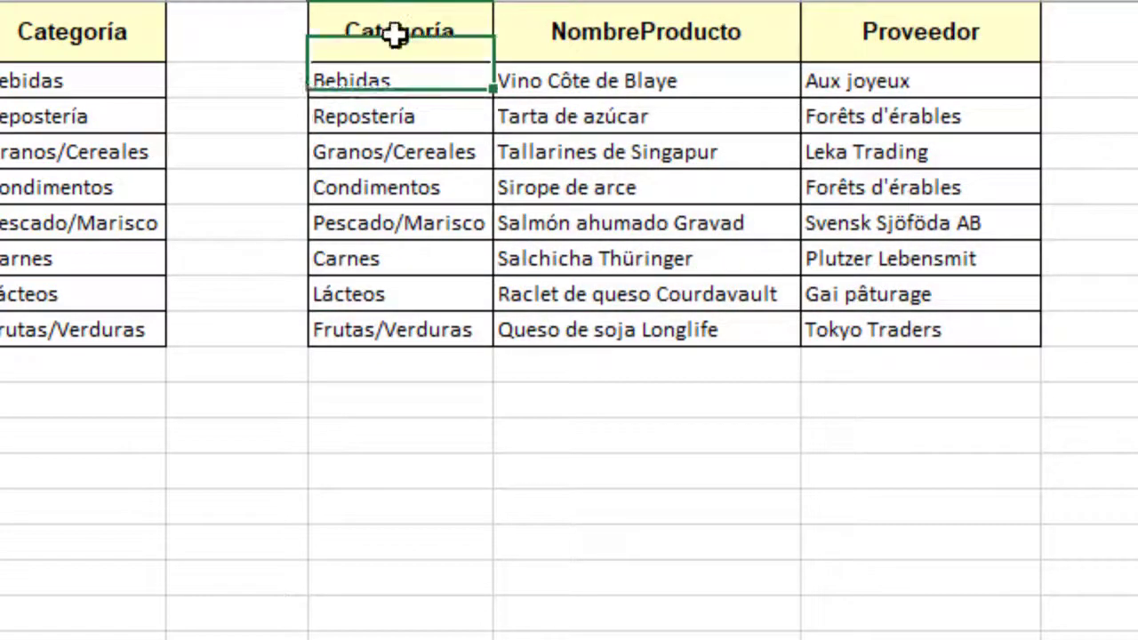
pyautogui.moveTo(395, 34); pyautogui.dragTo(421, 341)
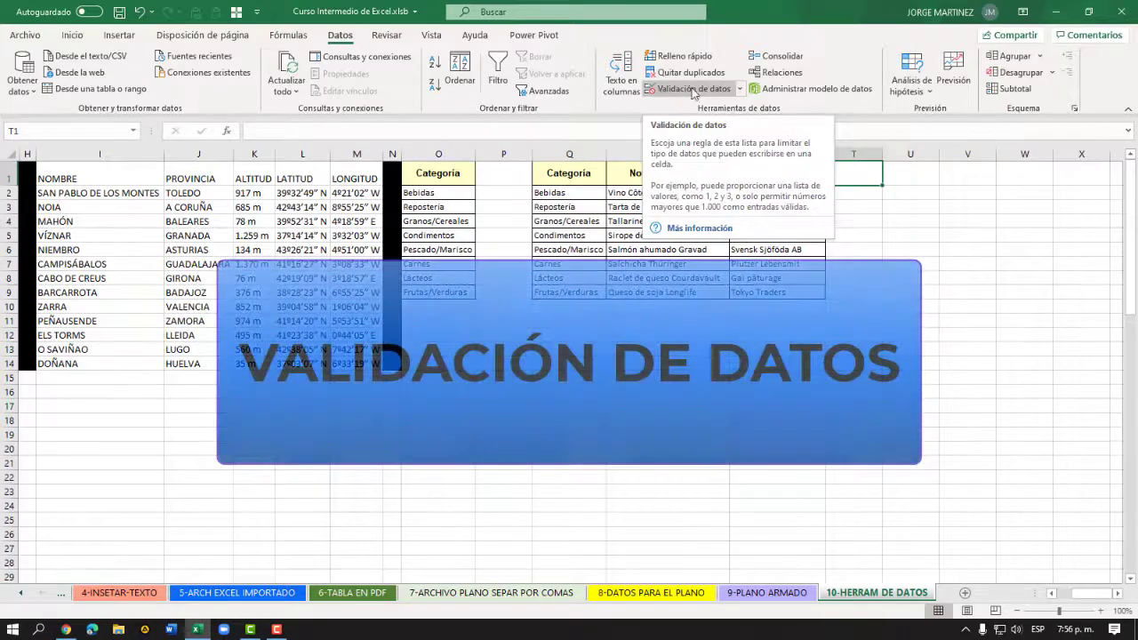
# - Narrow the empty column T into a slim spacer beside the Proveedor column
pyautogui.click(904, 175)
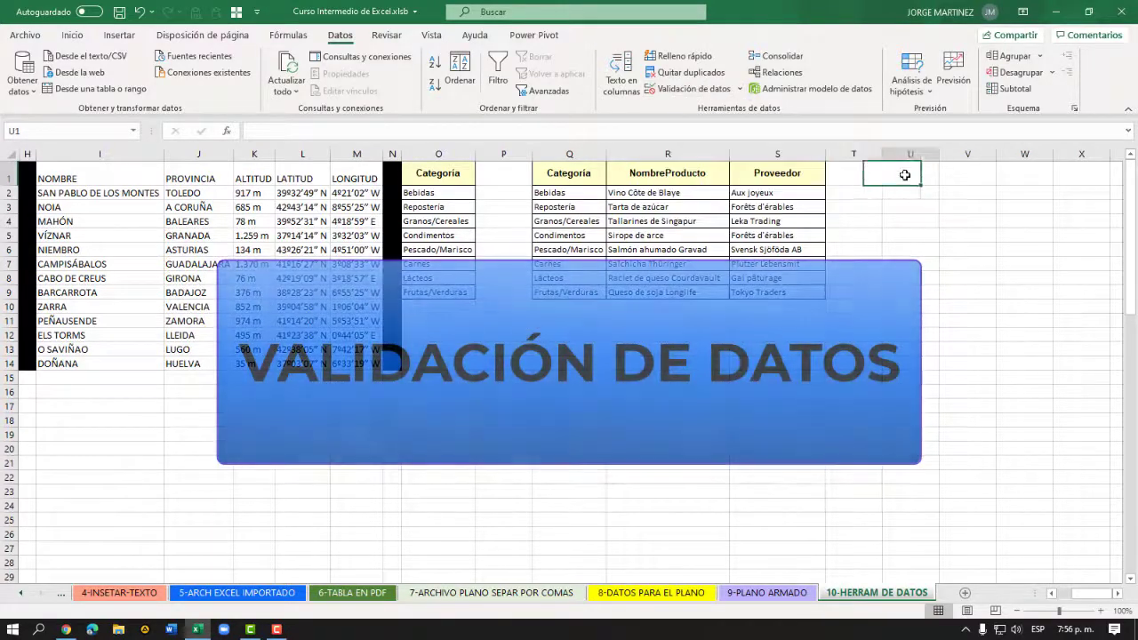
pyautogui.moveTo(881, 155); pyautogui.dragTo(844, 155)
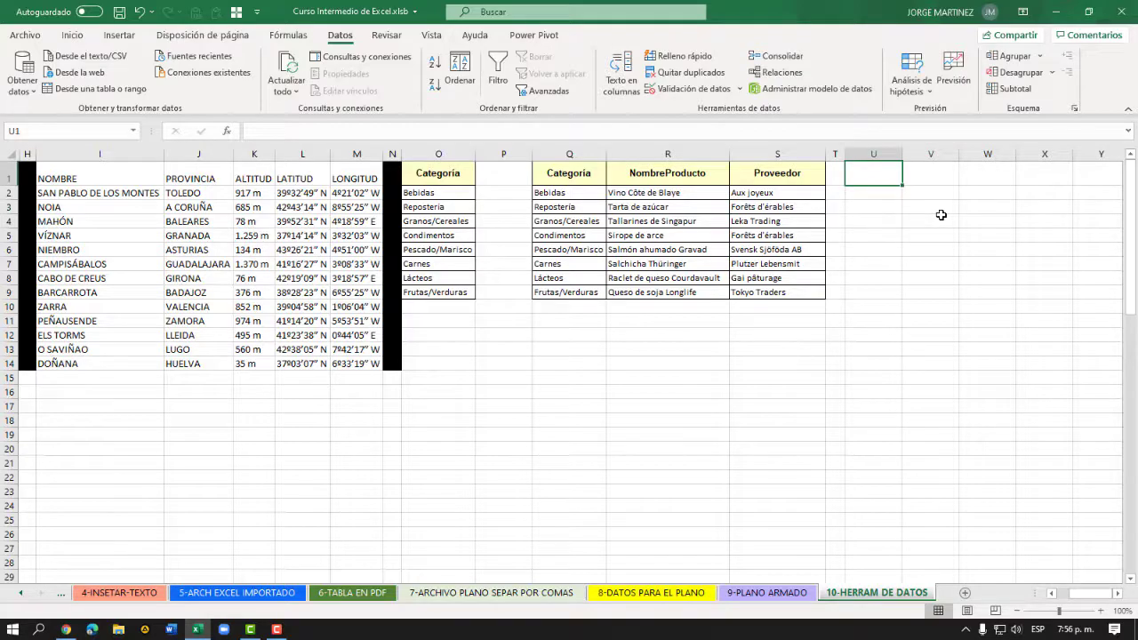
pyautogui.press('Down')
pyautogui.press('Right')
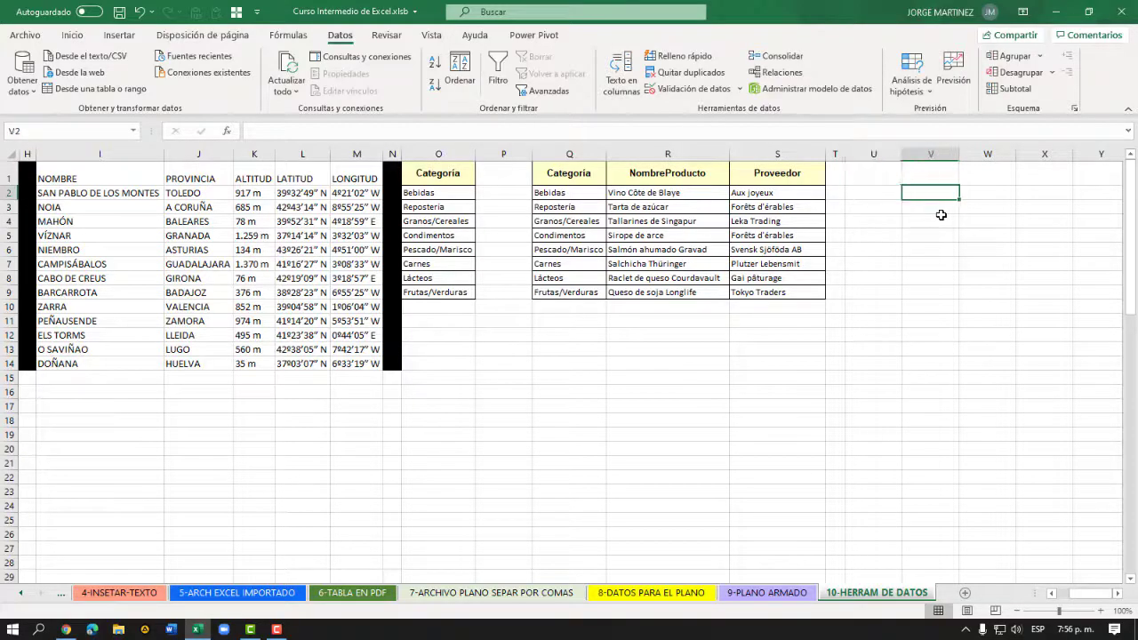
# - Copy the Categoría header from Q1 and paste it into U1
pyautogui.press('Left')
pyautogui.press('Up')
pyautogui.press('Left')
pyautogui.press('Left')
pyautogui.press('Left')
pyautogui.press('Left')
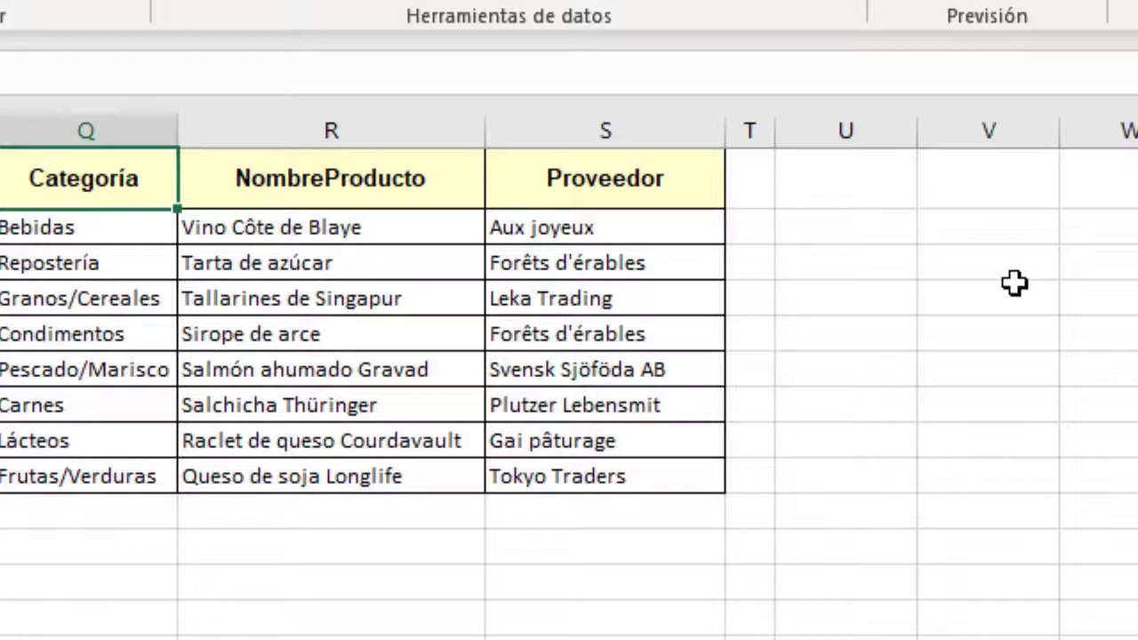
pyautogui.hotkey('ctrl', 'c')
pyautogui.press('Down')
pyautogui.press('Right')
pyautogui.press('Right')
pyautogui.press('Right')
pyautogui.press('Right')
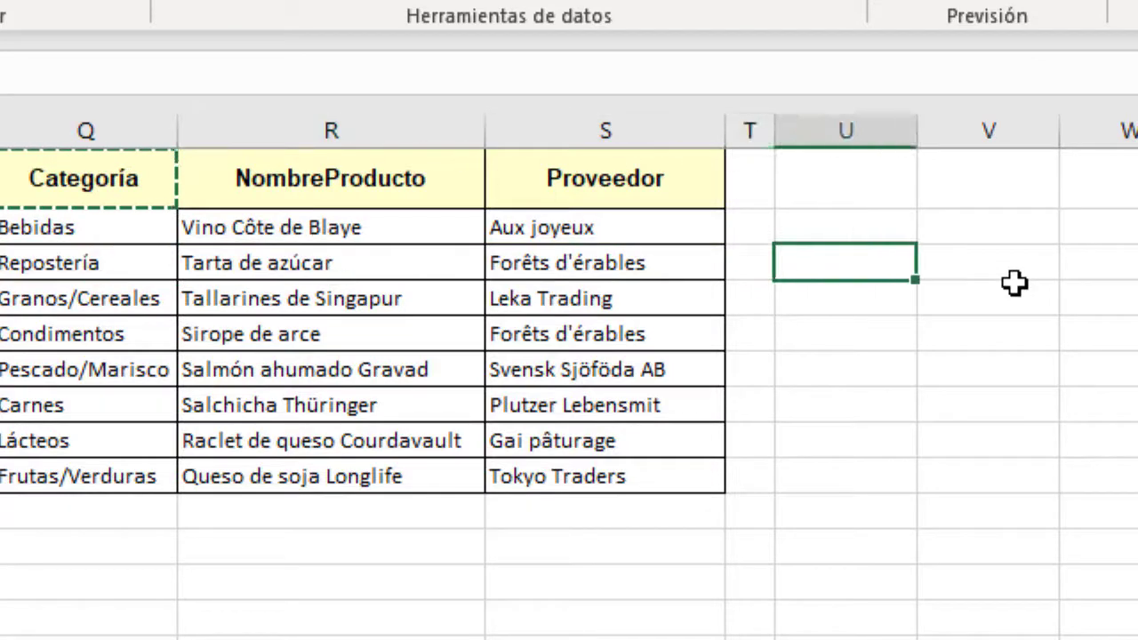
pyautogui.press('Up')
pyautogui.hotkey('ctrl', 'v')
# - Widen column V next to the pasted Categoría header and clear the copy marquee
pyautogui.press('Right')
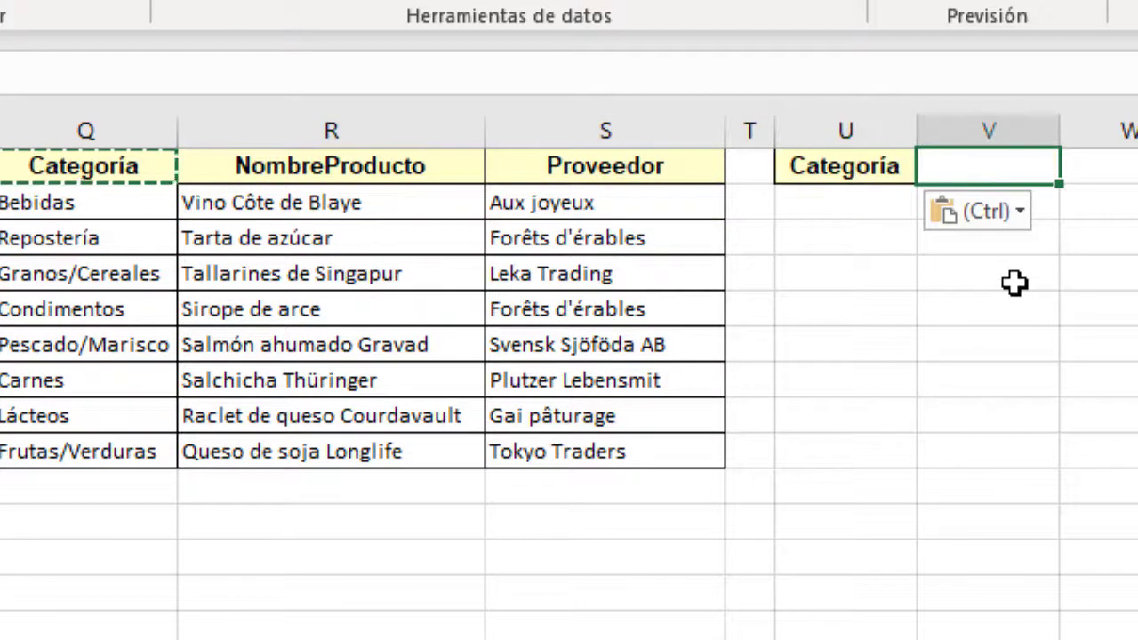
pyautogui.moveTo(1060, 130); pyautogui.dragTo(1137, 131)
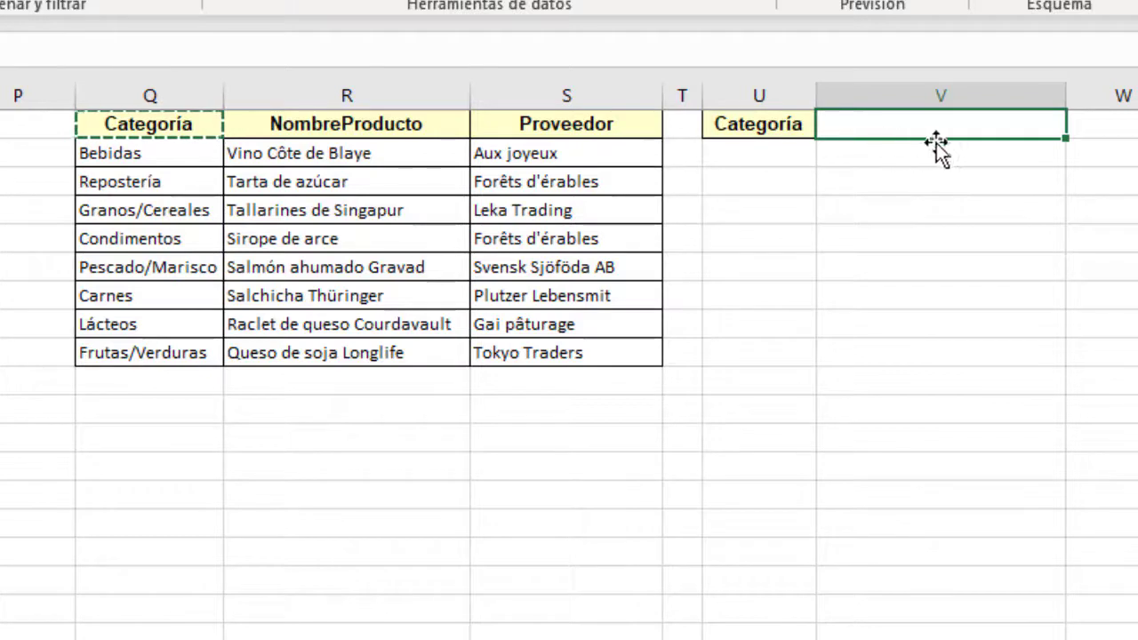
pyautogui.press('Escape')
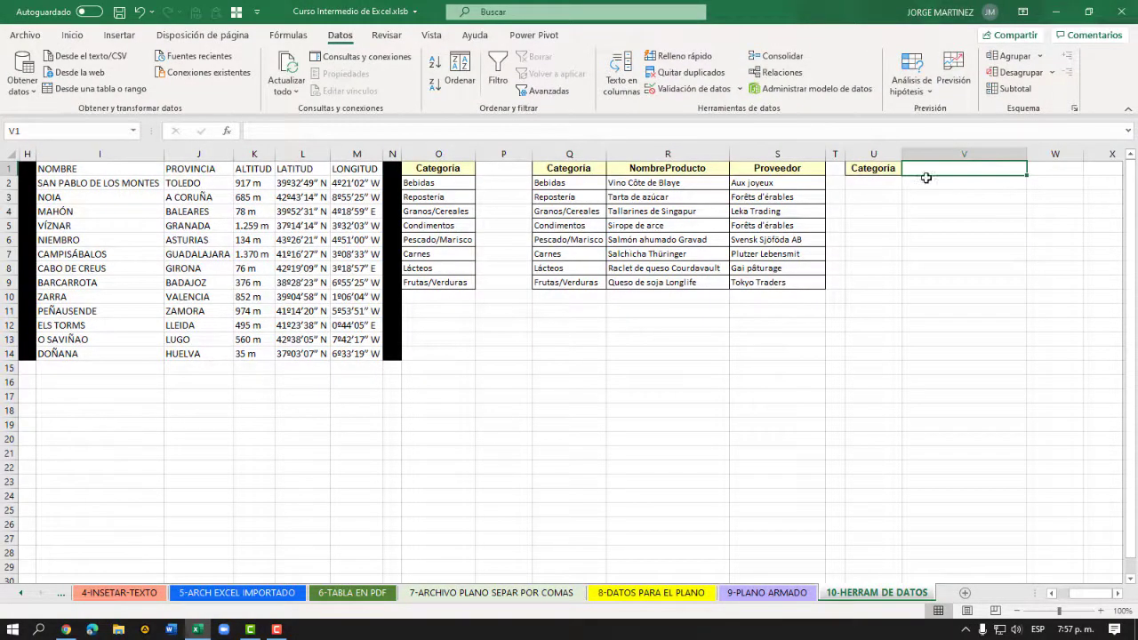
# - Assign the range name Categorias to the category values in Q2:Q9, check it on the reselected range, and return to U1
pyautogui.click(564, 168)
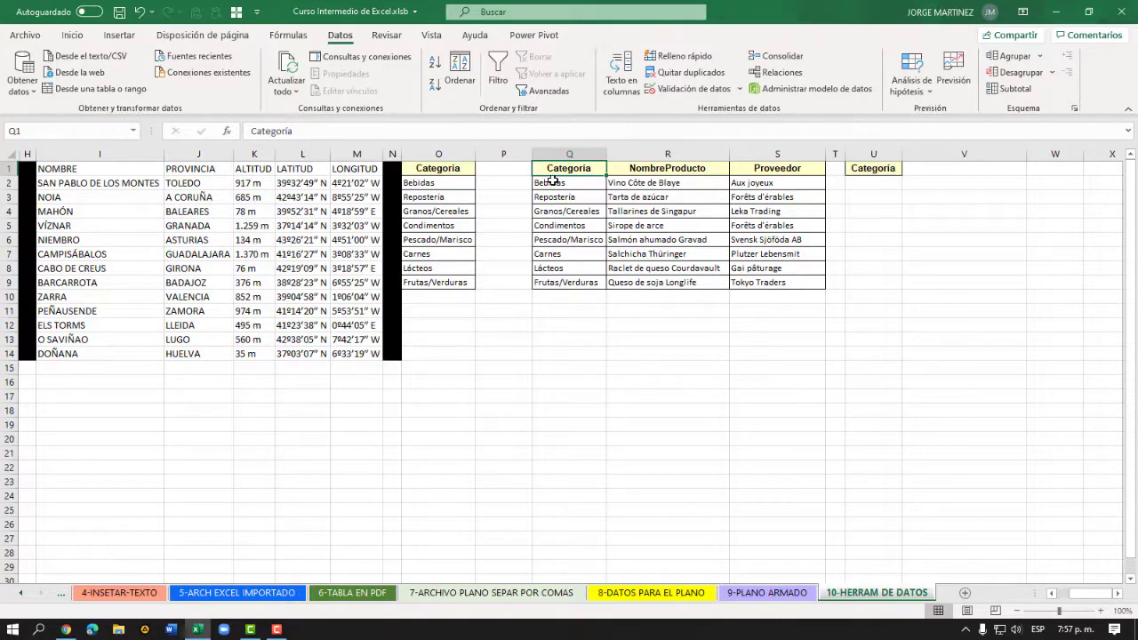
pyautogui.moveTo(554, 181); pyautogui.dragTo(553, 283)
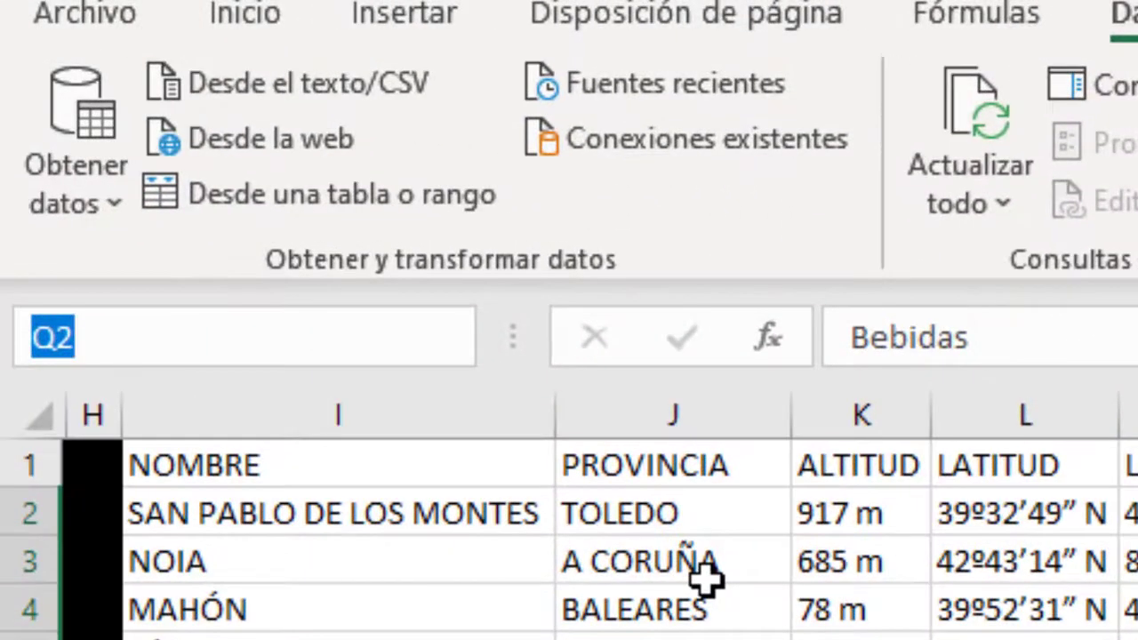
pyautogui.write('Categorias')
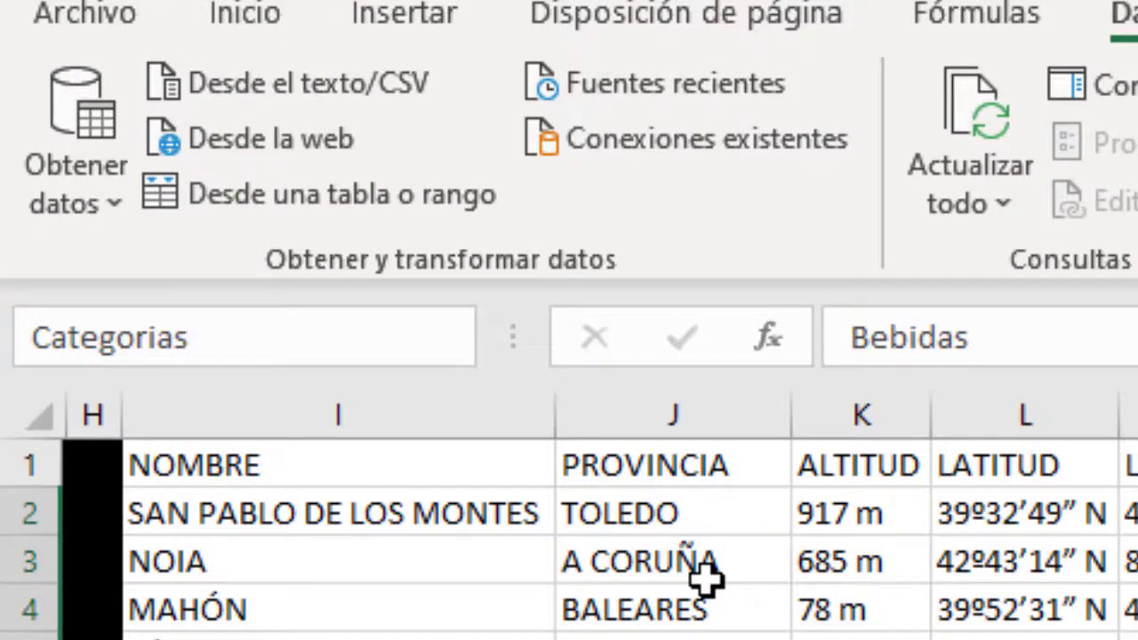
pyautogui.press('Return')
pyautogui.write('+')
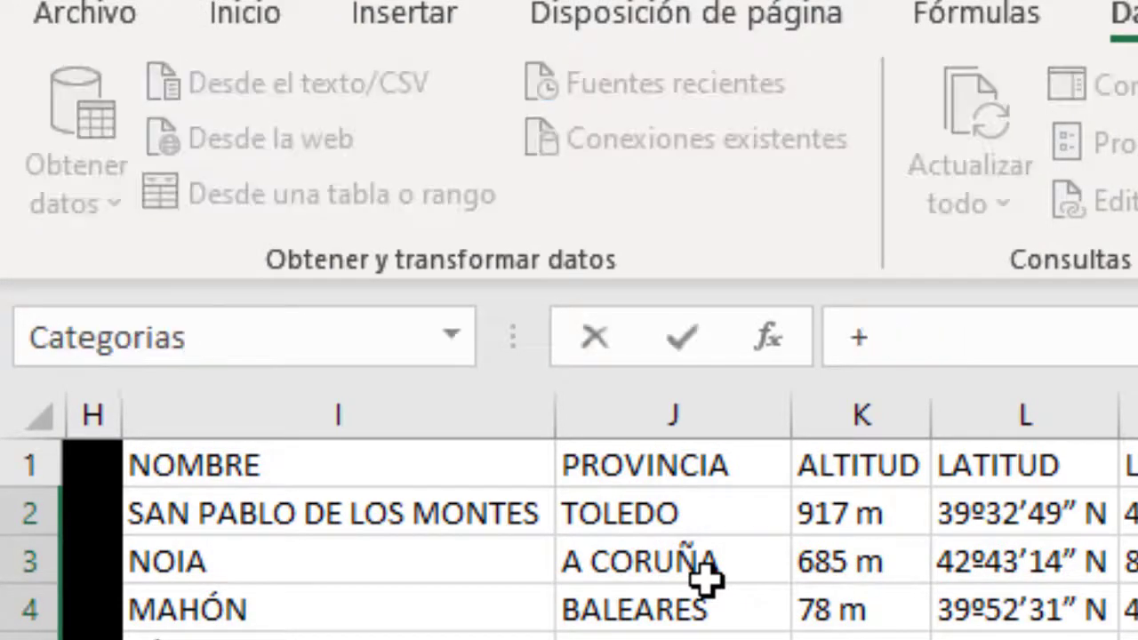
pyautogui.press('Escape')
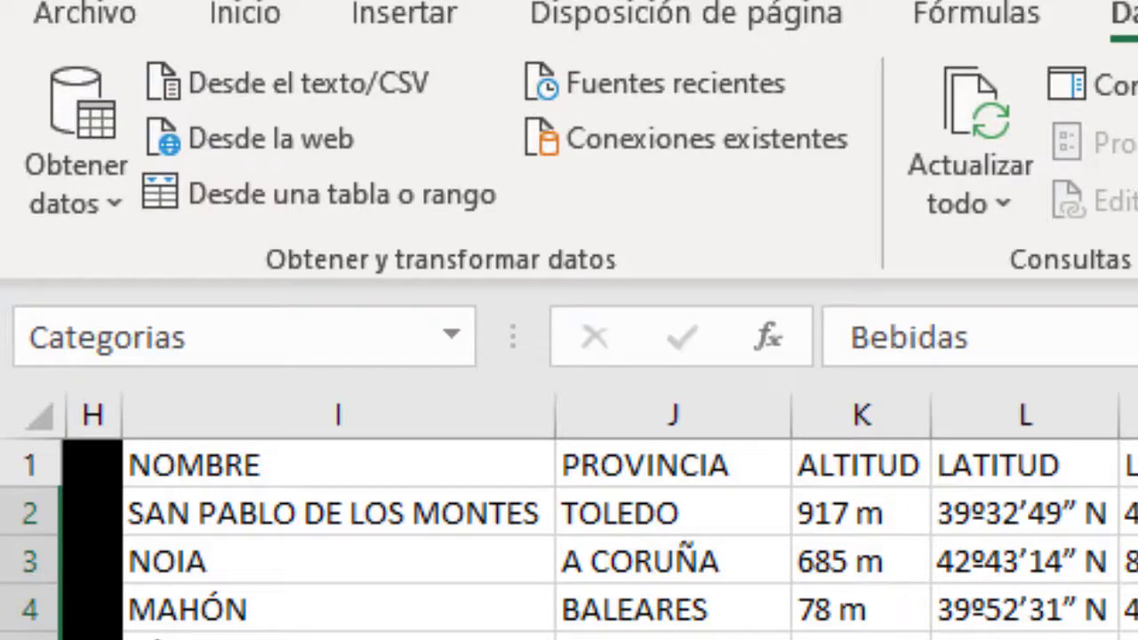
pyautogui.click(1137, 639)
pyautogui.moveTo(569, 182); pyautogui.dragTo(569, 282)
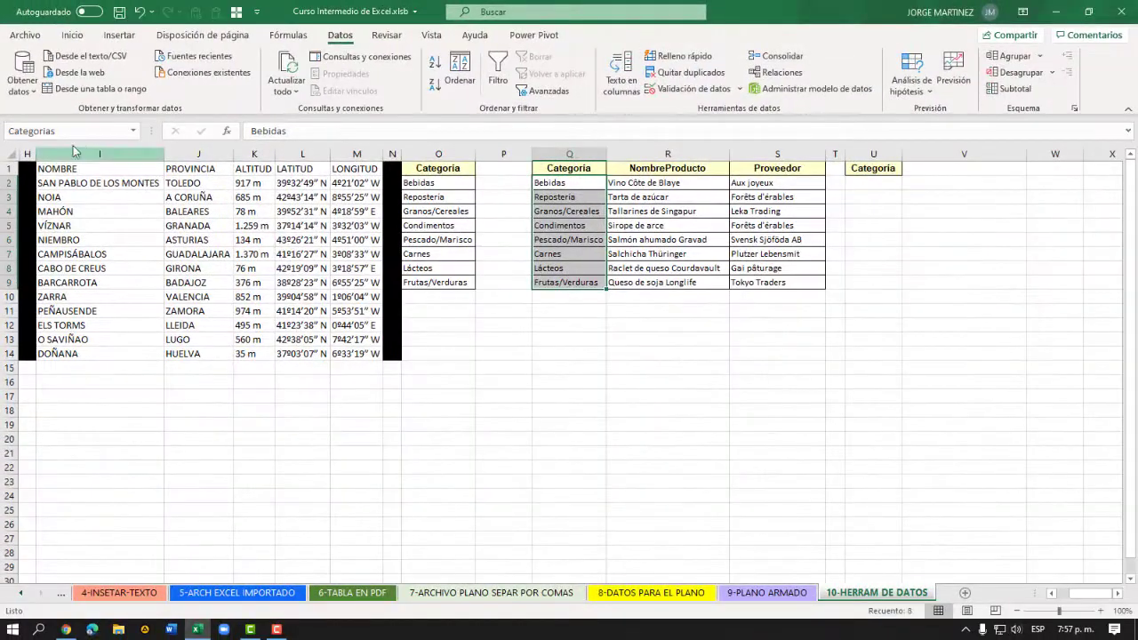
pyautogui.click(67, 131)
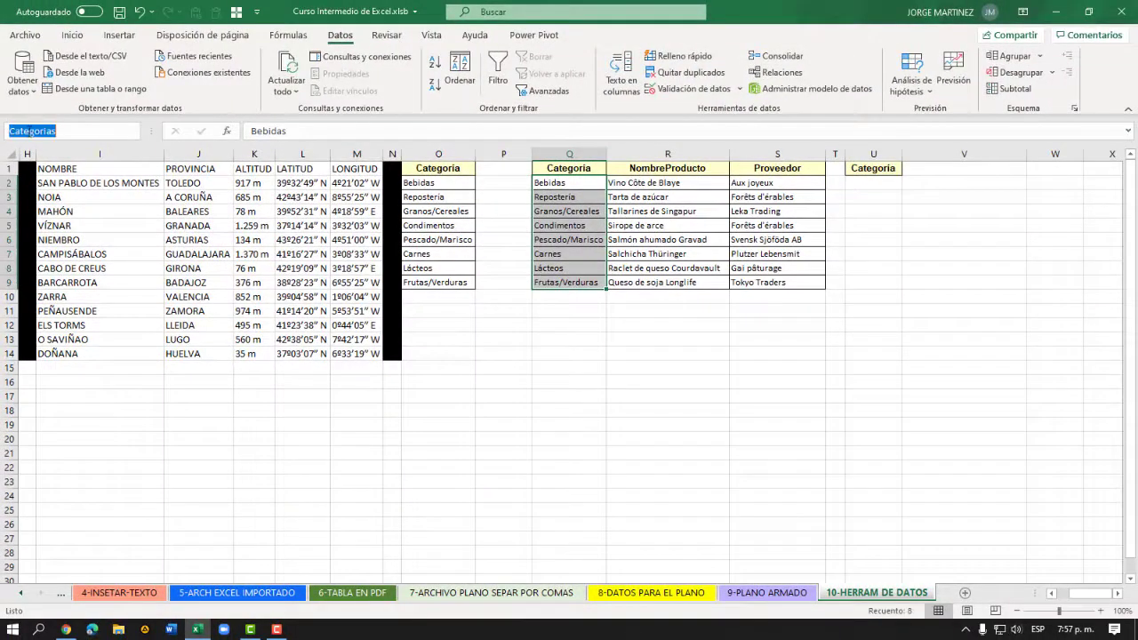
pyautogui.click(883, 169)
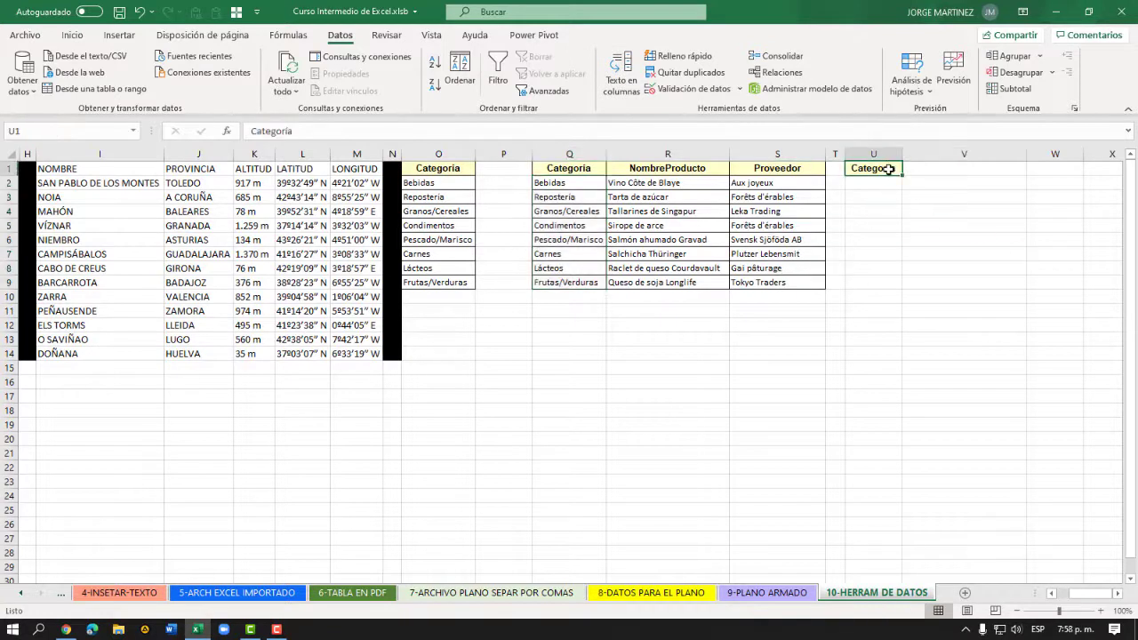
# - Set up data validation on cell V1 that allows a Lista with source =Categorias, keeping the in-cell drop-down and Omitir blancos enabled
pyautogui.click(959, 168)
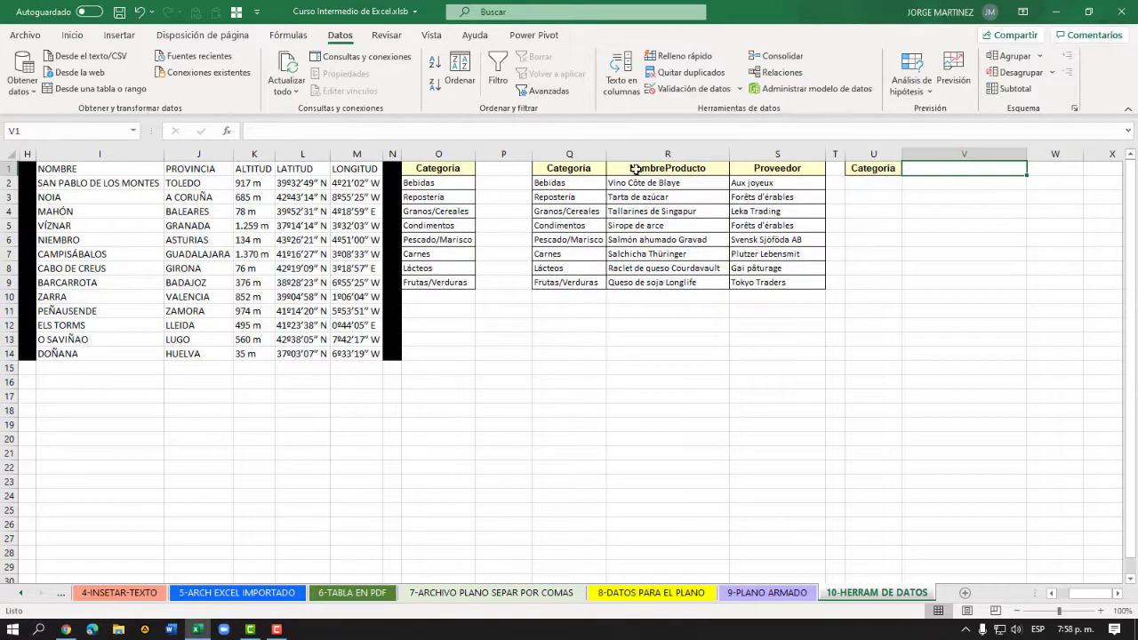
pyautogui.click(685, 88)
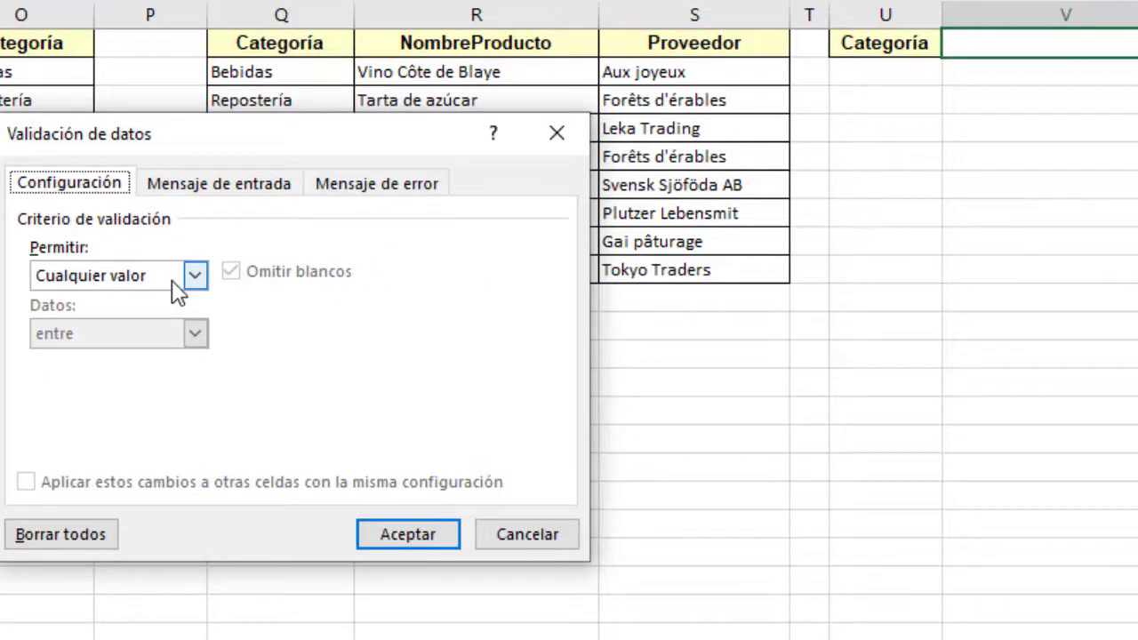
pyautogui.click(195, 276)
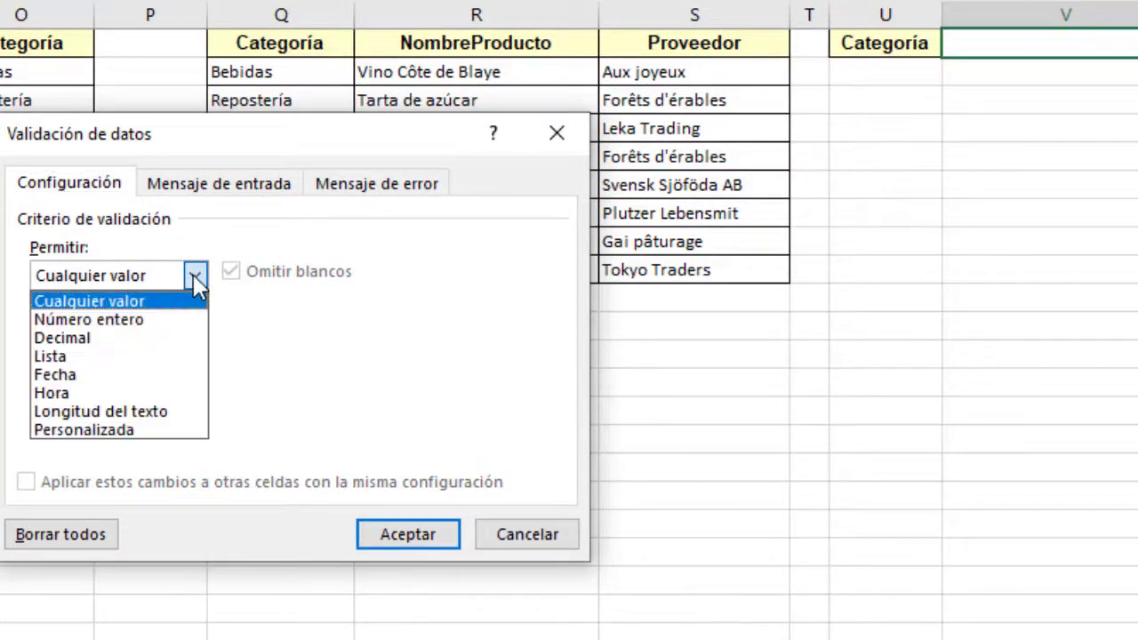
pyautogui.click(73, 356)
pyautogui.click(76, 389)
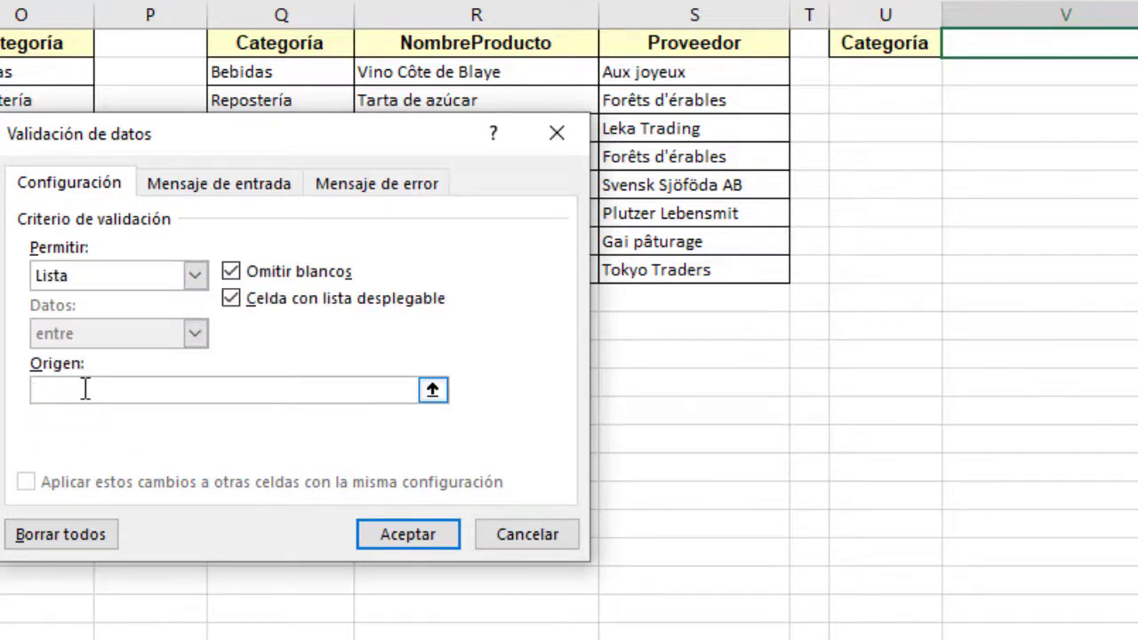
pyautogui.write('=Categorias')
pyautogui.moveTo(255, 153); pyautogui.dragTo(528, 142)
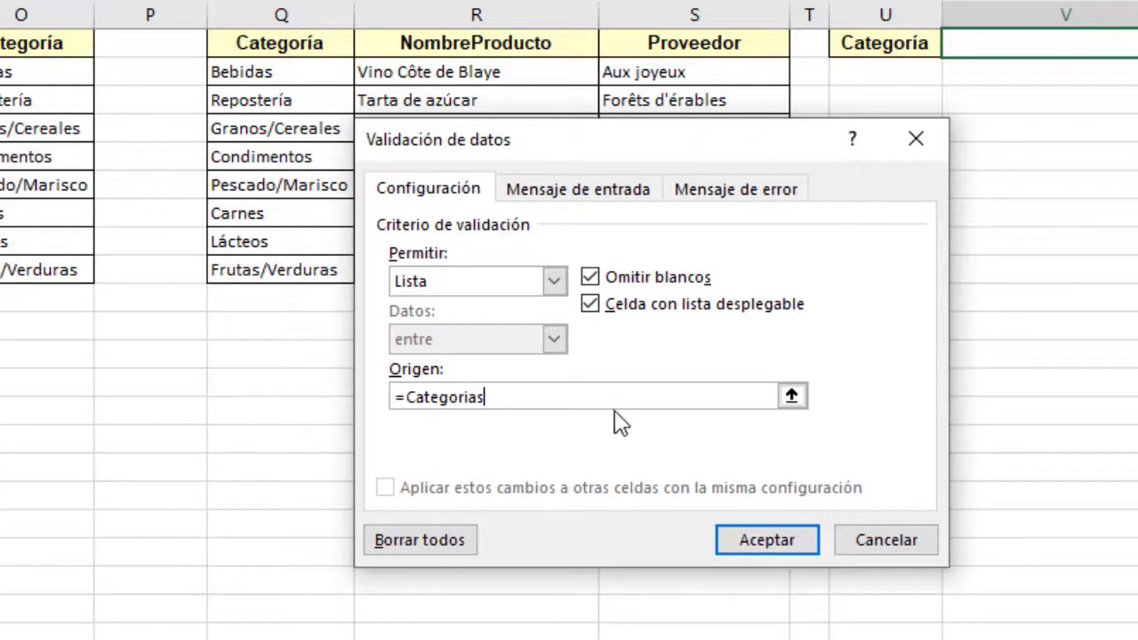
pyautogui.click(590, 304)
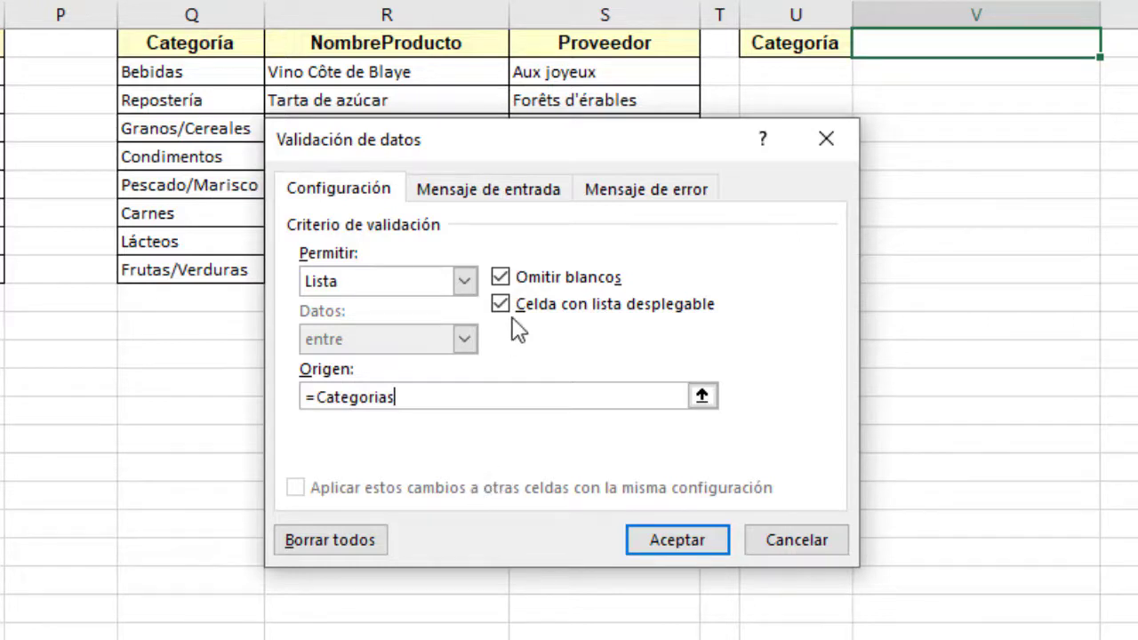
# - Give the validation an input message titled "SELECIONE LA CATEGORÍA" with the text "Por favor seleccione la Categoría de la lista"
pyautogui.click(492, 201)
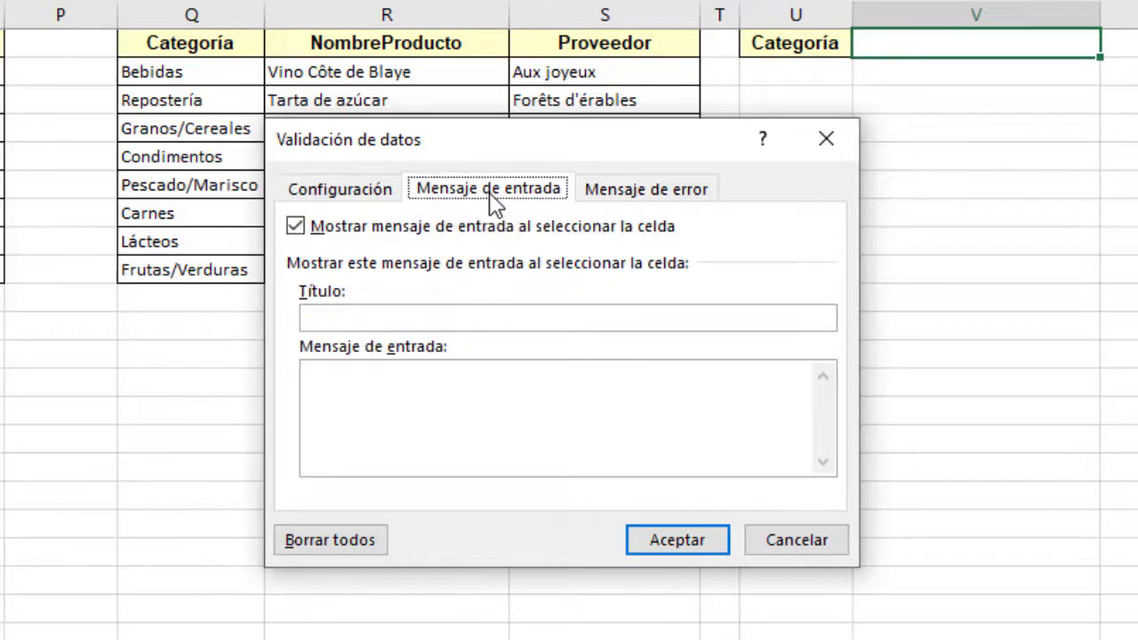
pyautogui.click(350, 319)
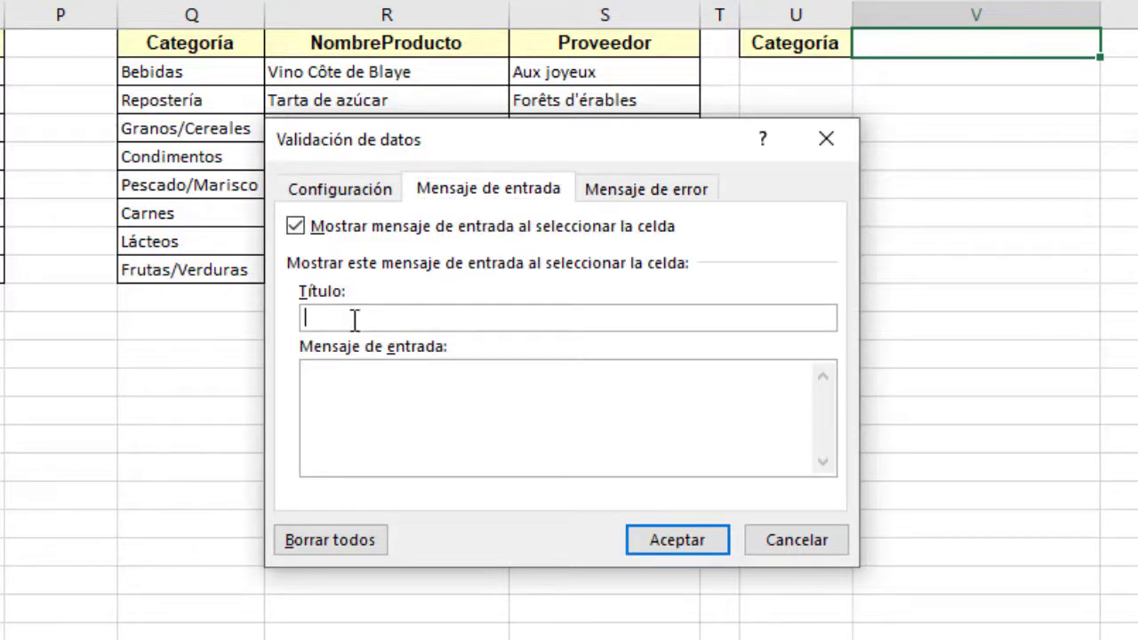
pyautogui.click(359, 382)
pyautogui.write('E LA CATEGOR')
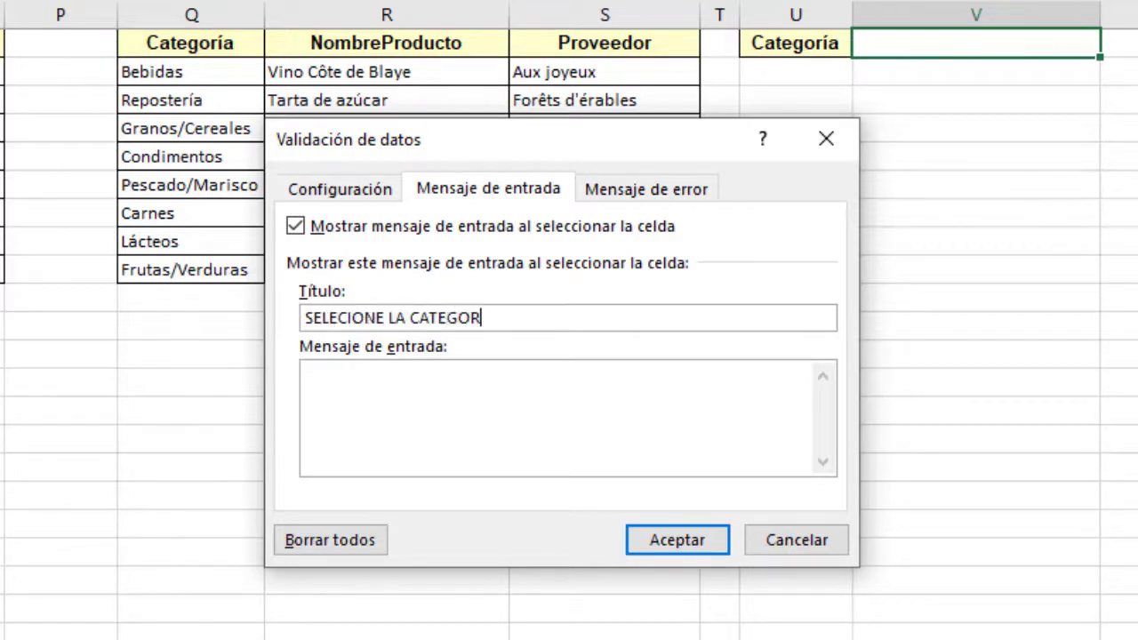
pyautogui.write('ÍA')
pyautogui.write('vor seleccione la Catego')
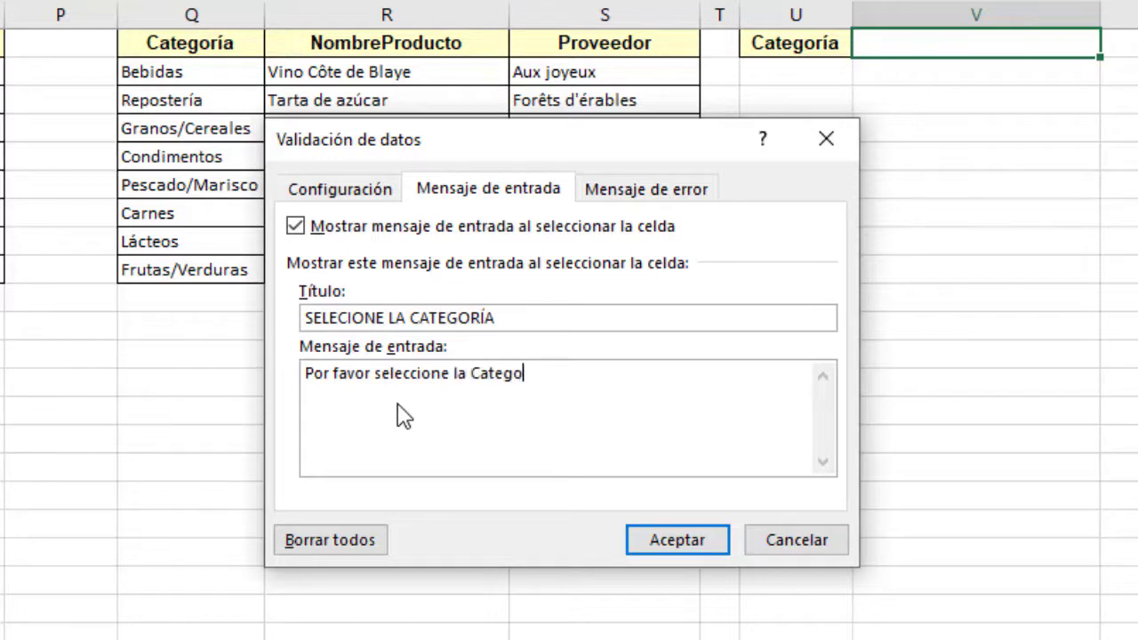
pyautogui.write('ría de la lista')
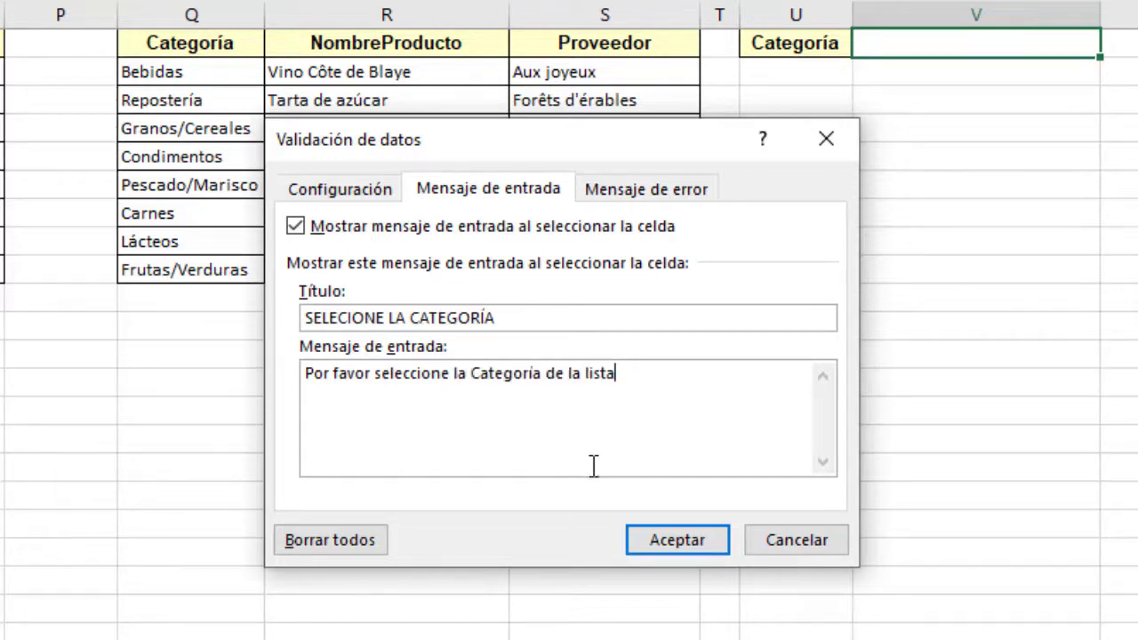
# - Try the Advertencia and Información styles for the validation's error message and return the style to Alto
pyautogui.click(633, 196)
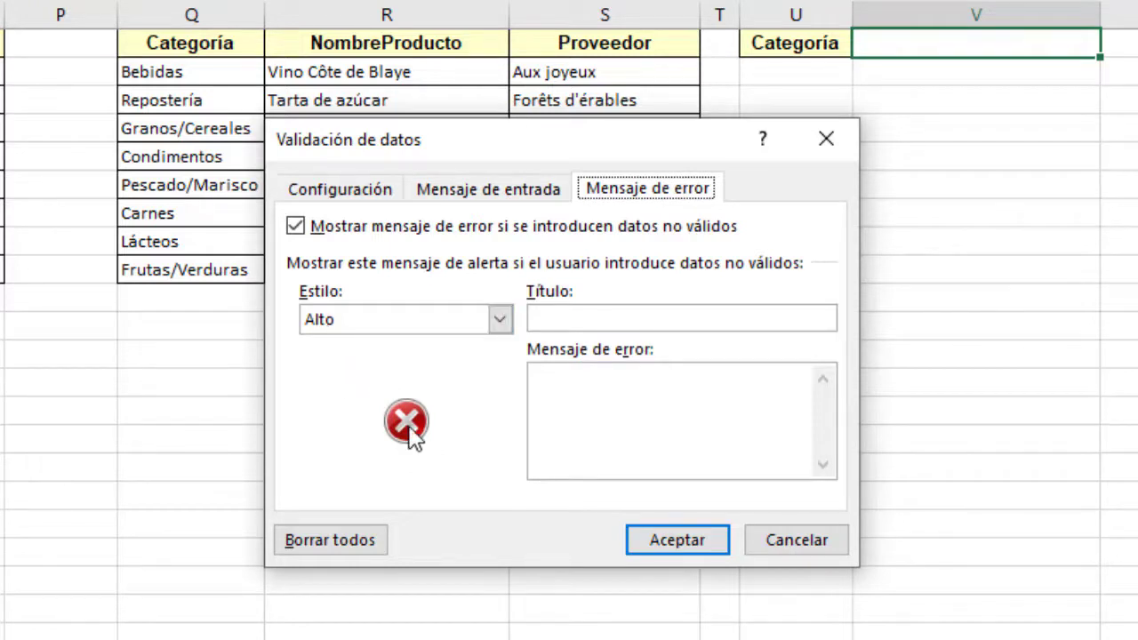
pyautogui.click(498, 322)
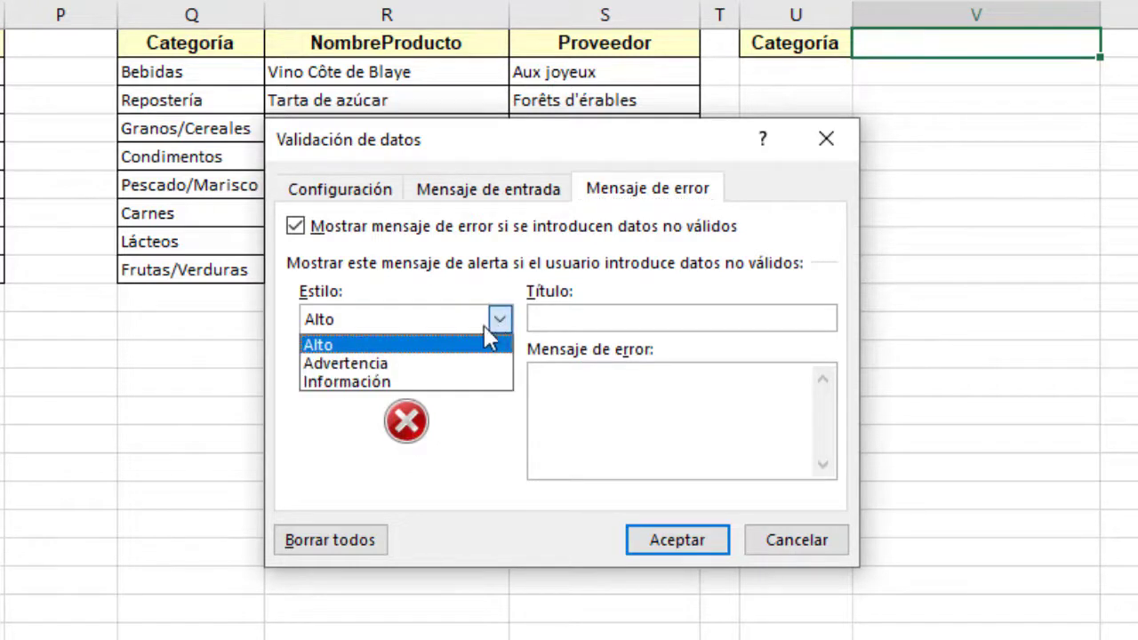
pyautogui.click(394, 365)
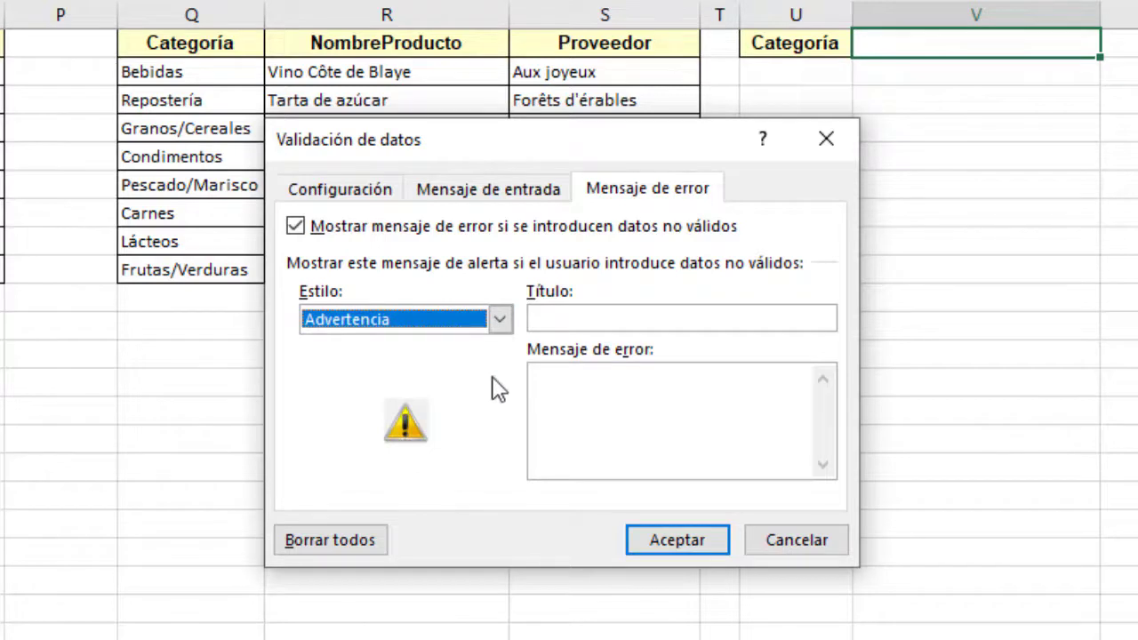
pyautogui.click(500, 322)
pyautogui.click(370, 385)
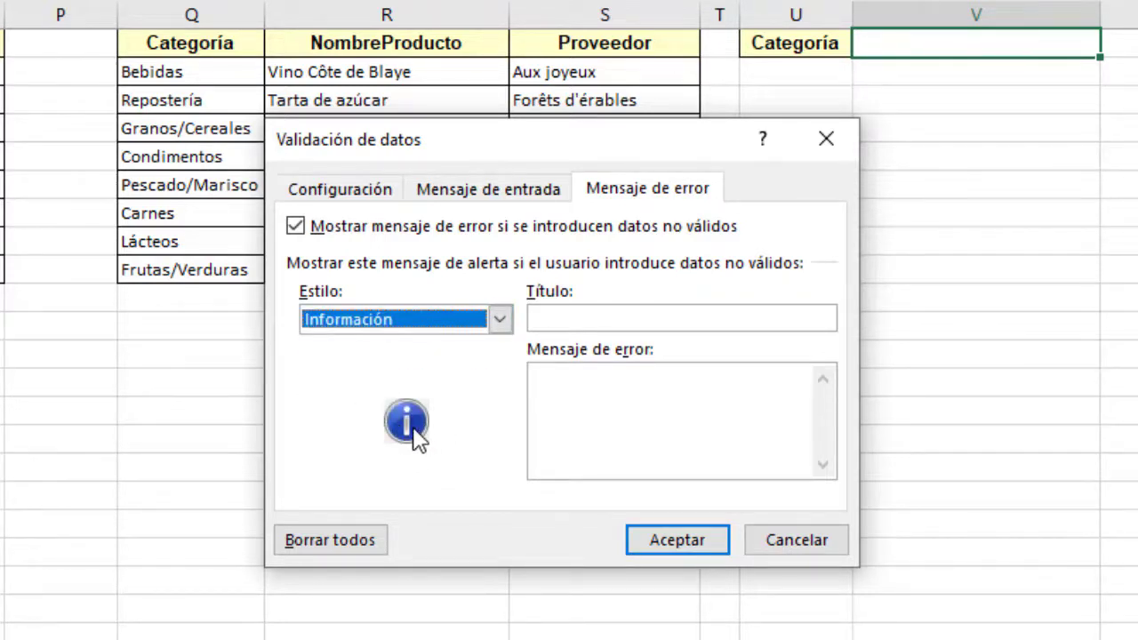
pyautogui.click(500, 322)
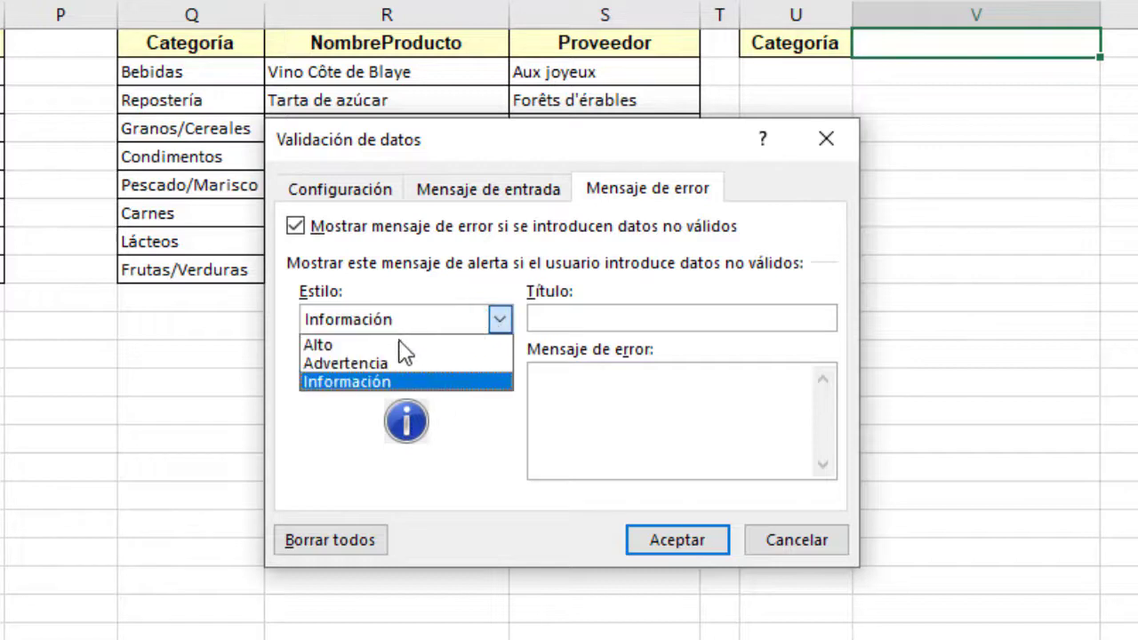
pyautogui.click(367, 346)
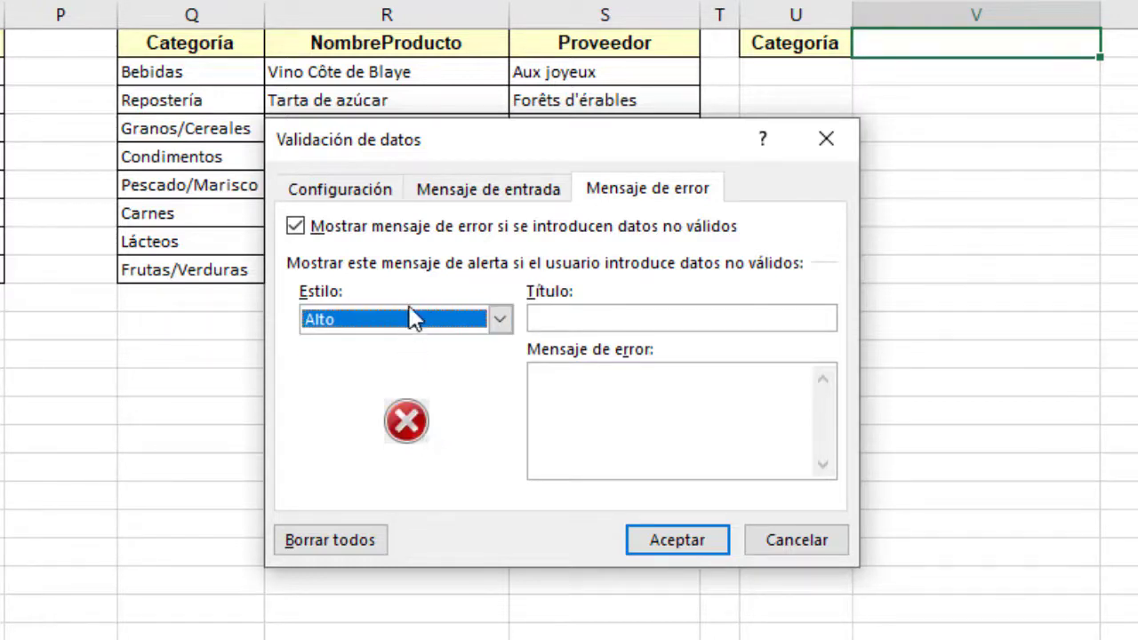
# - Title the error message "SELECCIONE DE LA LISTA" with the text "Por favor seleccione la categoría de la lista", and apply the validation
pyautogui.click(576, 313)
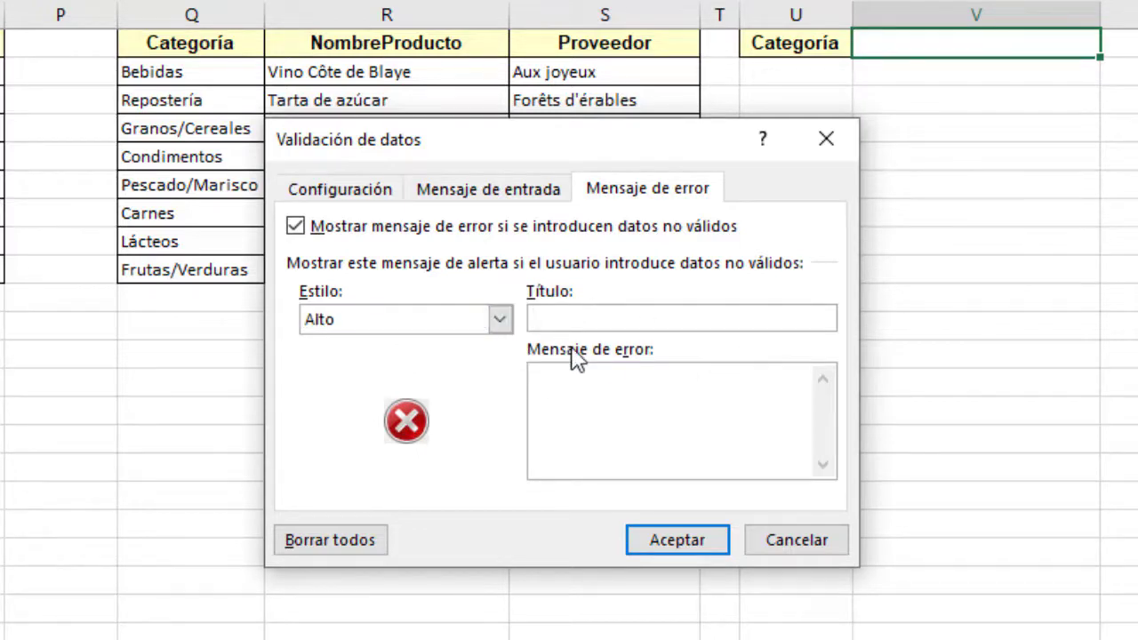
pyautogui.write('SELECCIO')
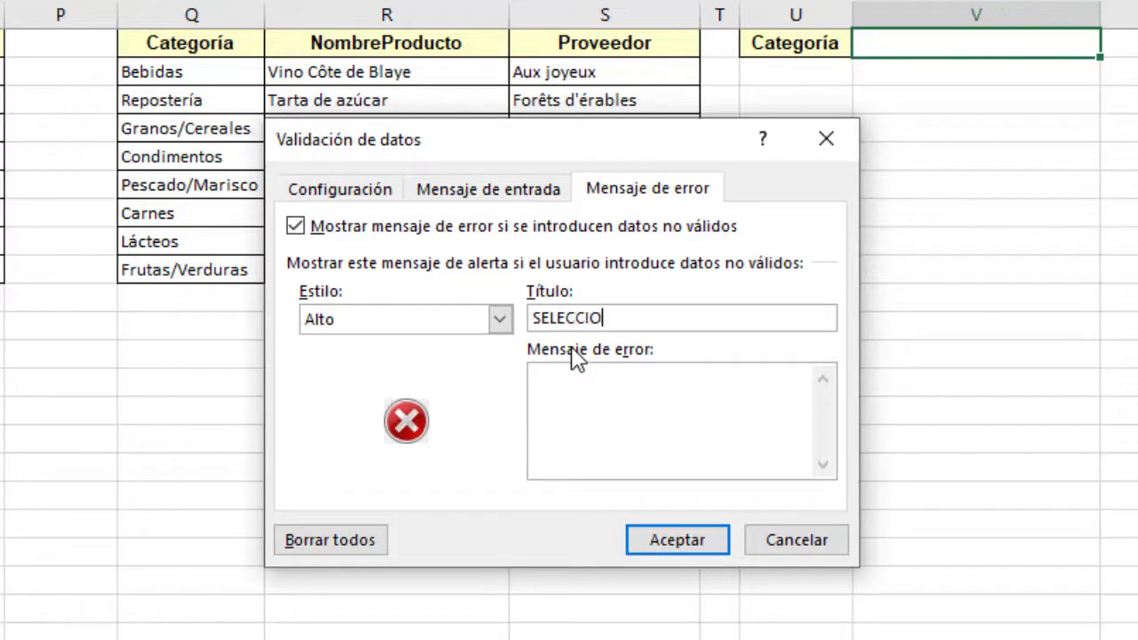
pyautogui.write('NE DE LA LISTA')
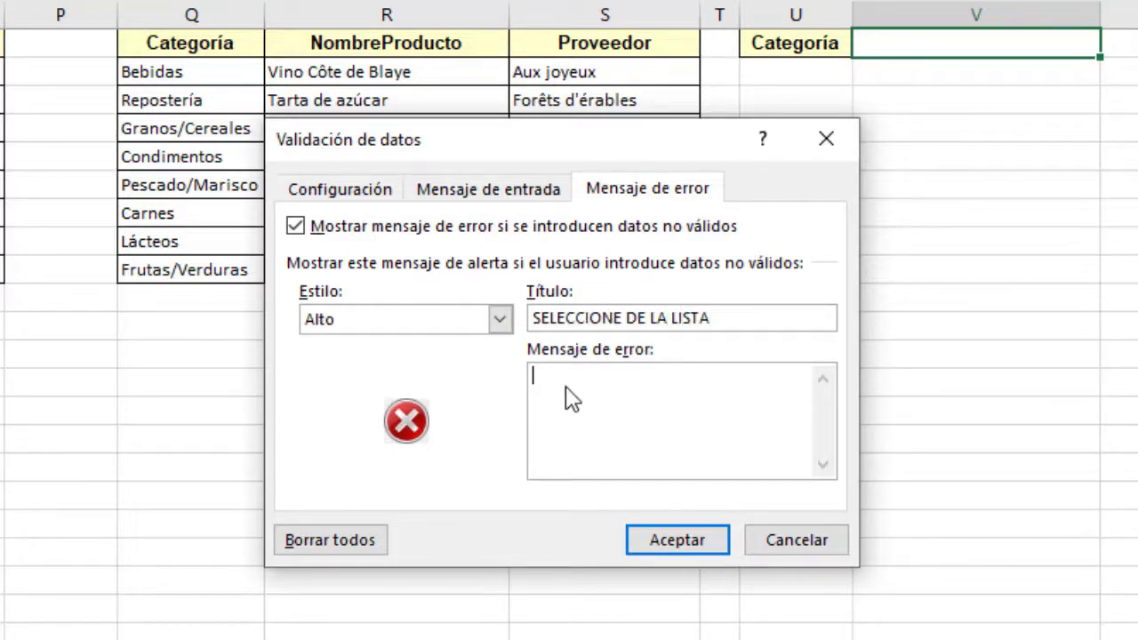
pyautogui.write('Por favor seleccione la ca')
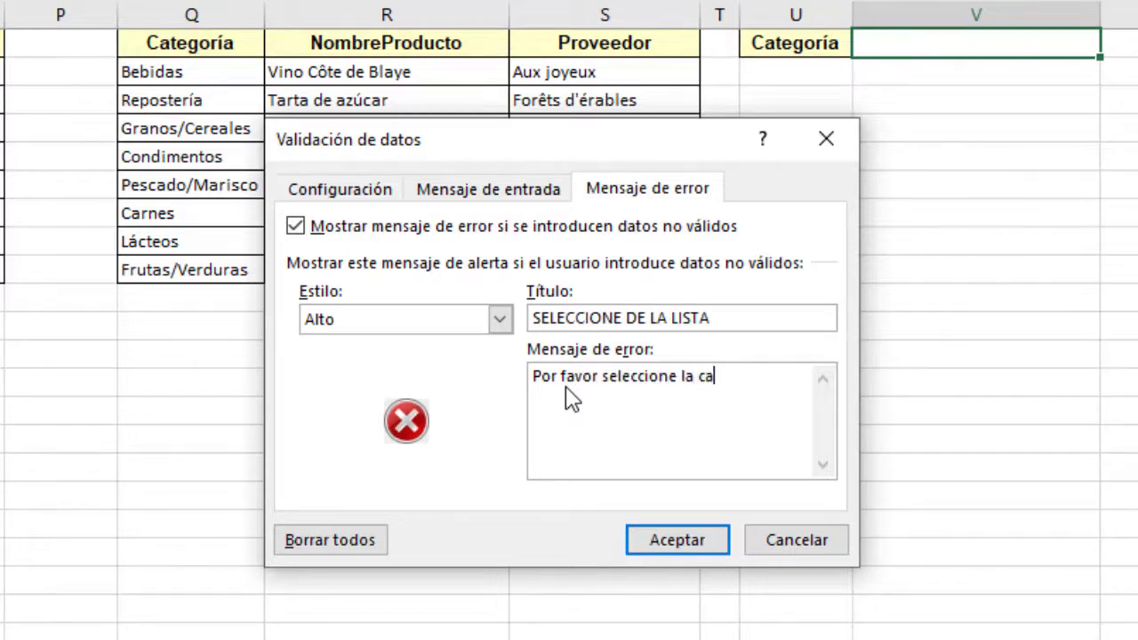
pyautogui.write('tegoría de la lista')
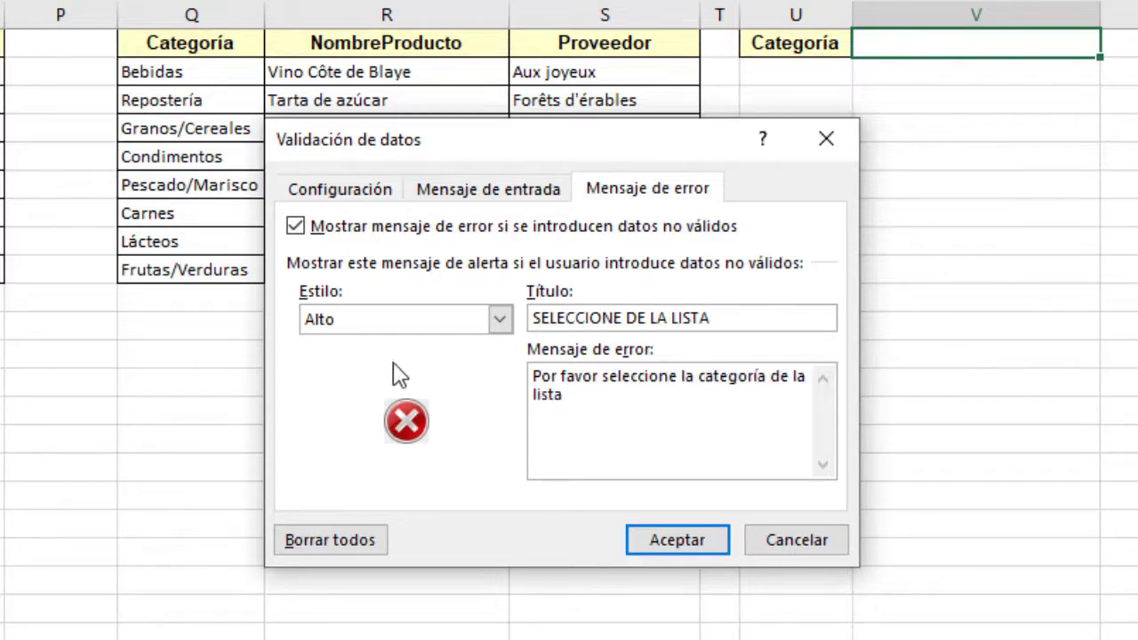
pyautogui.click(676, 541)
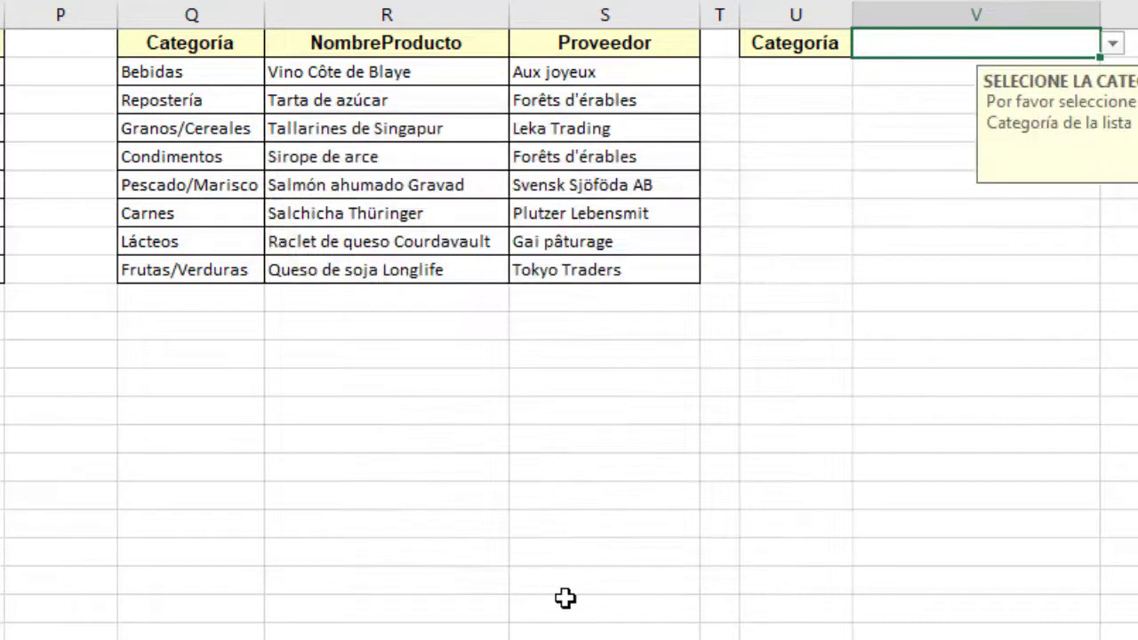
# - Examine the input message and the category drop-down list in V1 without choosing a value
pyautogui.click(896, 418)
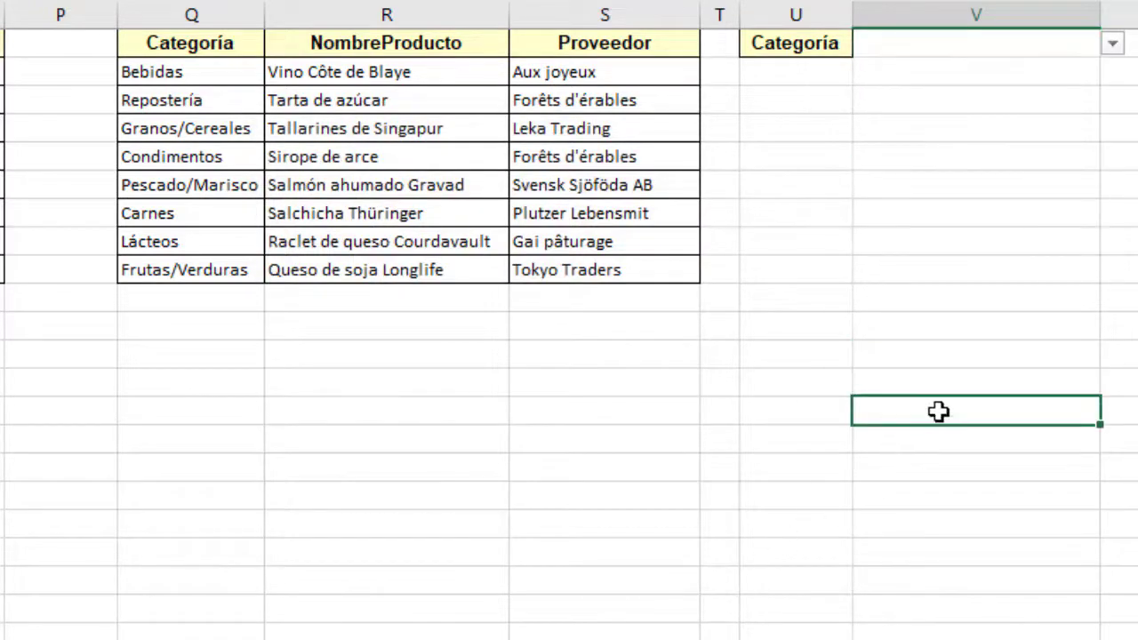
pyautogui.click(1116, 48)
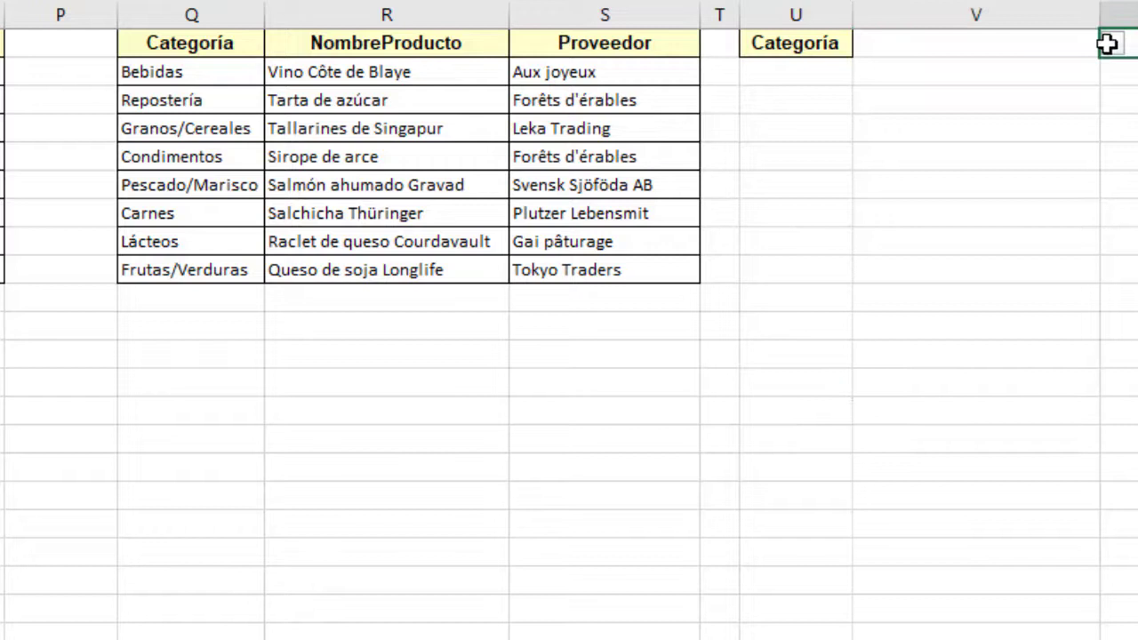
pyautogui.click(1009, 43)
pyautogui.click(1114, 46)
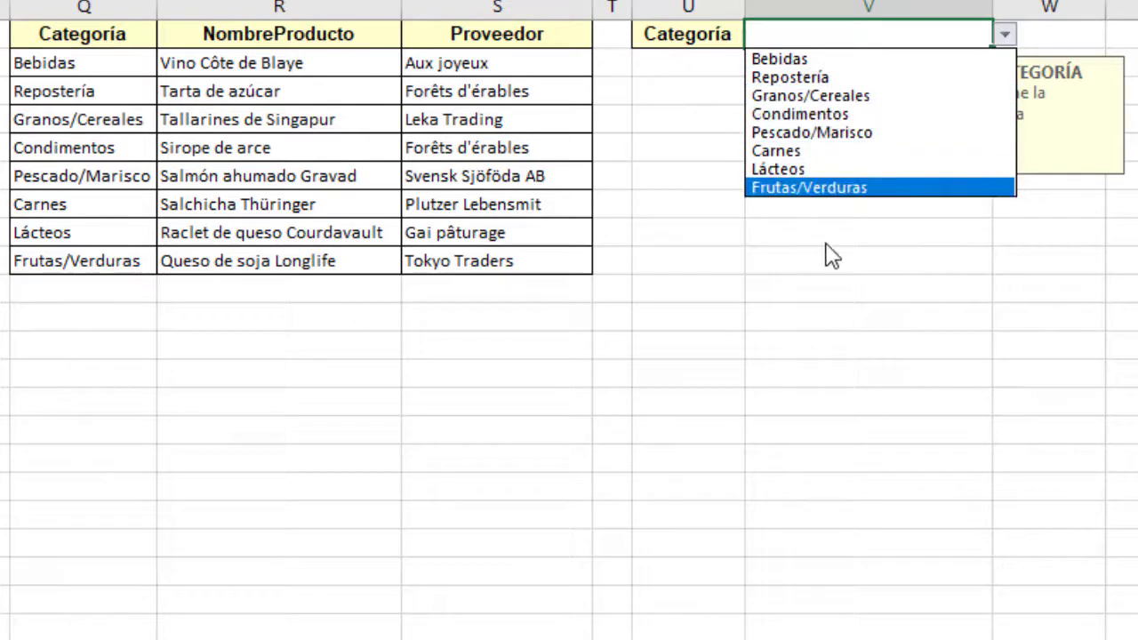
pyautogui.press('Escape')
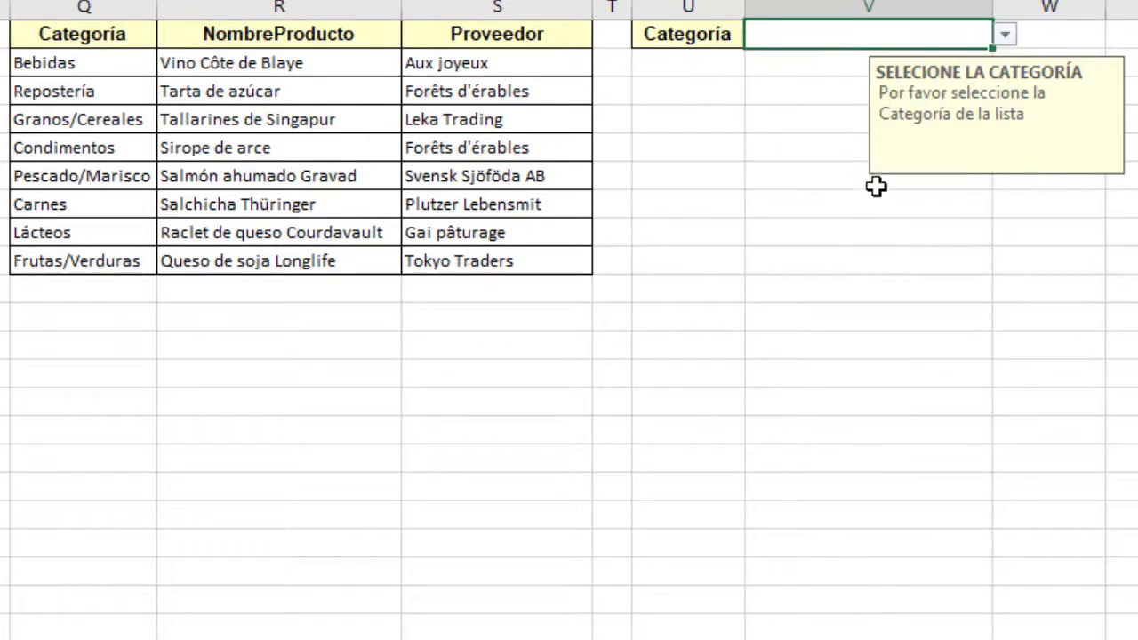
pyautogui.click(1005, 35)
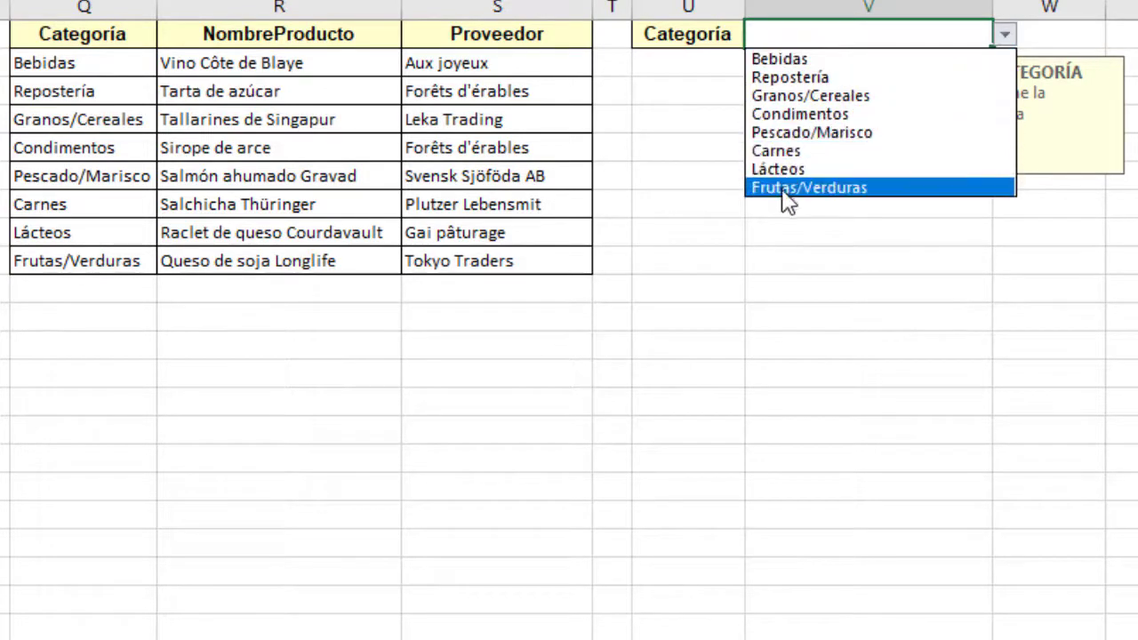
pyautogui.click(658, 350)
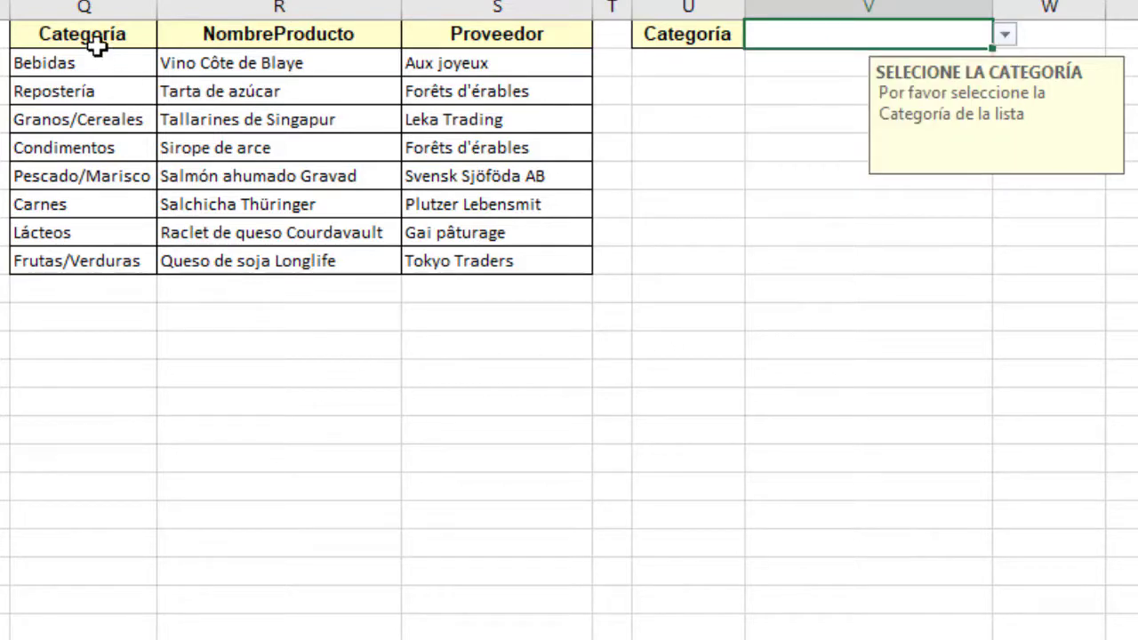
# - Sort the Categoría, NombreProducto and Proveedor table in Q1:S9 by Categoría from A to Z
pyautogui.moveTo(12, 66); pyautogui.dragTo(92, 257)
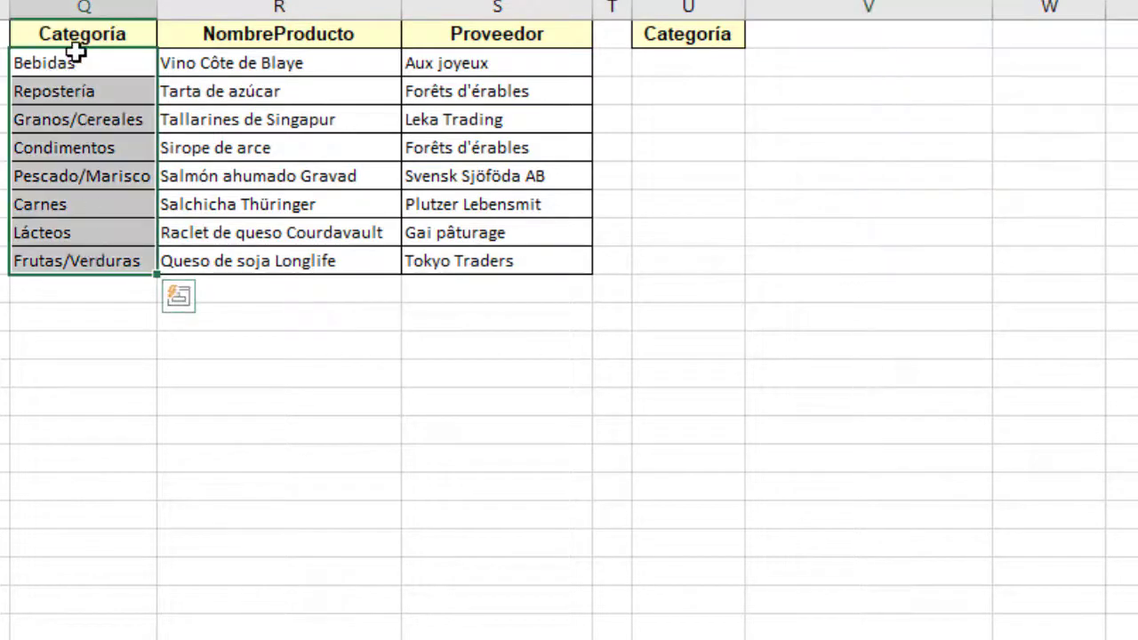
pyautogui.moveTo(68, 30); pyautogui.dragTo(503, 257)
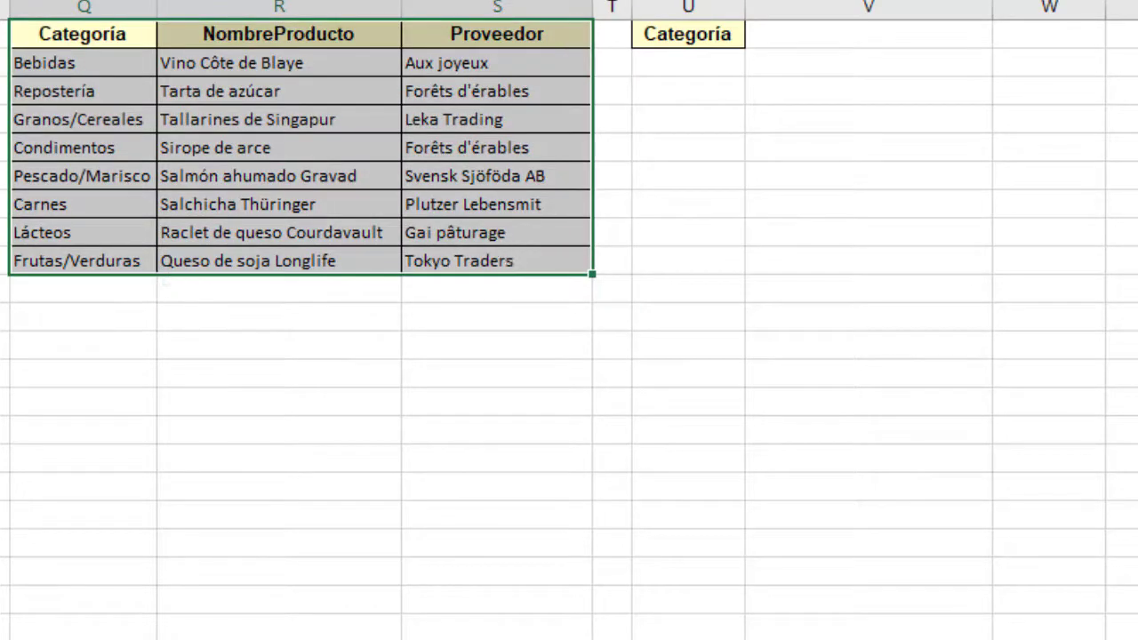
pyautogui.hotkey('alt', 'a')
pyautogui.press('s')
pyautogui.press('s')
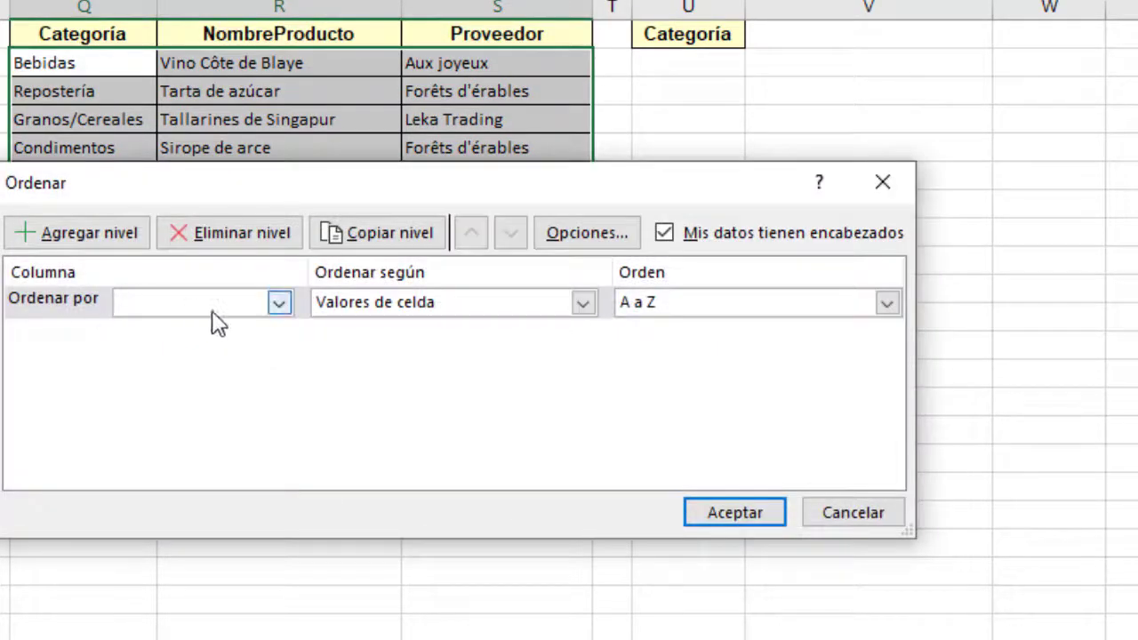
pyautogui.click(279, 302)
pyautogui.click(182, 328)
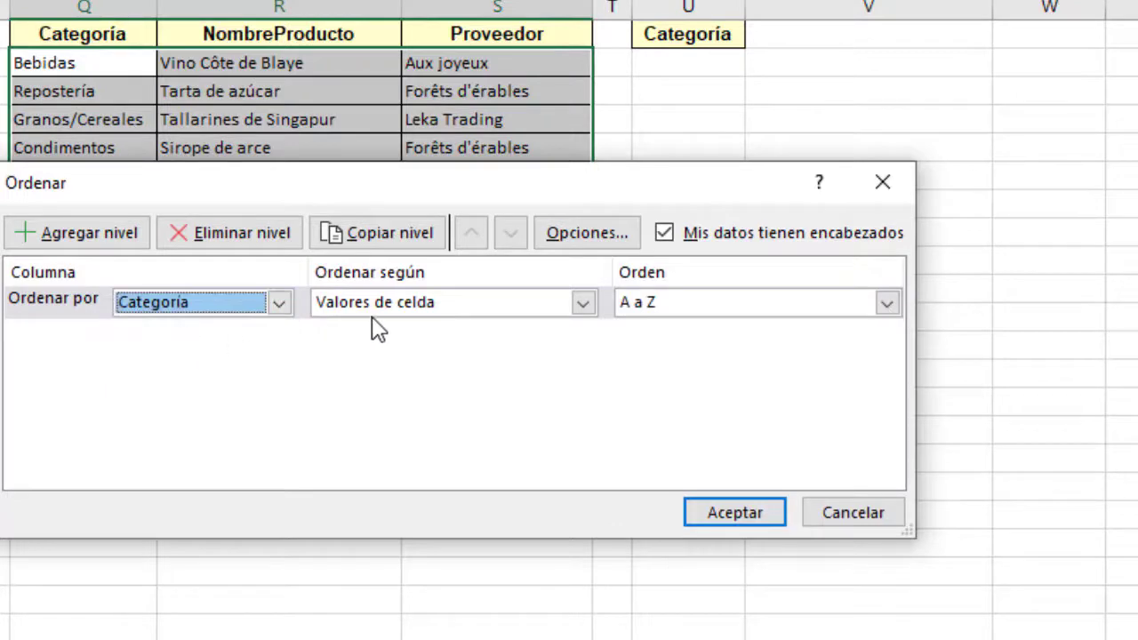
pyautogui.click(757, 520)
pyautogui.click(422, 456)
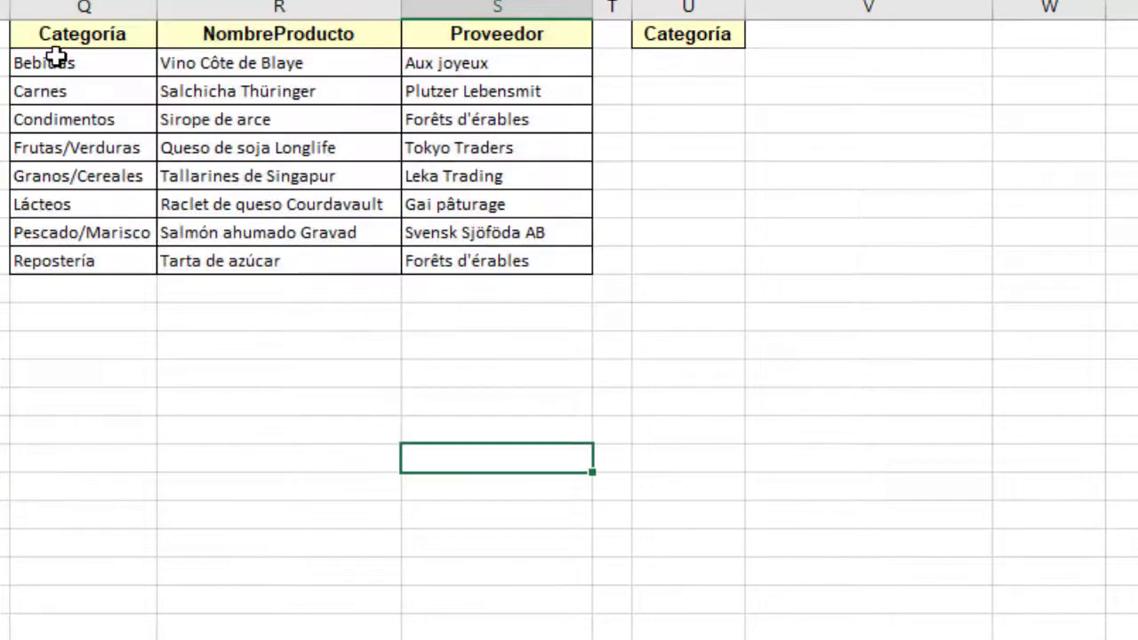
# - Compare the sorted Categoría column with the entries of the drop-down list in V1 without choosing a value
pyautogui.moveTo(54, 61); pyautogui.dragTo(56, 262)
pyautogui.click(821, 37)
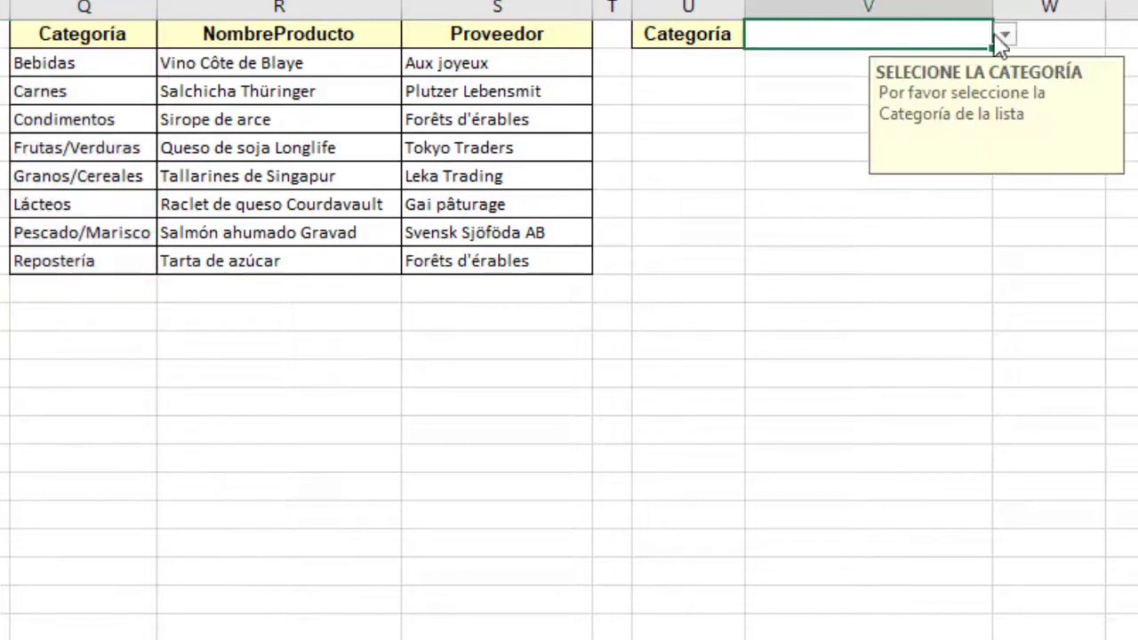
pyautogui.click(1003, 37)
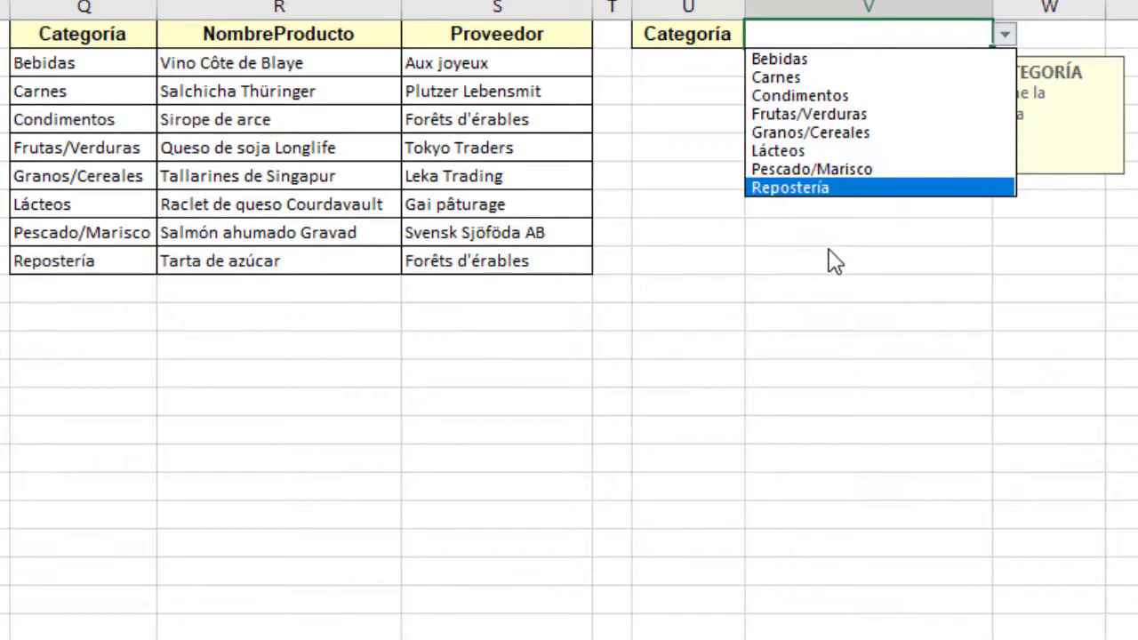
pyautogui.press('Escape')
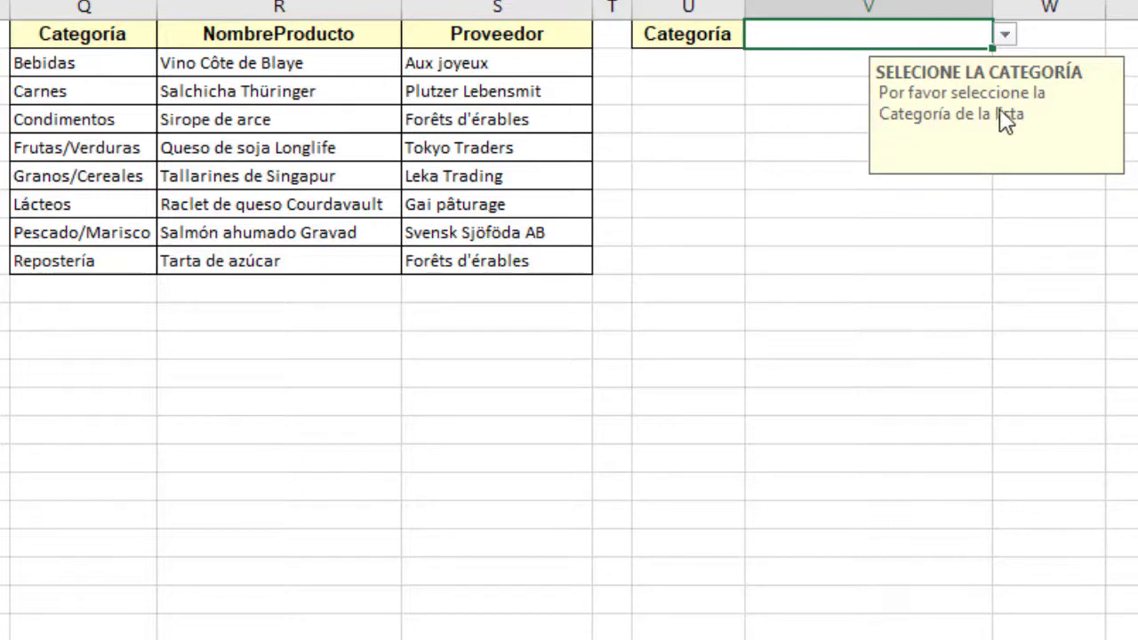
# - Try entering the unlisted category "nuieva" in V1, retry it once from the error message, and cancel the entry
pyautogui.click(790, 122)
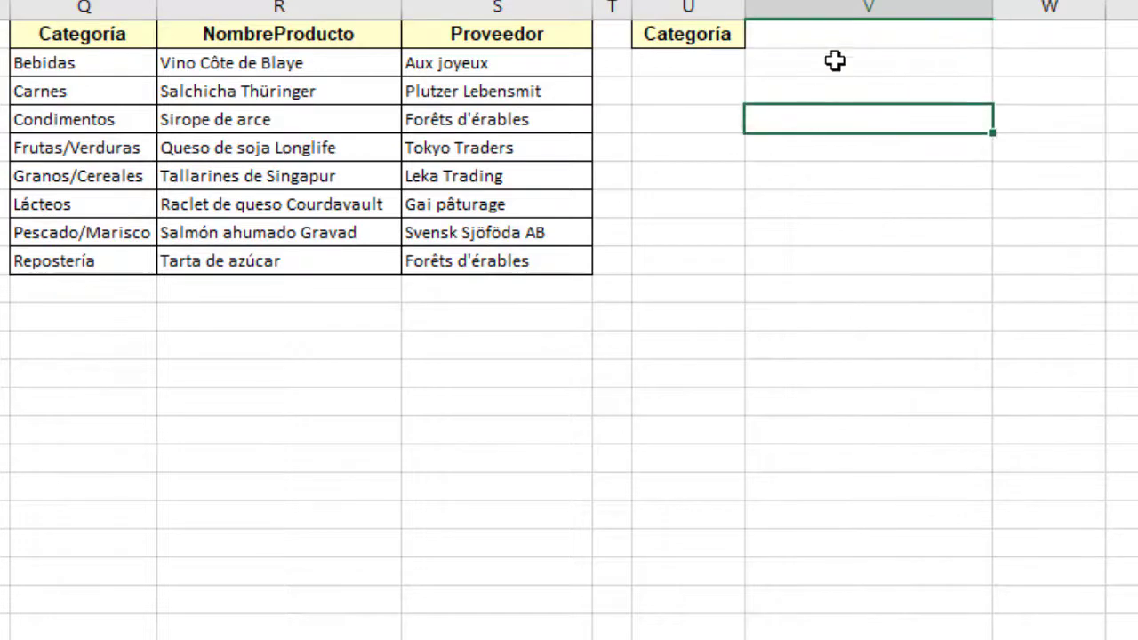
pyautogui.click(836, 31)
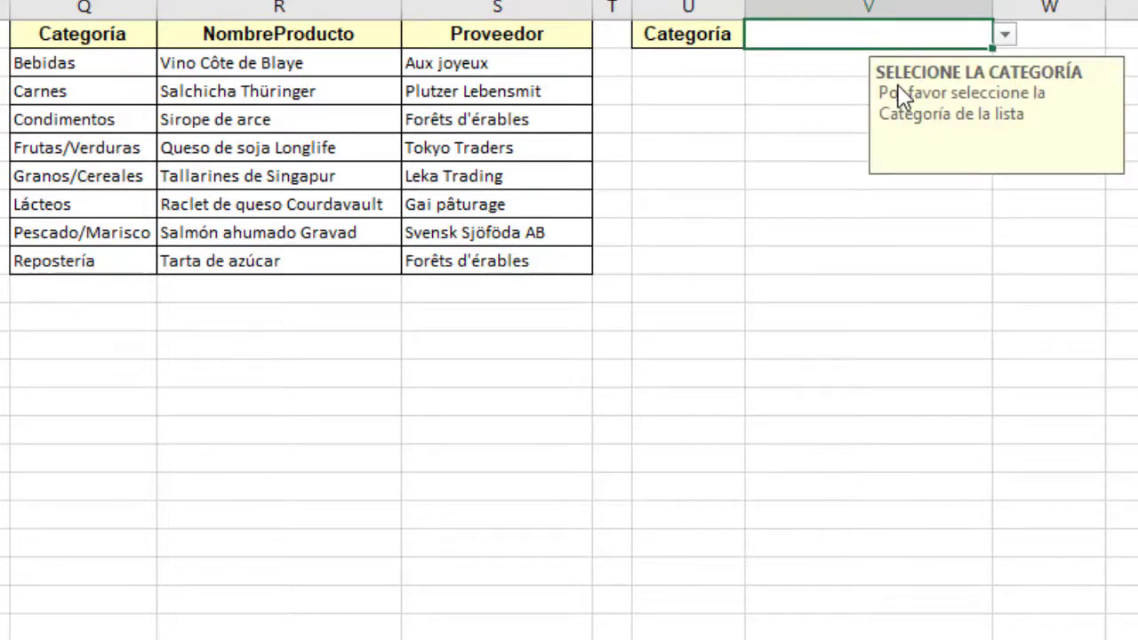
pyautogui.write('nuieva')
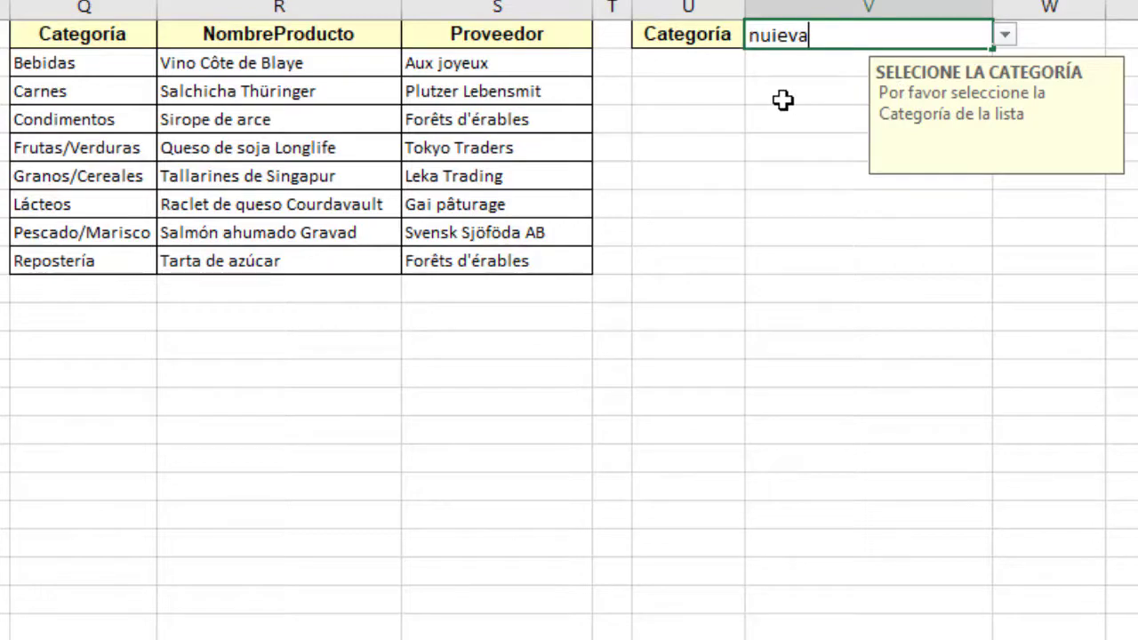
pyautogui.press('Return')
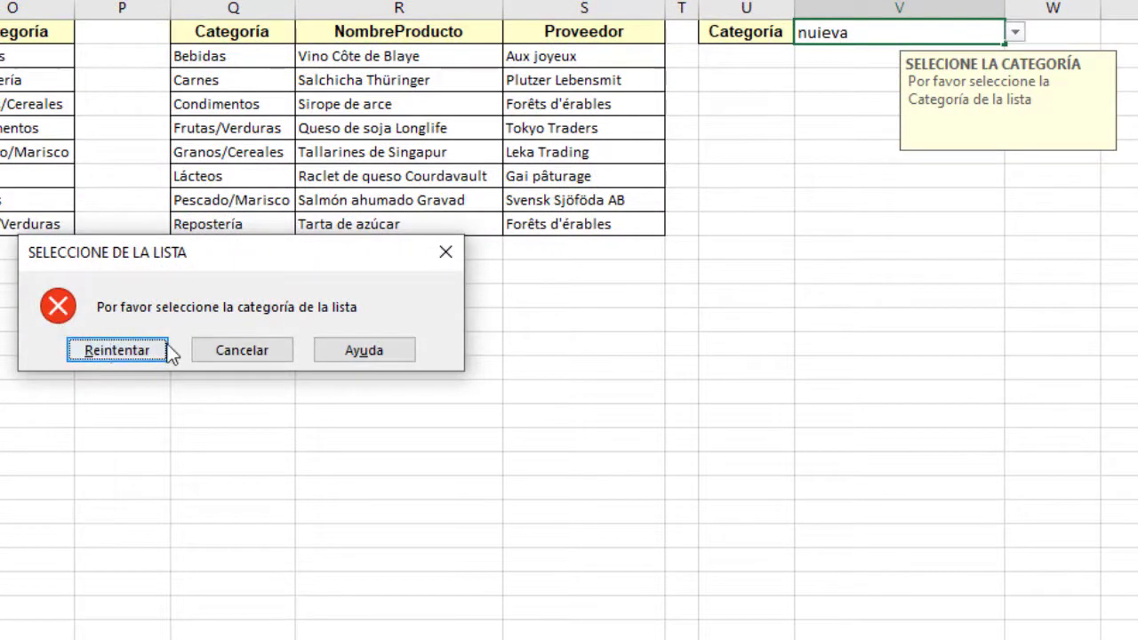
pyautogui.click(124, 350)
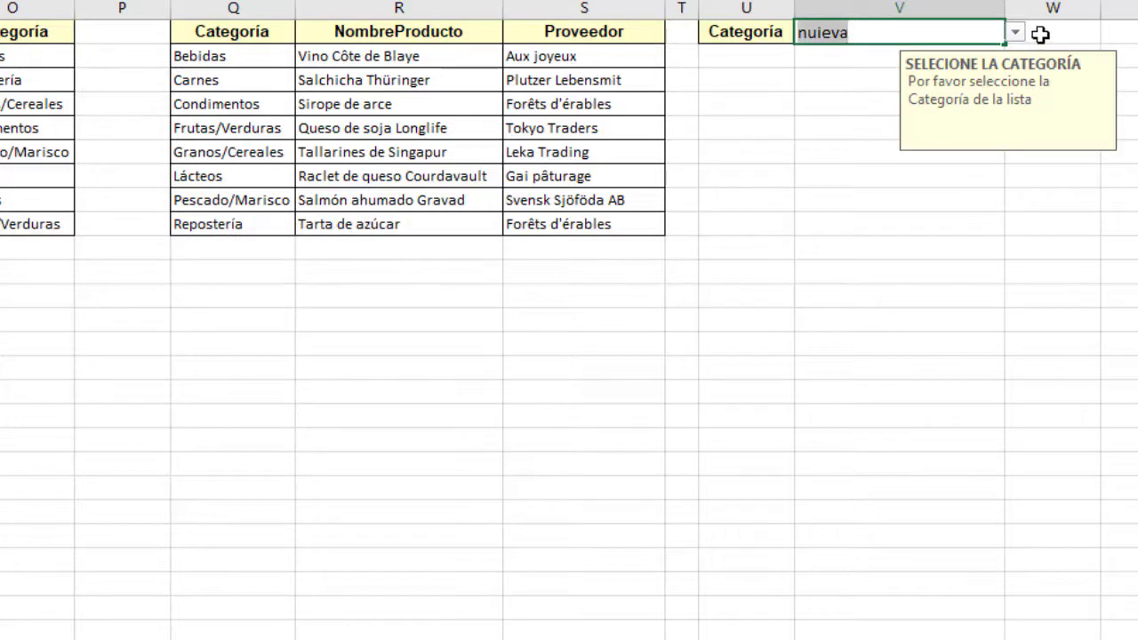
pyautogui.press('Return')
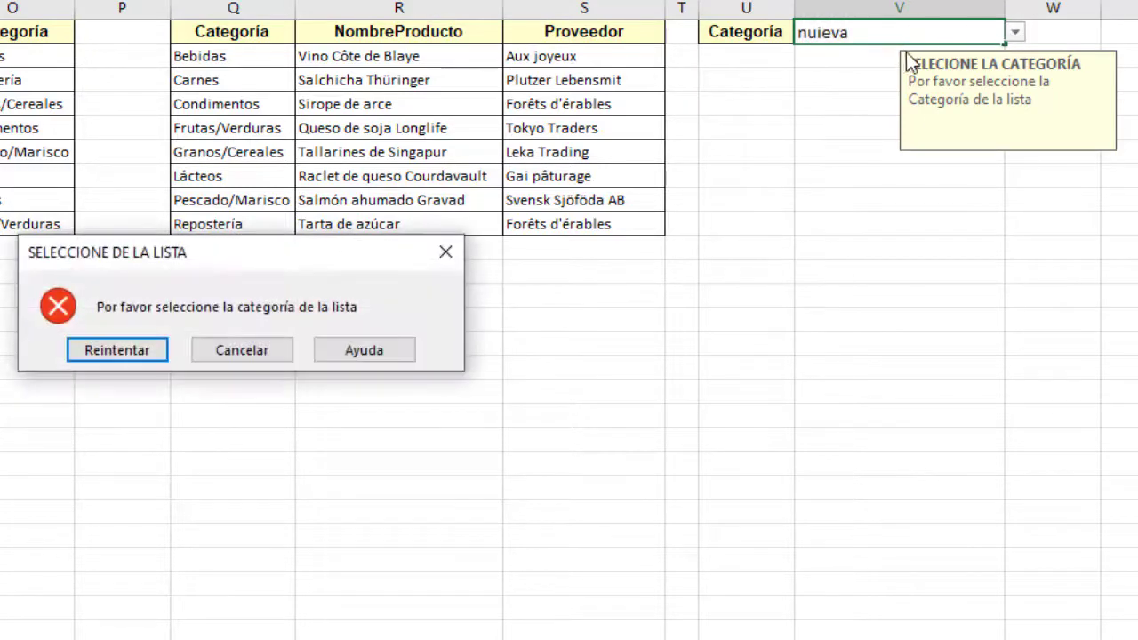
pyautogui.click(267, 356)
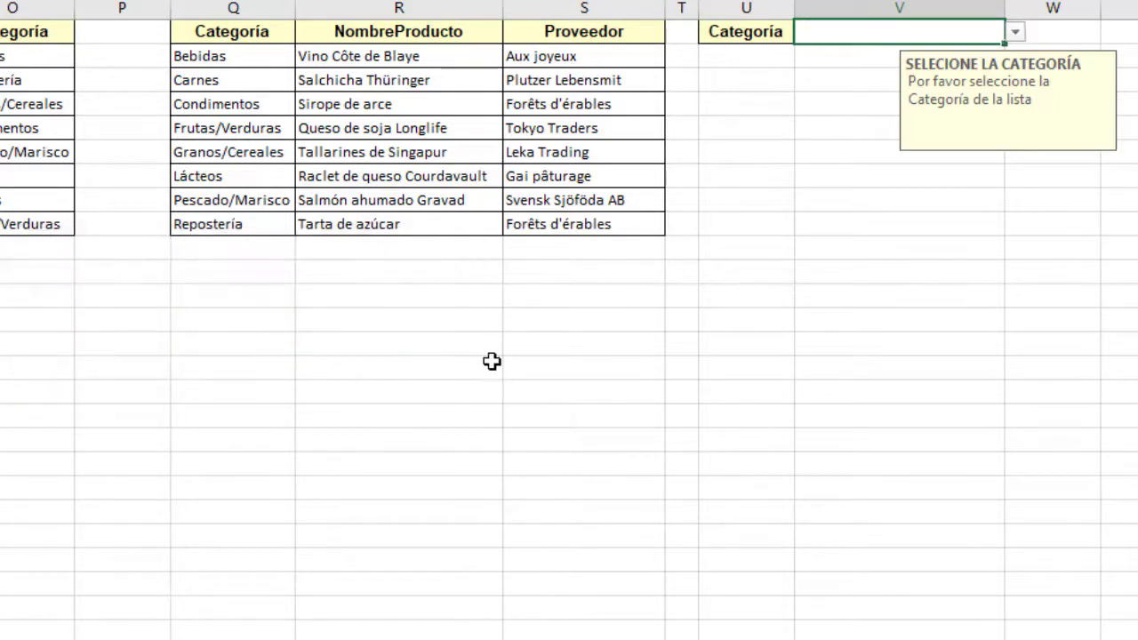
# - Choose Carnes from the category drop-down list in V1
pyautogui.click(1014, 31)
pyautogui.click(823, 69)
pyautogui.press('Return')
pyautogui.click(780, 171)
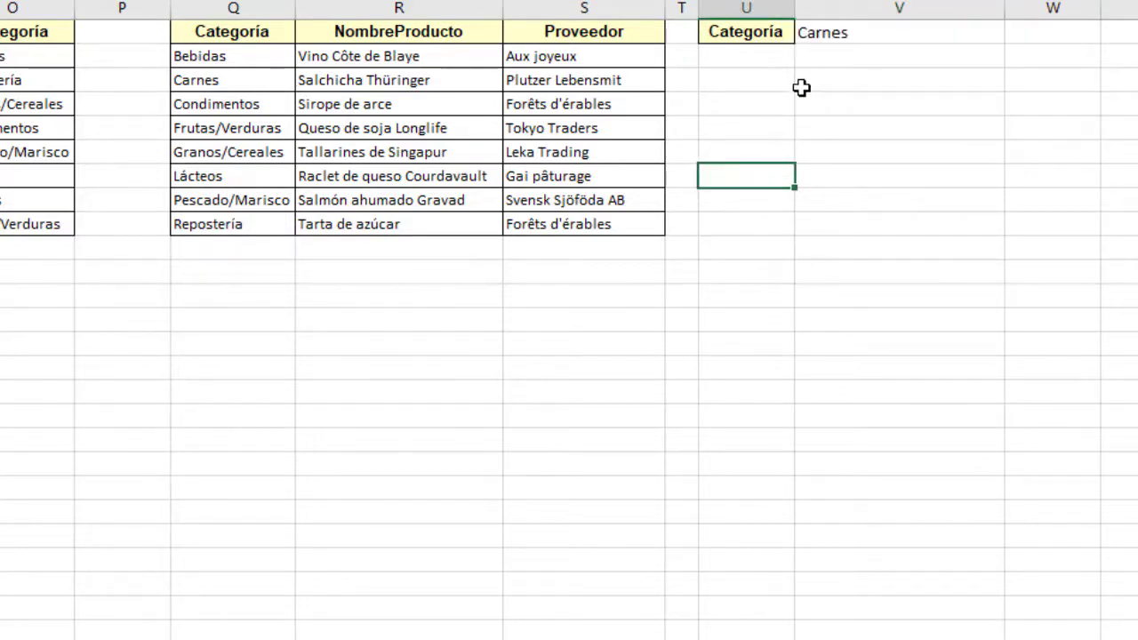
pyautogui.click(770, 36)
pyautogui.click(825, 29)
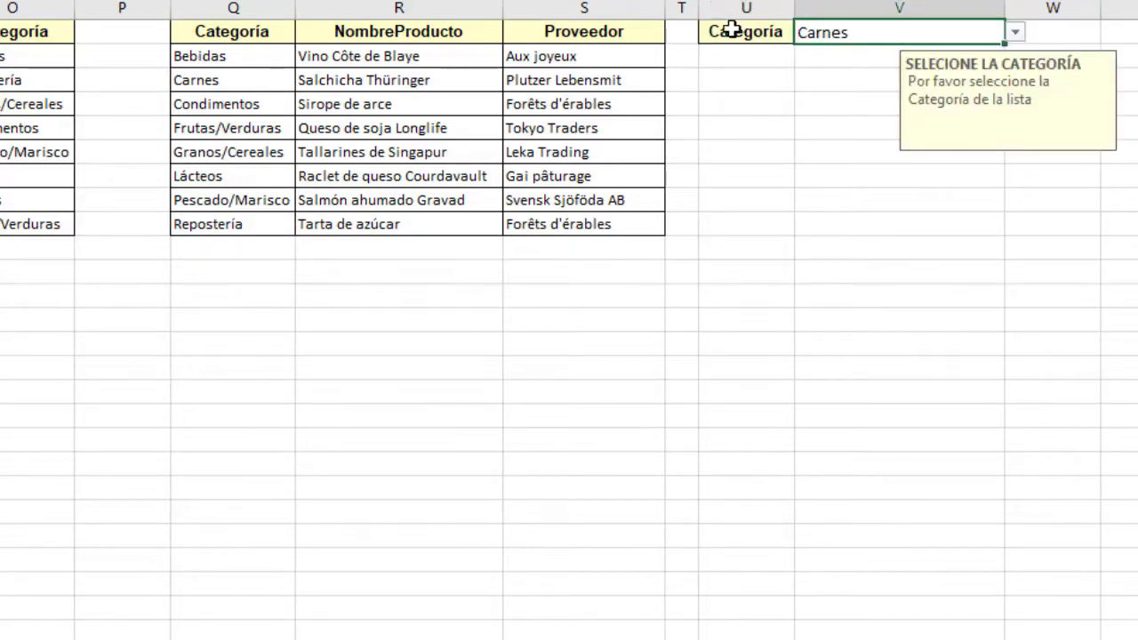
# - Hide the worksheet's gridlines
pyautogui.moveTo(735, 29); pyautogui.dragTo(802, 27)
pyautogui.click(769, 87)
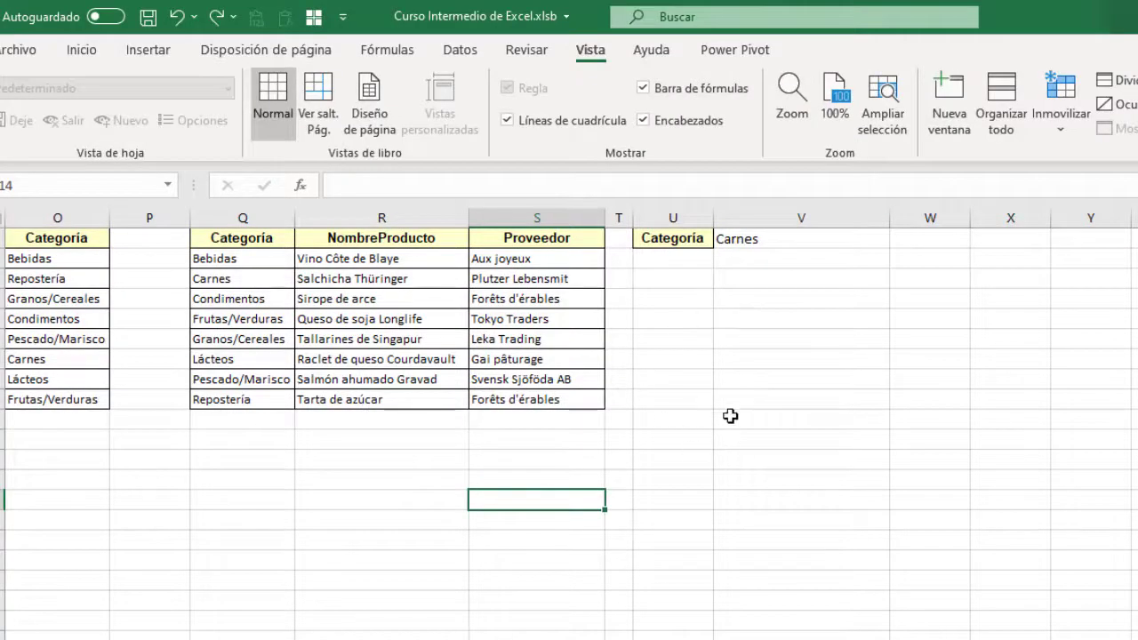
pyautogui.click(506, 121)
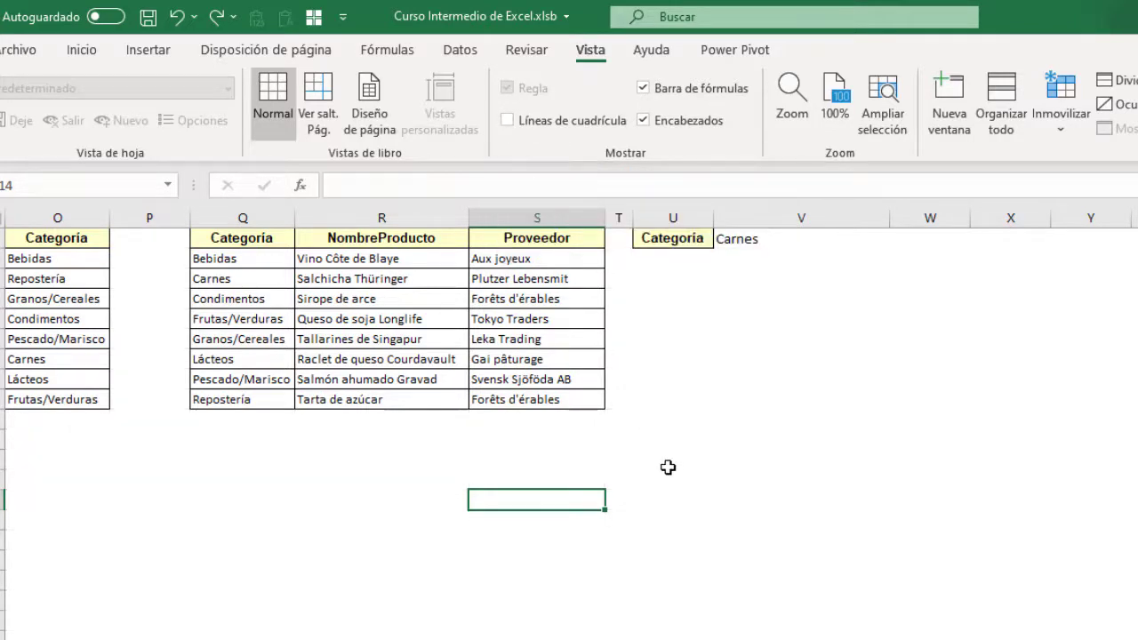
# - Add borders to the Categoría label and its drop-down cell in U1:V1
pyautogui.click(787, 256)
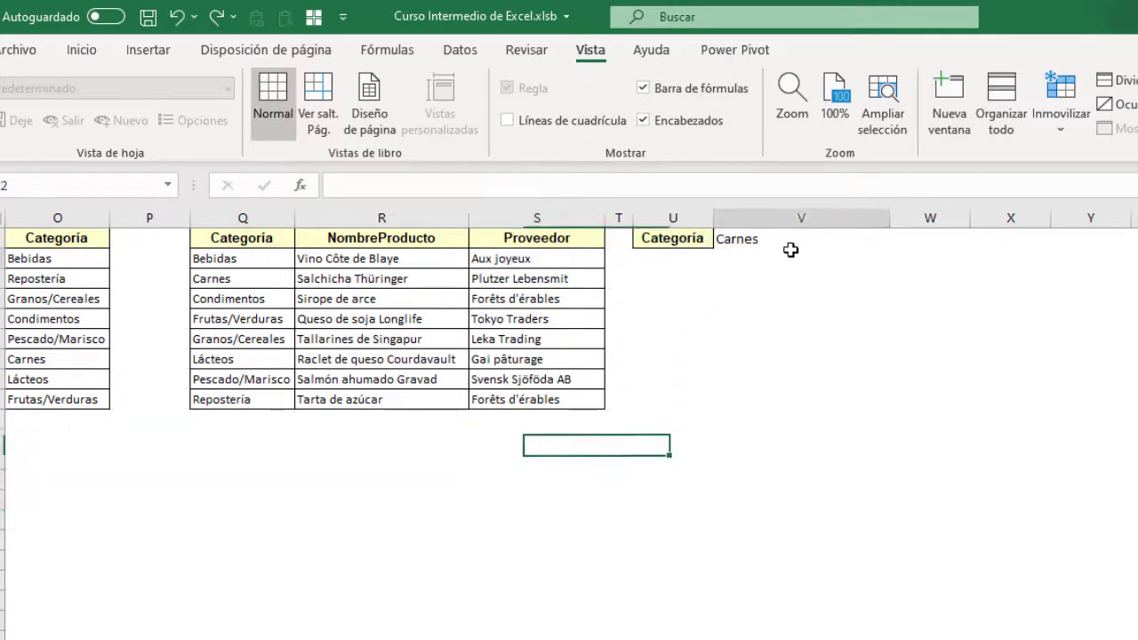
pyautogui.moveTo(673, 233); pyautogui.dragTo(728, 246)
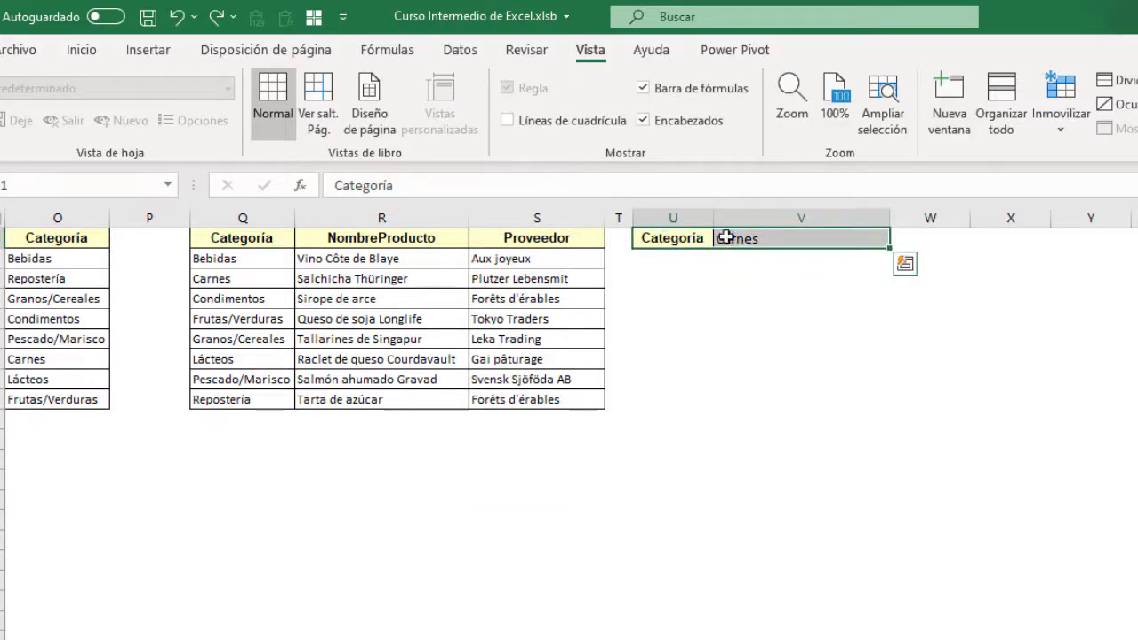
pyautogui.click(81, 50)
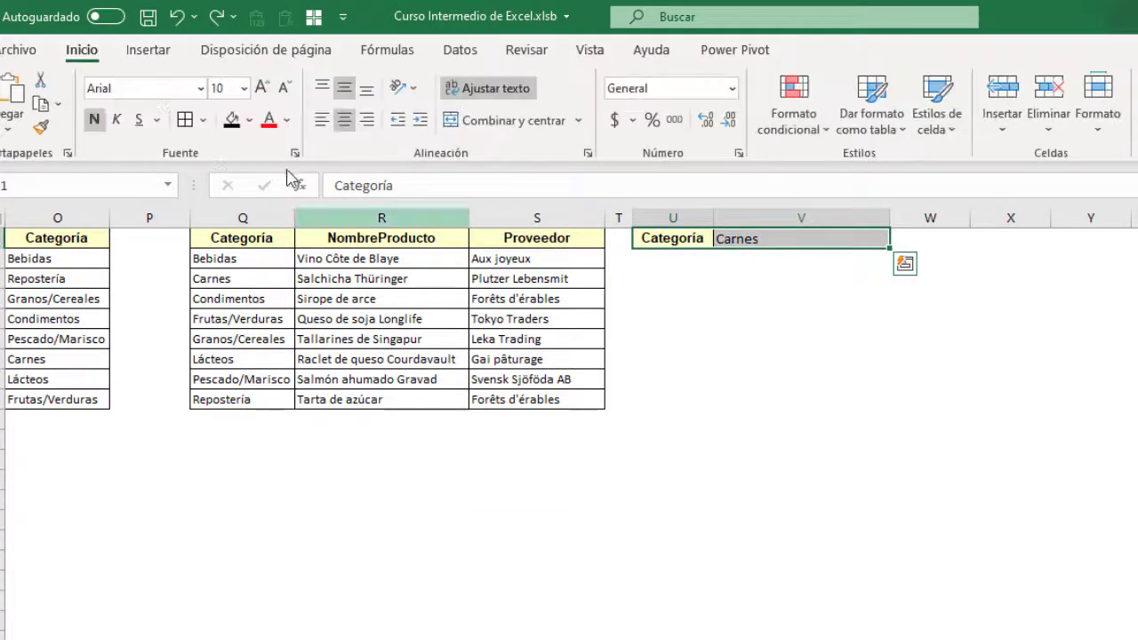
pyautogui.click(204, 120)
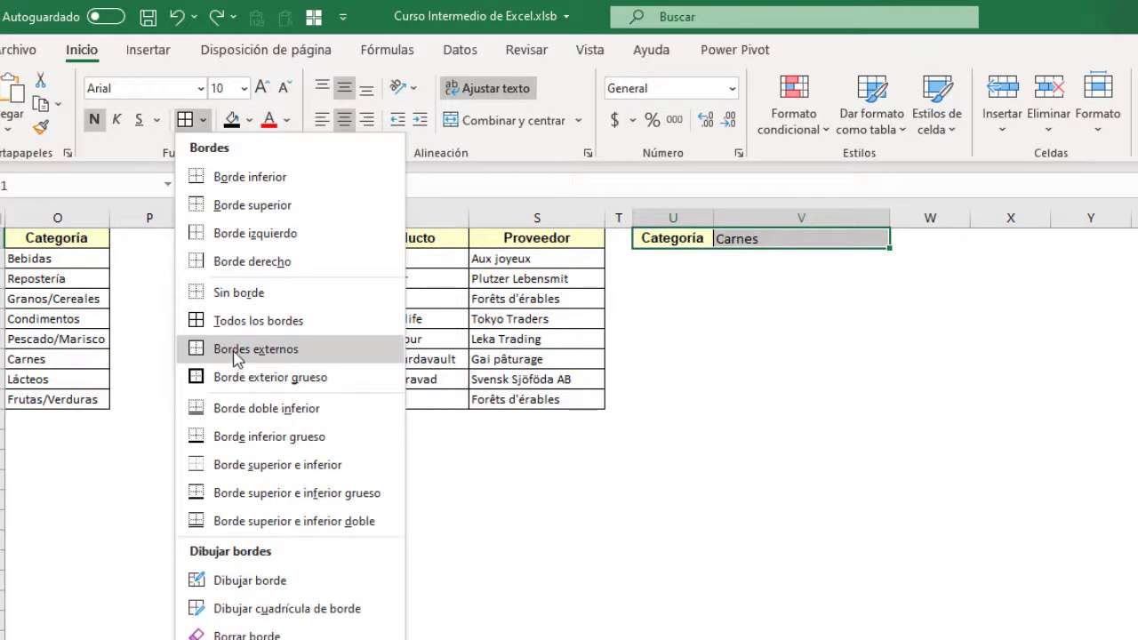
pyautogui.click(804, 240)
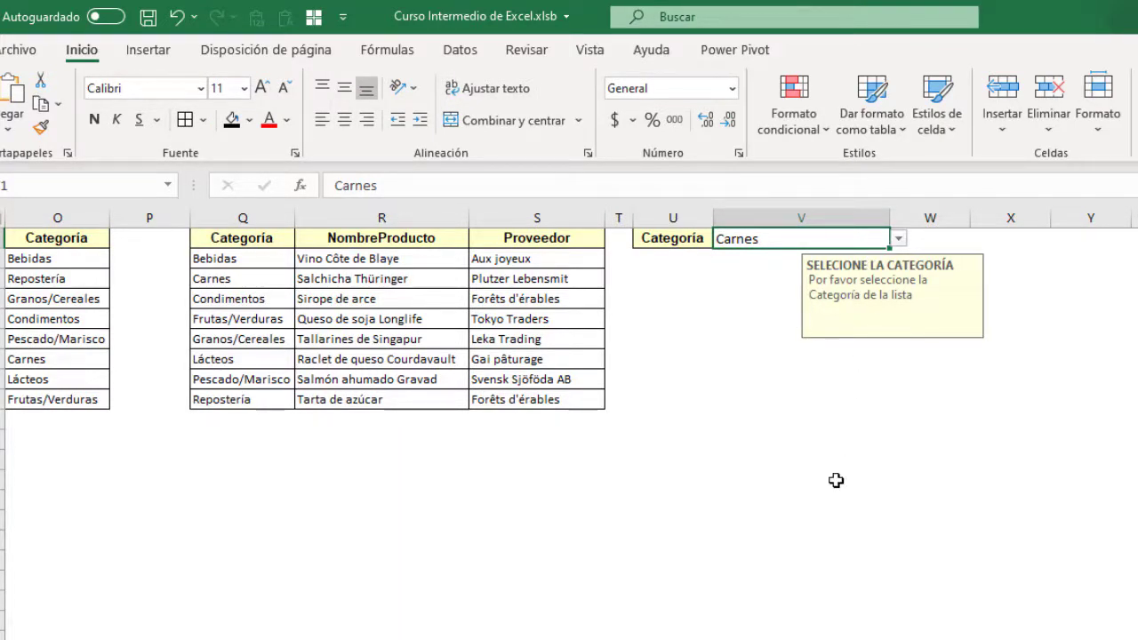
# - Return to V1 from the cells below and set it to Pescado/Marisco from the validation list, using only the keyboard
pyautogui.click(738, 374)
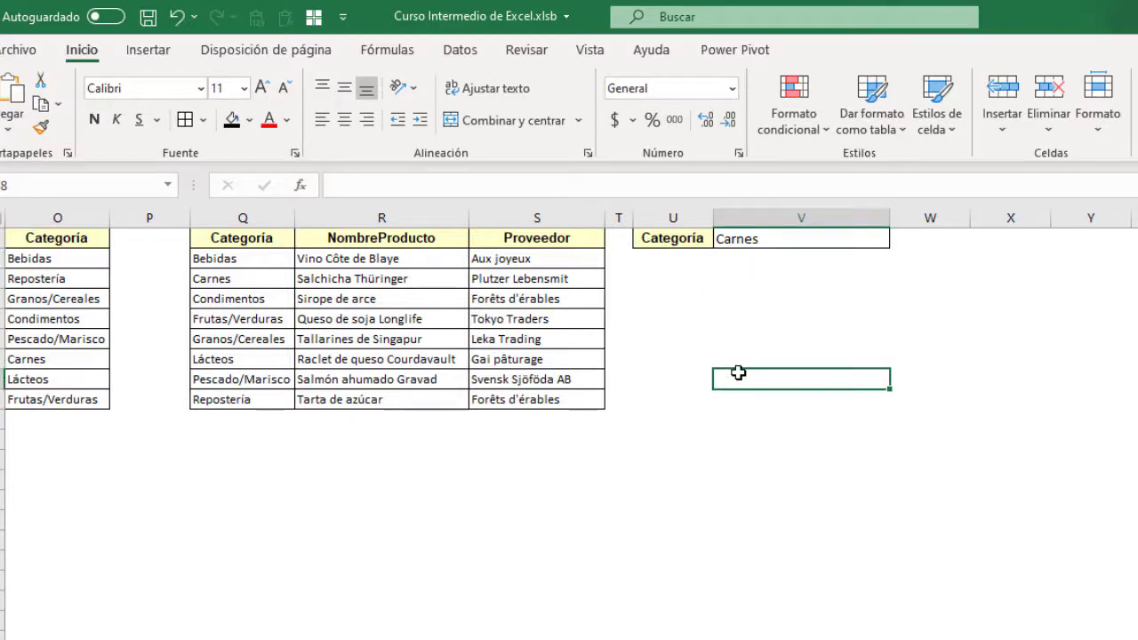
pyautogui.press('Up')
pyautogui.press('Up')
pyautogui.press('Up')
pyautogui.press('Up')
pyautogui.press('Up')
pyautogui.press('Up')
pyautogui.press('Up')
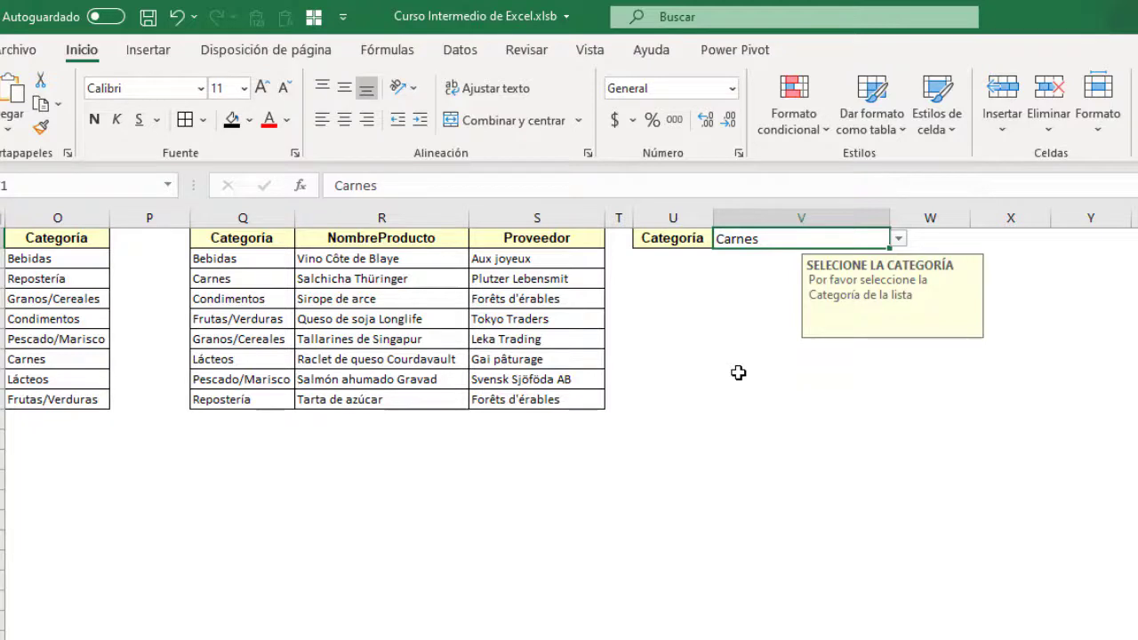
pyautogui.hotkey('alt', 'Down')
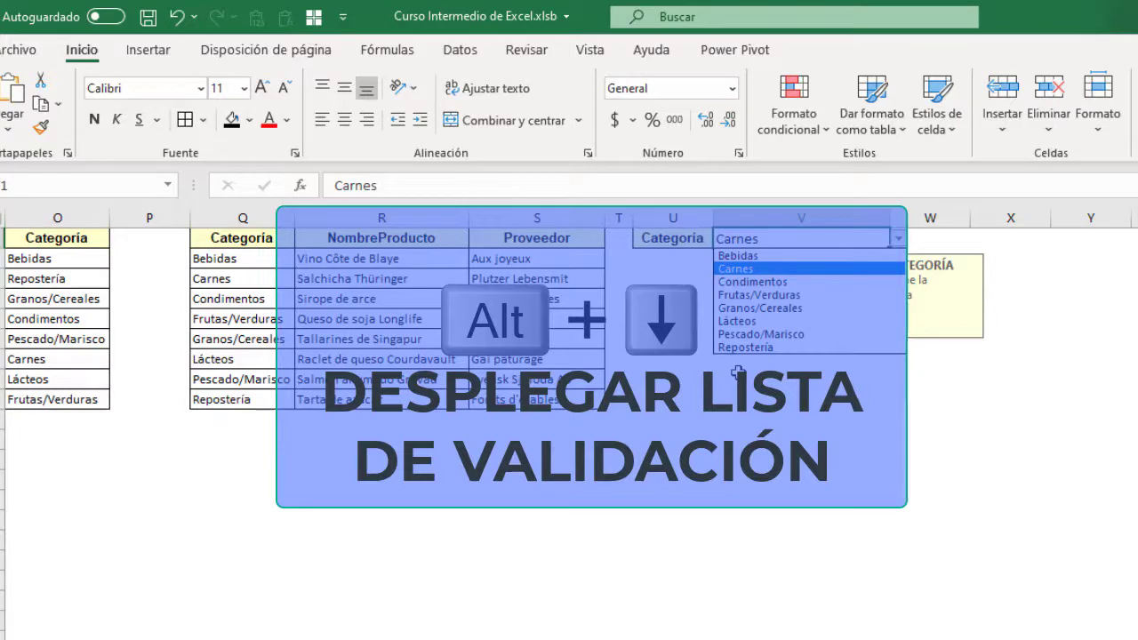
pyautogui.press('Down')
pyautogui.press('Down')
pyautogui.press('Down')
pyautogui.press('Down')
pyautogui.press('Down')
pyautogui.press('Down')
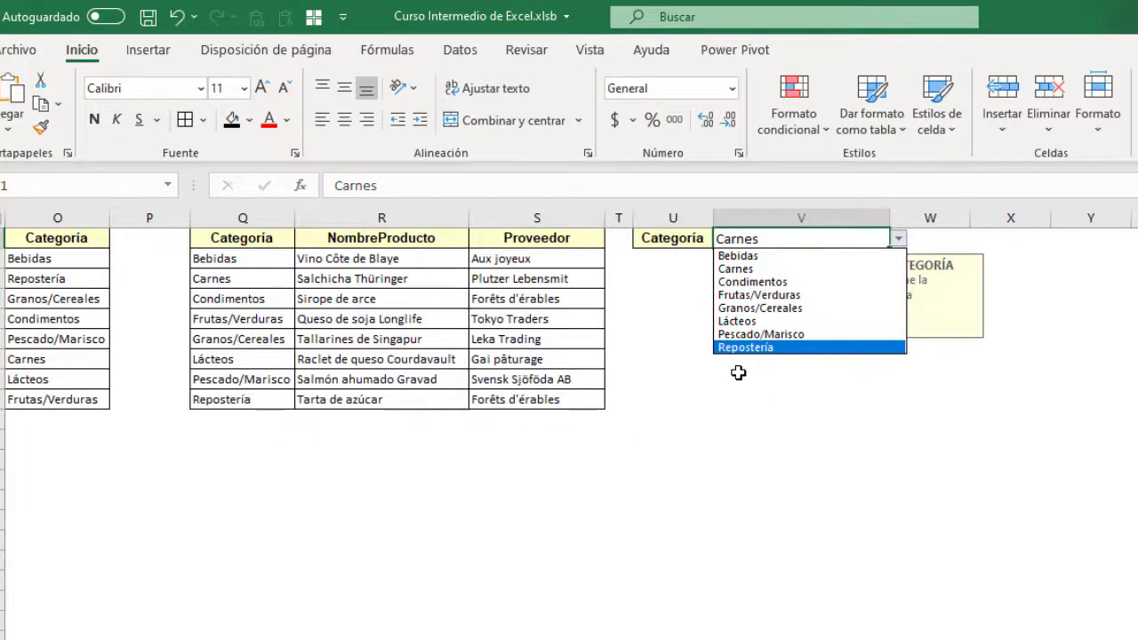
pyautogui.press('Up')
pyautogui.press('Up')
pyautogui.press('Up')
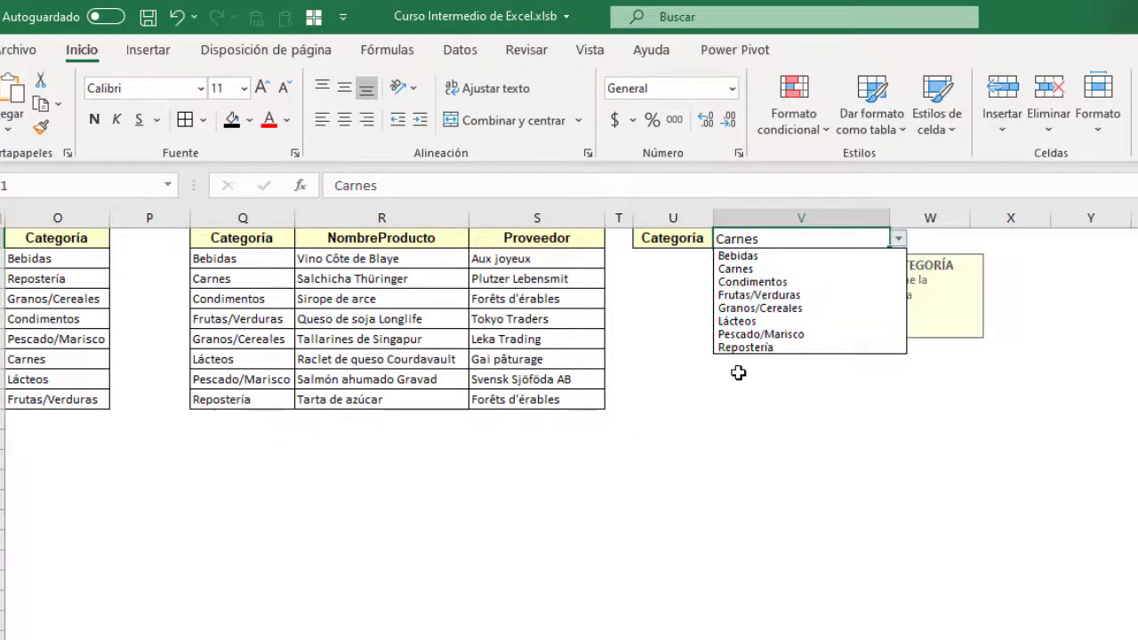
pyautogui.press('Down')
pyautogui.press('Down')
pyautogui.press('Down')
pyautogui.press('Down')
pyautogui.press('Down')
pyautogui.press('Down')
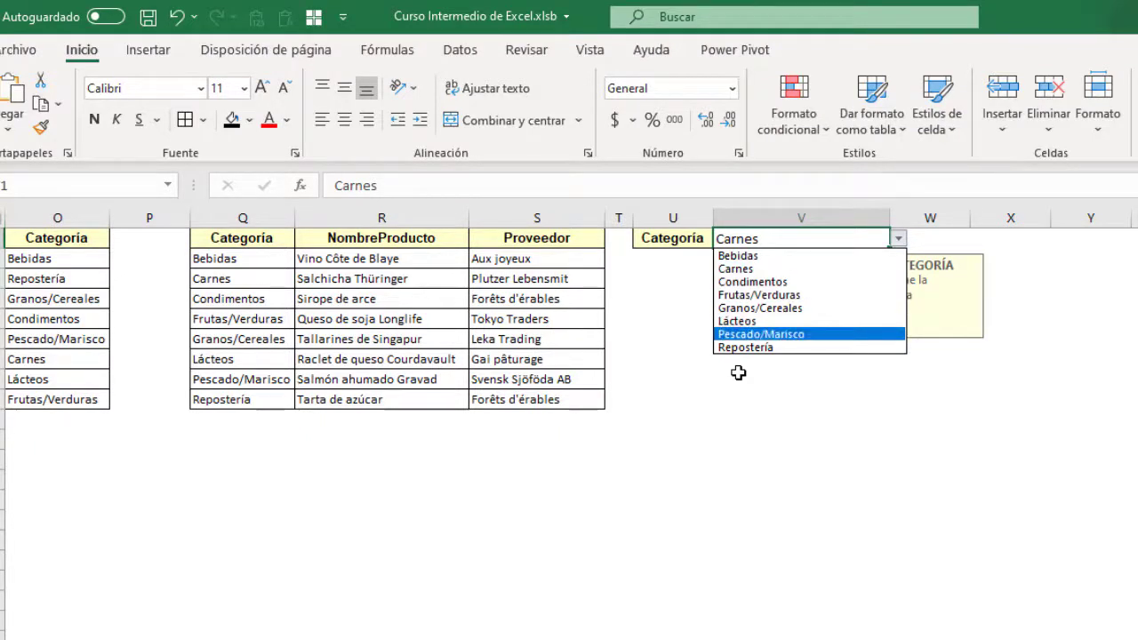
pyautogui.press('Return')
pyautogui.press('Return')
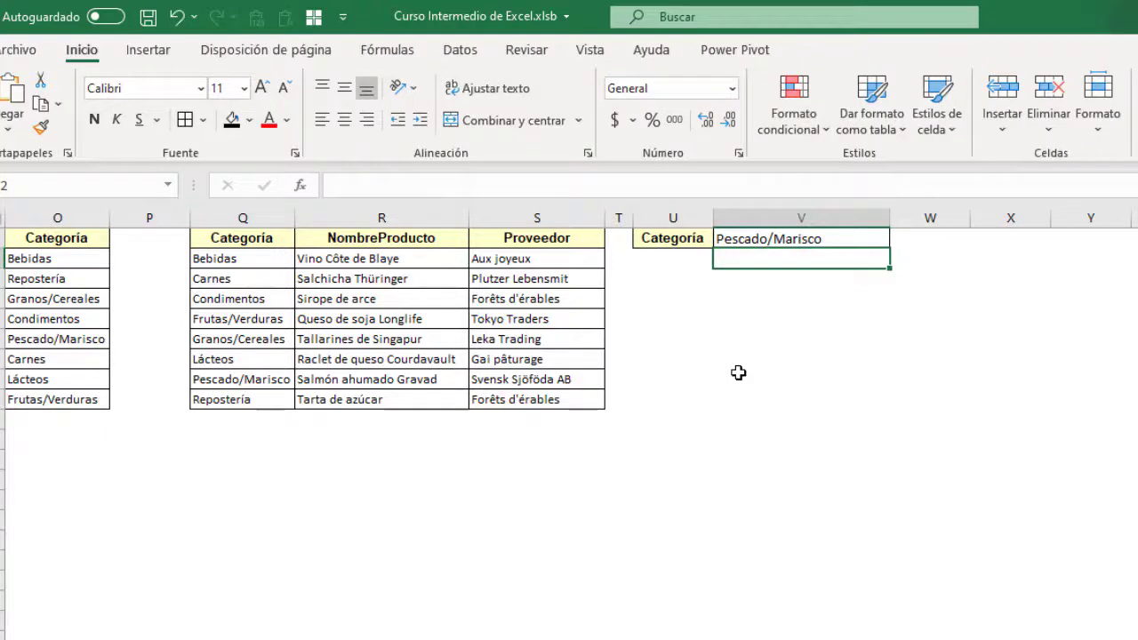